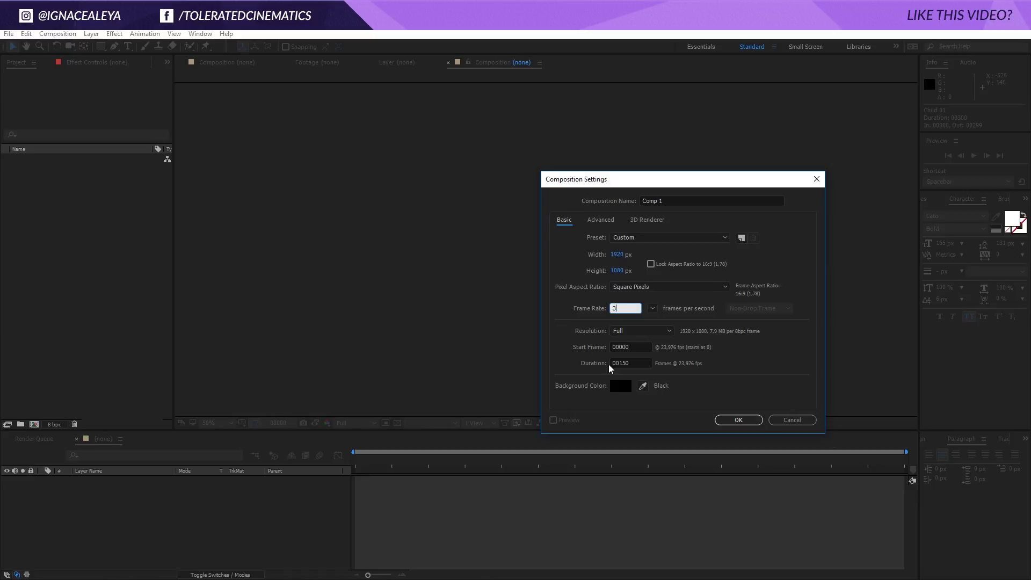
Create a composition named Main Comp with a frame rate of 30 frames per second.
key("Tab")
left_click(683, 196)
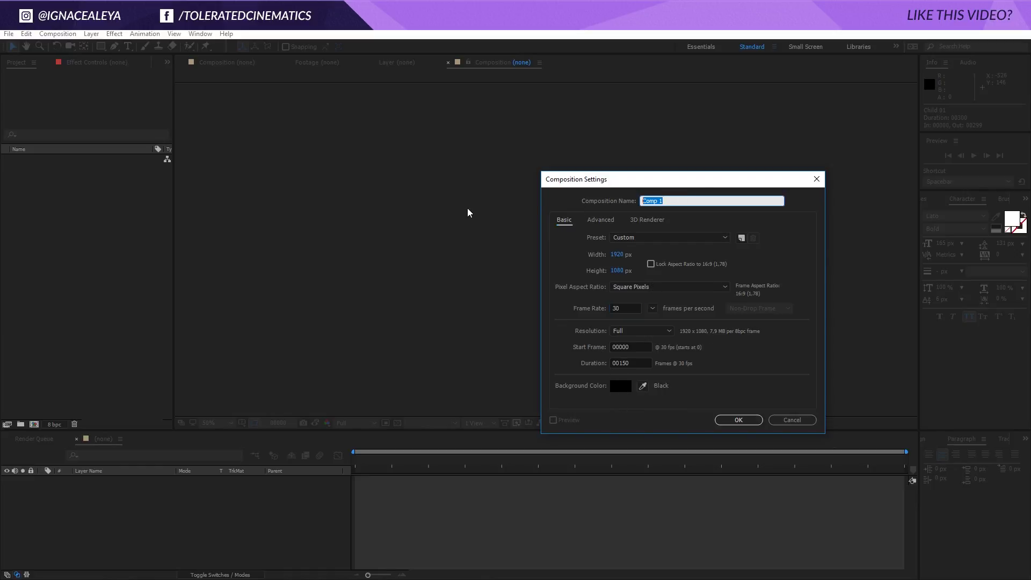
type("Main Comp")
left_click(724, 419)
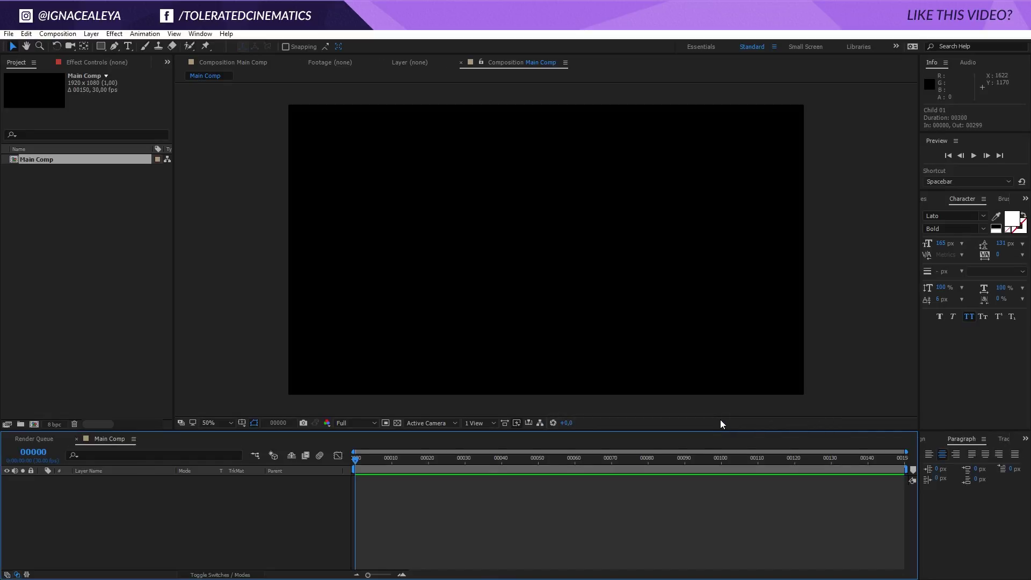
Add a solid layer named Background to Main Comp in dark brown 2C1F16.
right_click(243, 534)
mouse_move(266, 495)
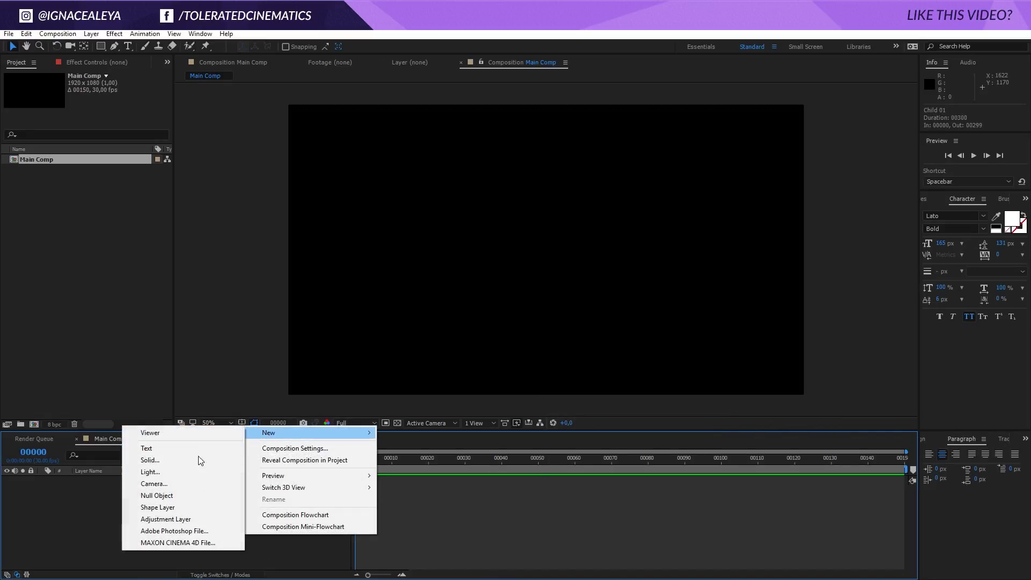
left_click(162, 465)
type("Backgro")
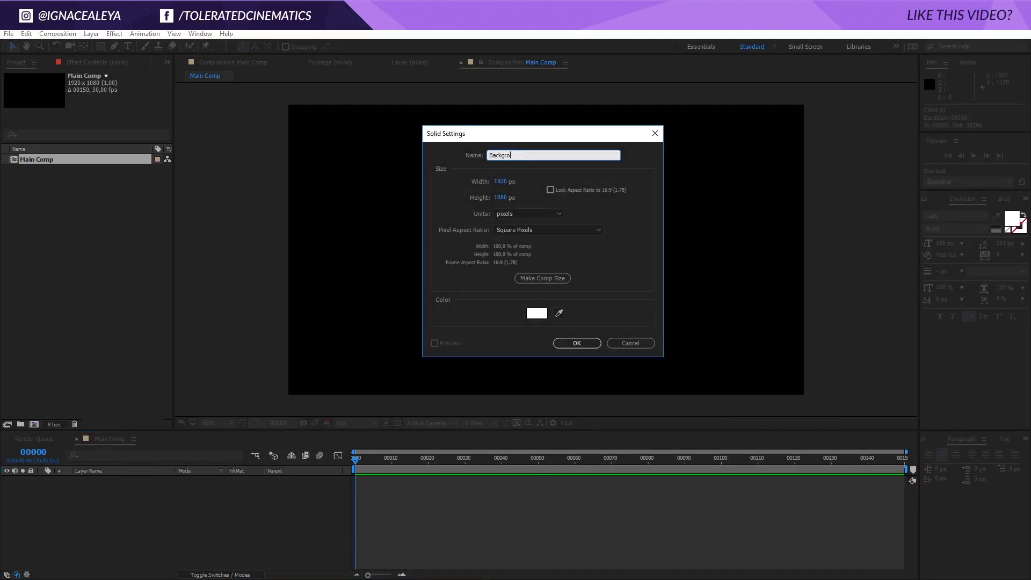
type("und")
left_click(537, 314)
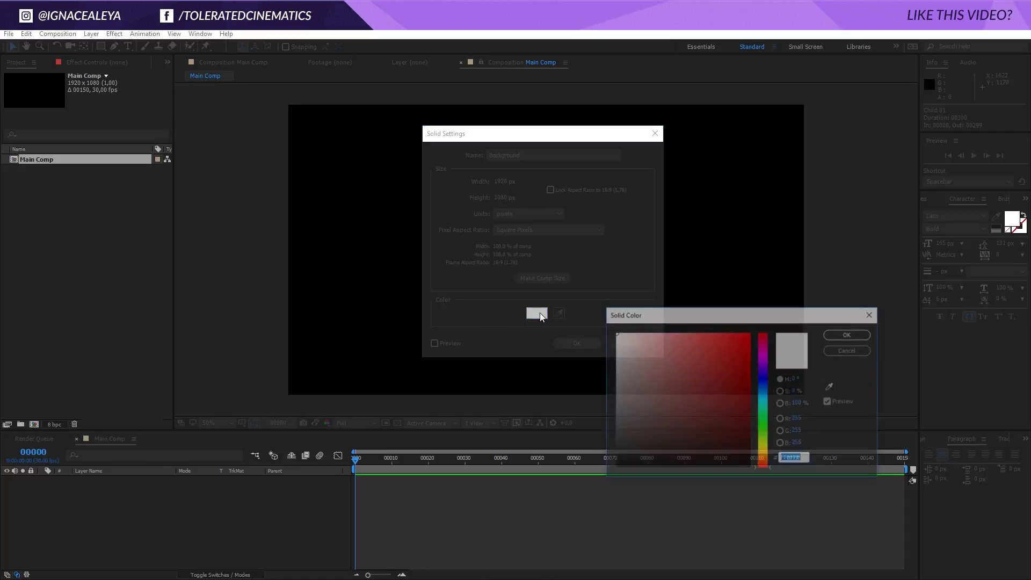
left_click(765, 460)
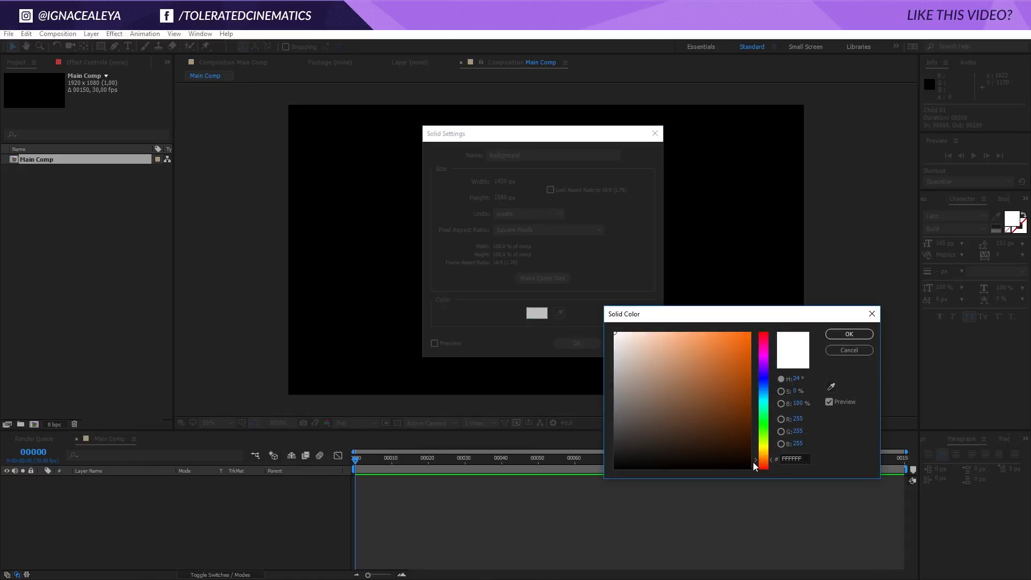
left_click_drag(712, 455, 683, 445)
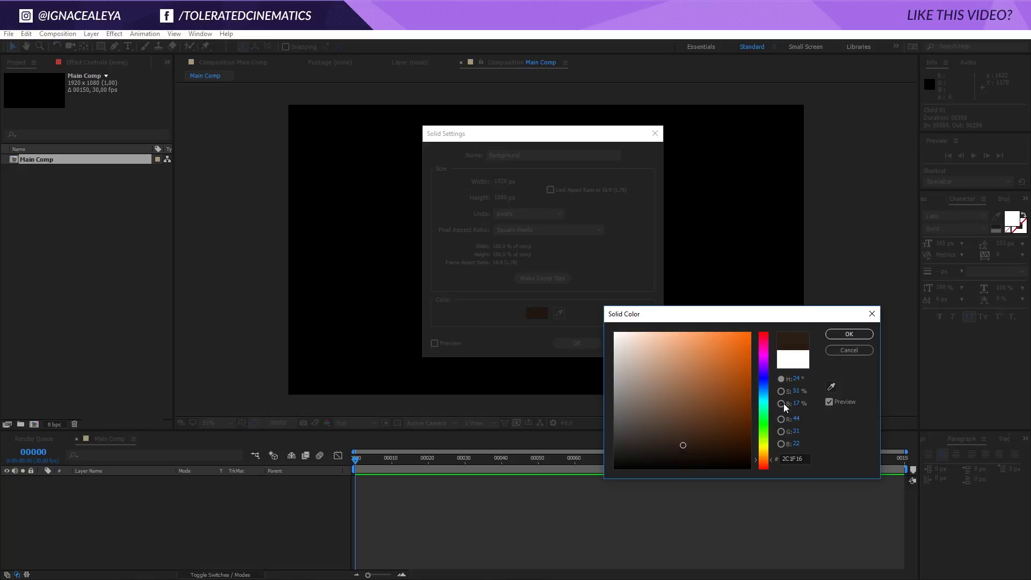
left_click(849, 334)
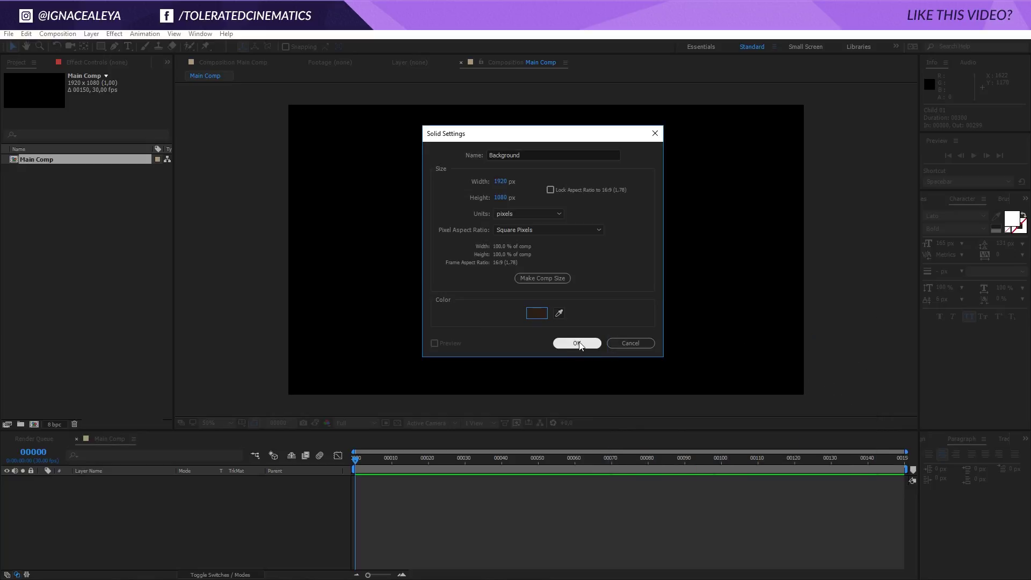
left_click(578, 344)
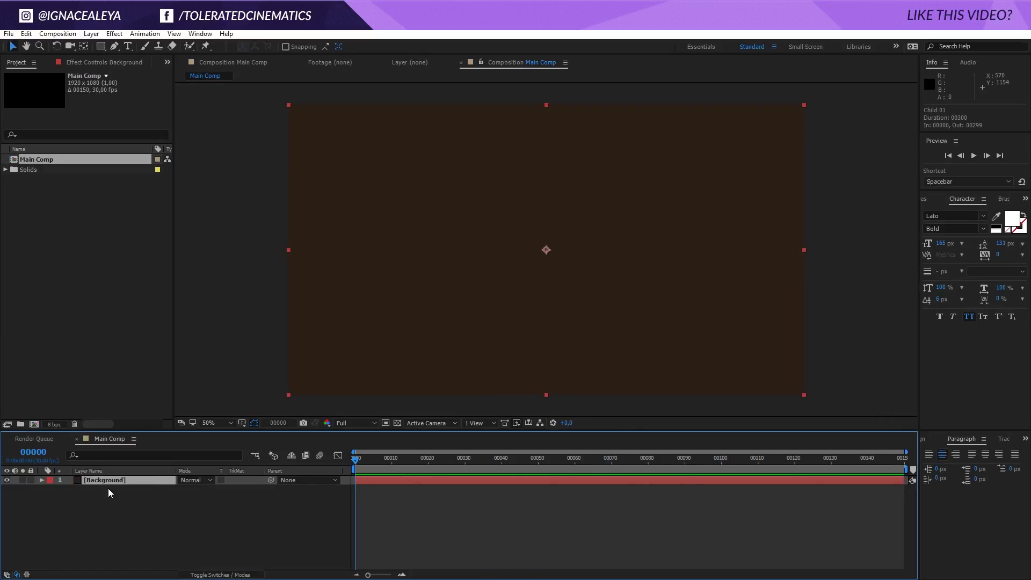
Duplicate the Background solid and recolor the upper copy to orange C74D0A as a new solid.
key("ctrl+d")
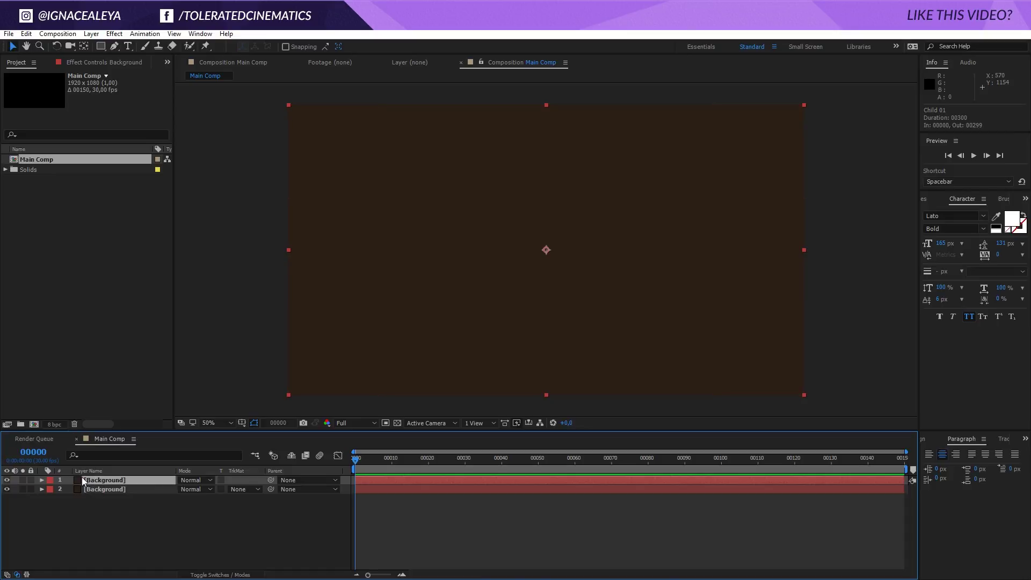
left_click(92, 33)
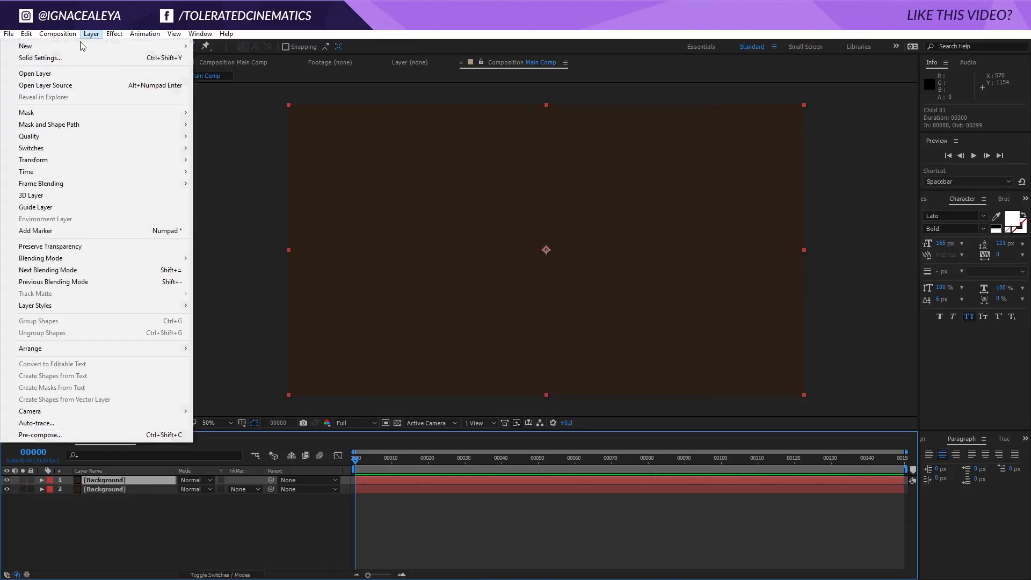
left_click(59, 60)
left_click(775, 284)
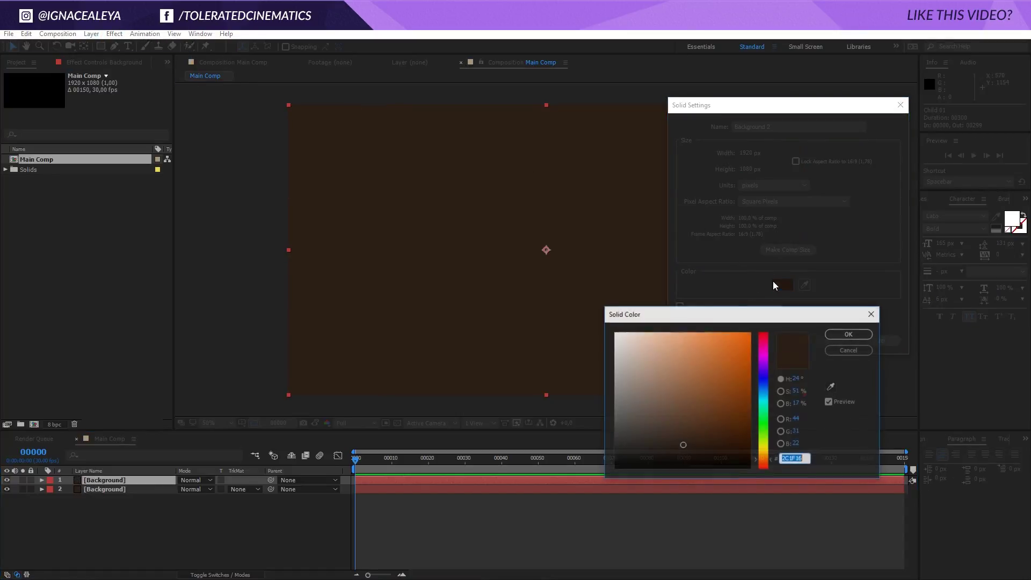
left_click(765, 465)
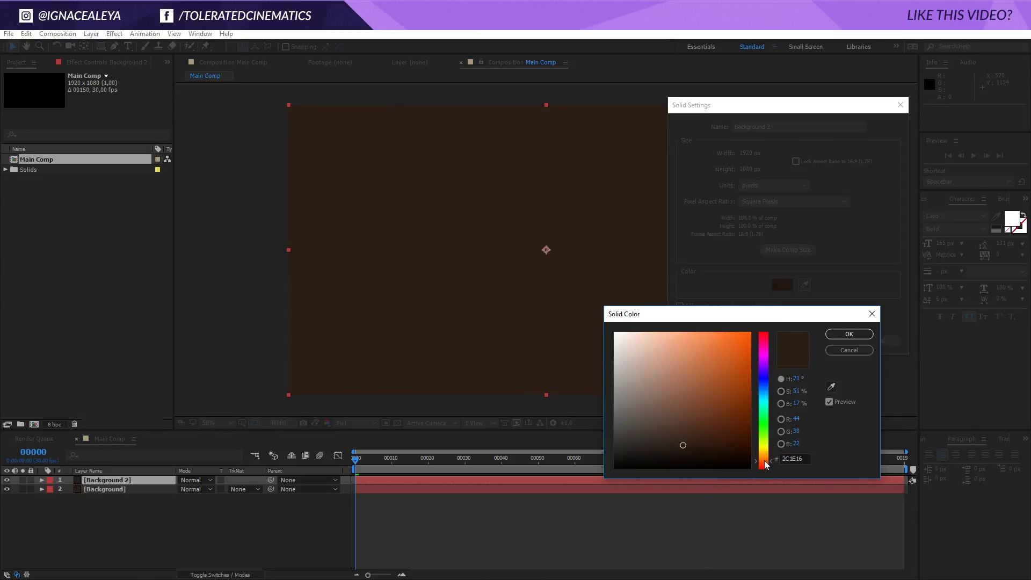
left_click_drag(741, 357, 744, 362)
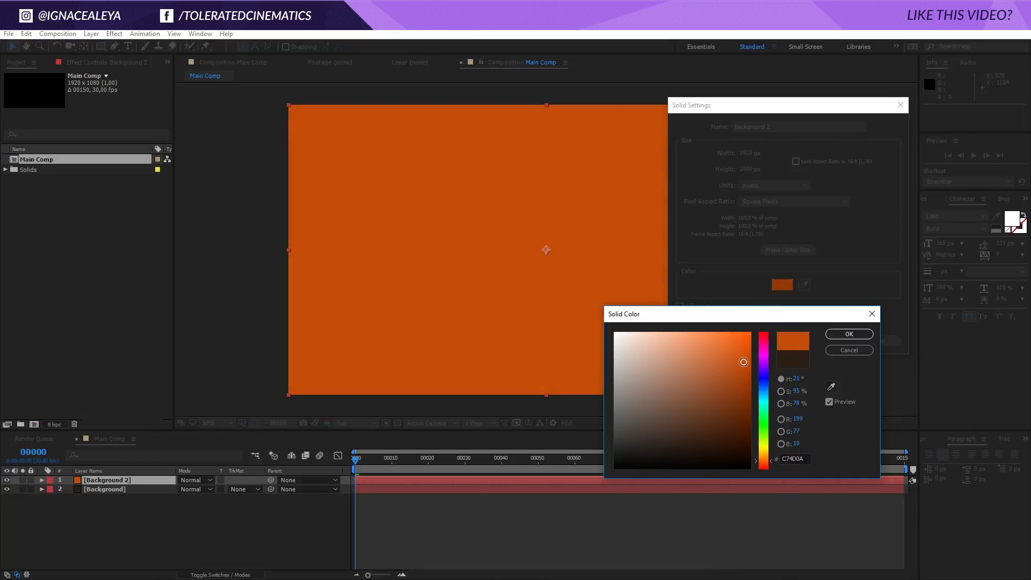
left_click(858, 337)
left_click(830, 344)
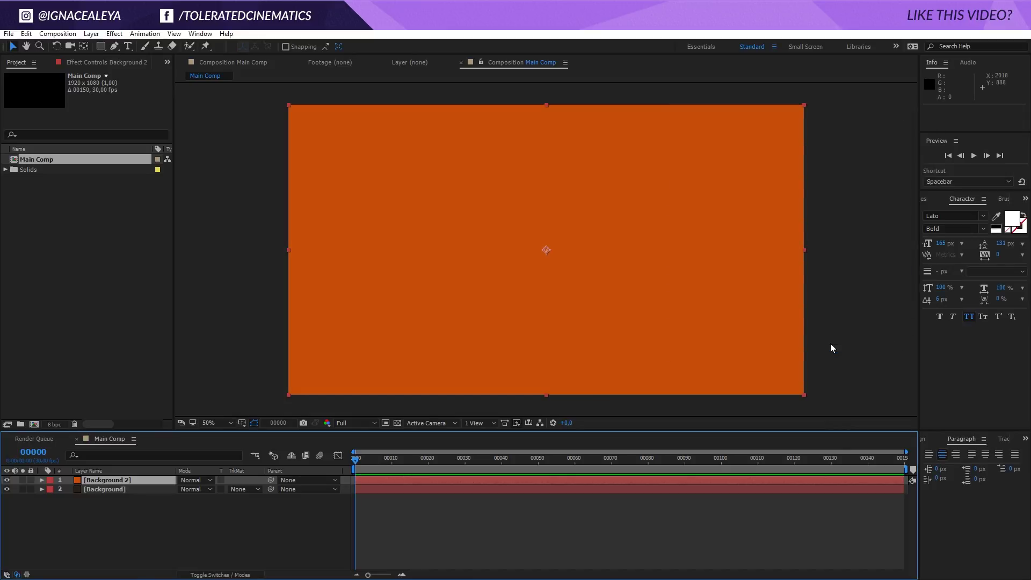
Duplicate the orange solid and recolor the top copy to bright yellow-orange, RGB 255, 174, 0.
key("ctrl+d")
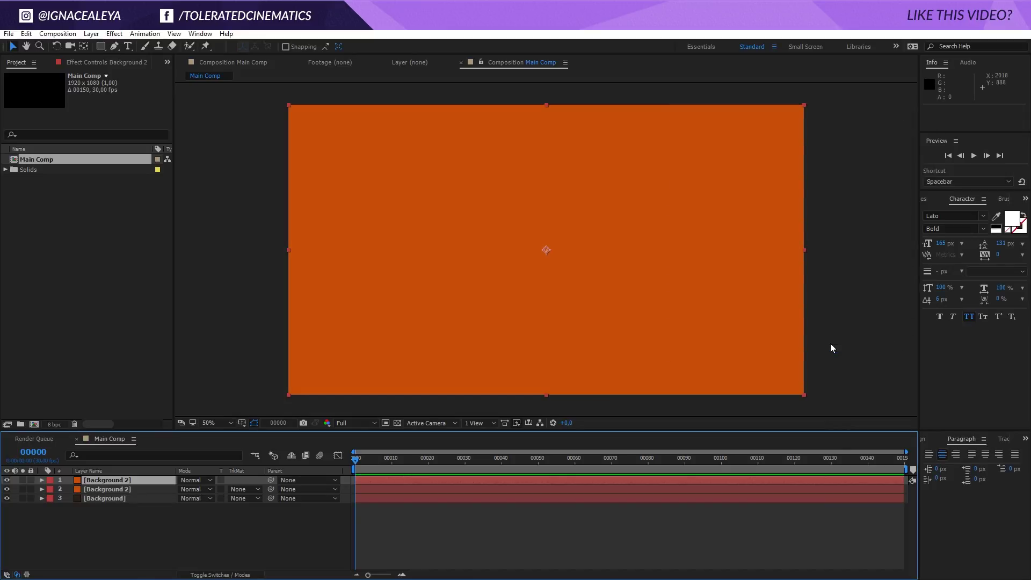
left_click(93, 34)
left_click(59, 44)
left_click(783, 285)
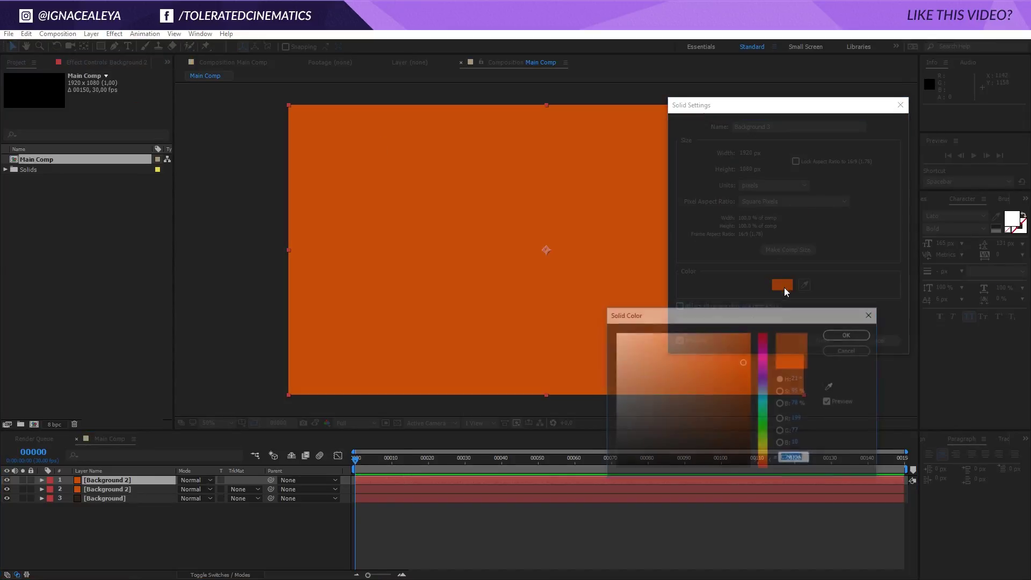
left_click_drag(762, 453, 761, 450)
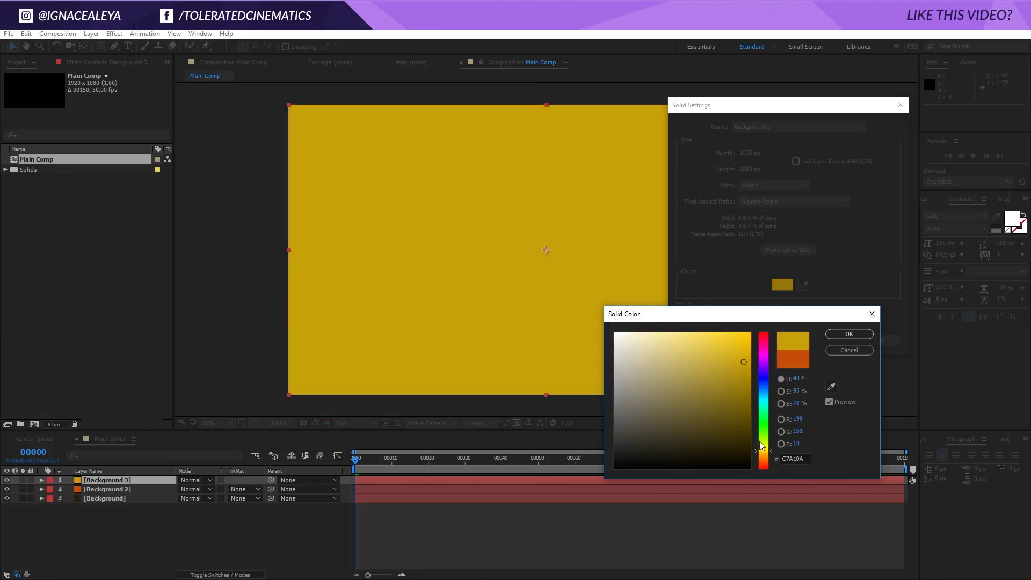
left_click(750, 333)
left_click(765, 453)
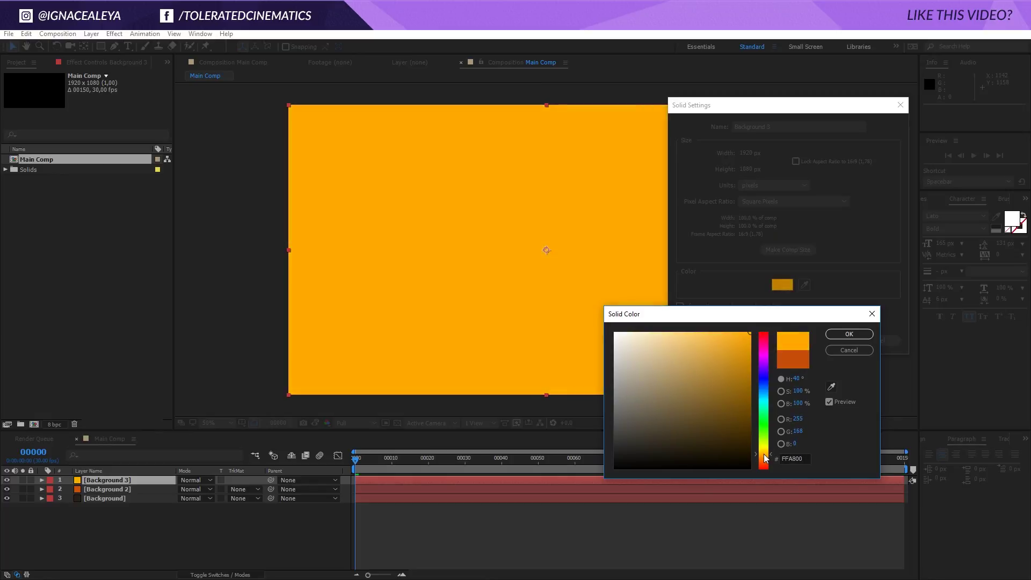
left_click(850, 333)
left_click(823, 341)
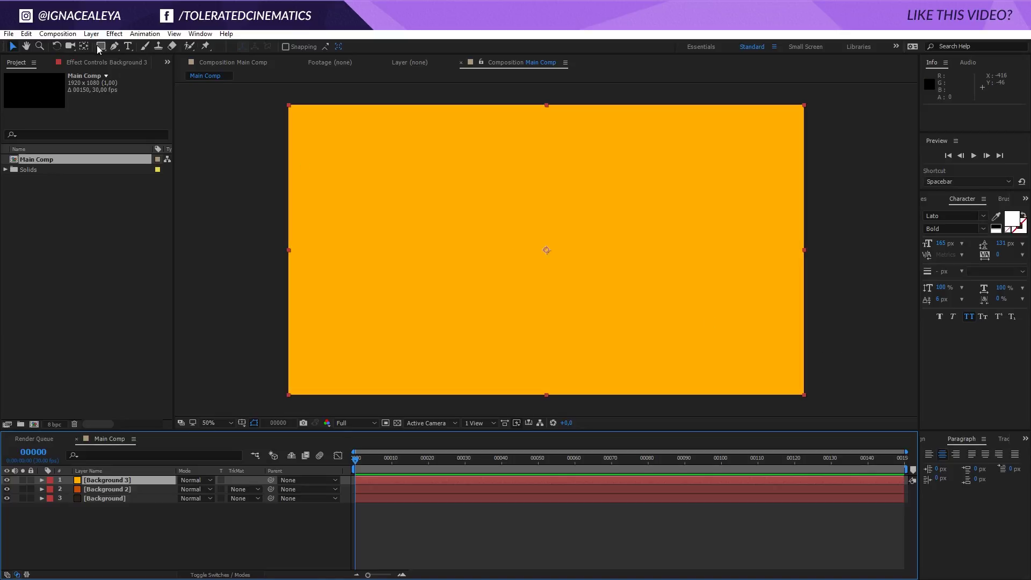
Draw a small circular mask at the center of the yellow-orange solid and feather it by 167 pixels.
left_click_drag(103, 50, 130, 73)
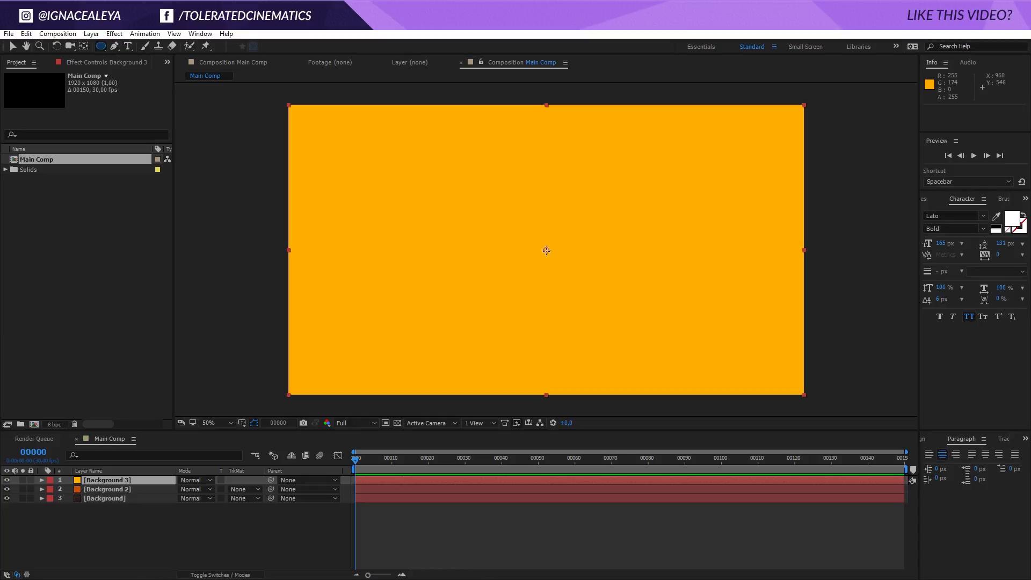
left_click_drag(546, 250, 584, 270)
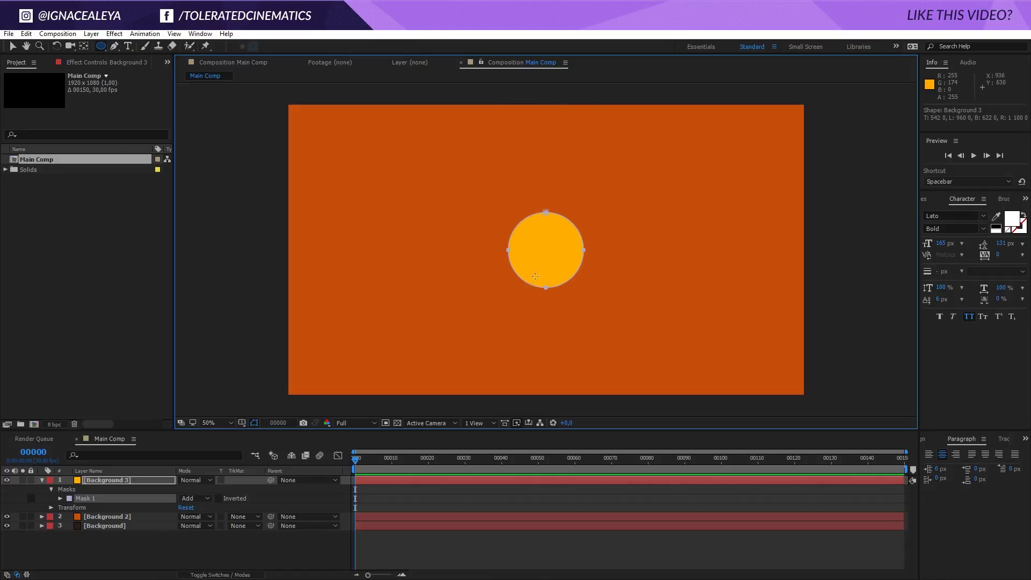
key("f")
left_click_drag(202, 502, 294, 496)
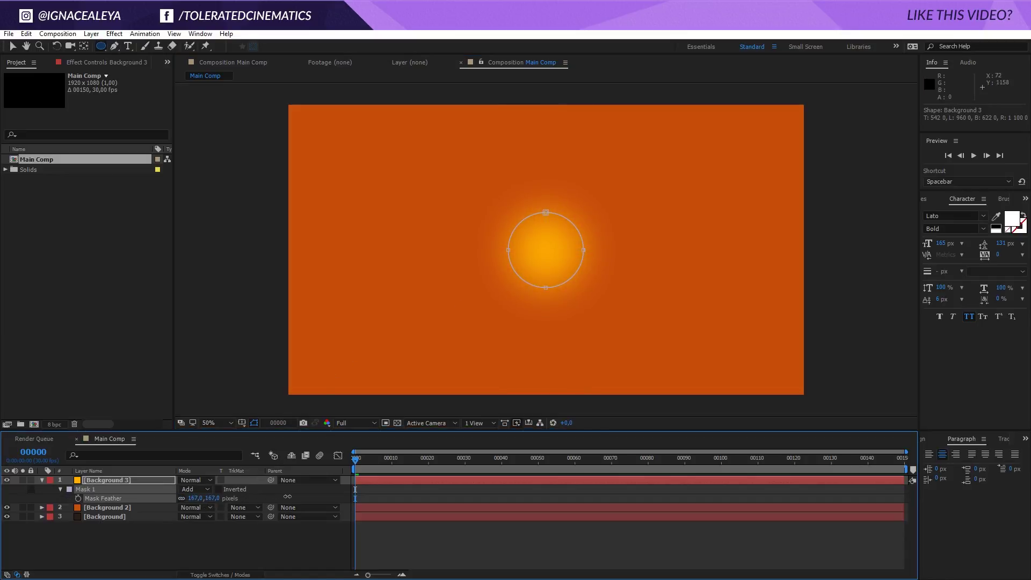
Draw a large centered circular mask on the orange Background 2 solid and feather it by 314 pixels.
left_click(133, 509)
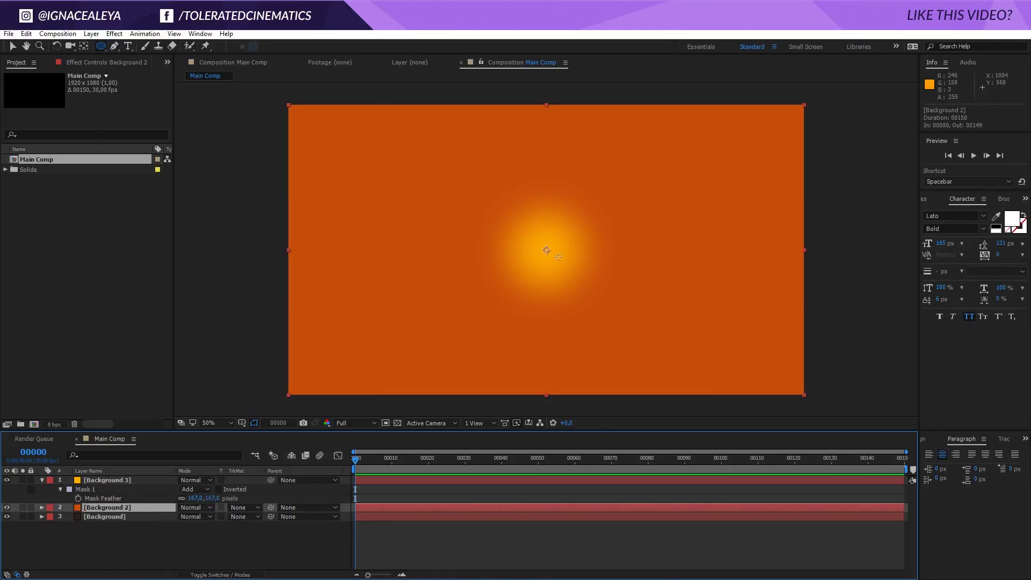
left_click_drag(546, 250, 655, 373)
key("f")
left_click_drag(204, 525, 429, 499)
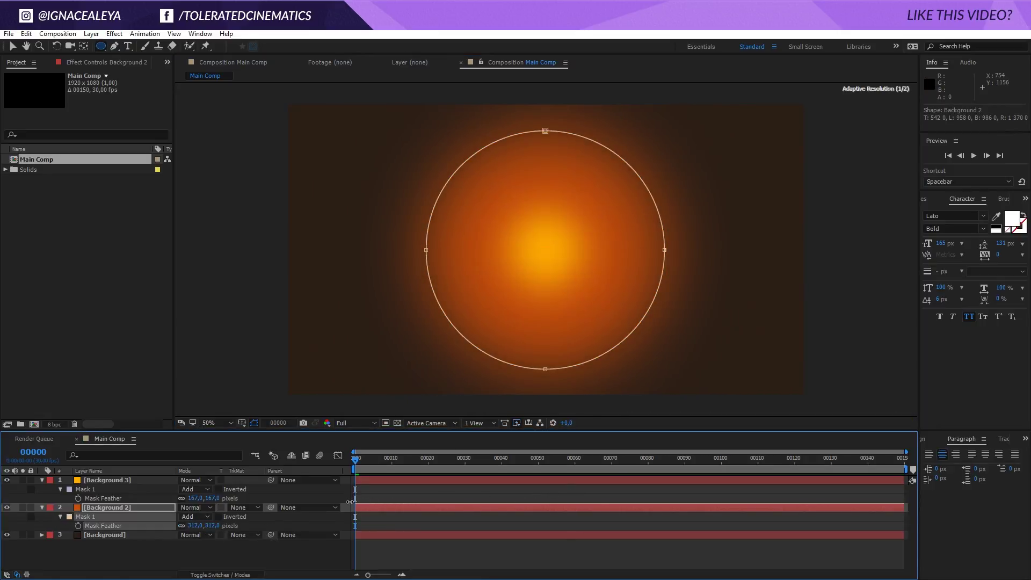
left_click_drag(350, 501, 351, 501)
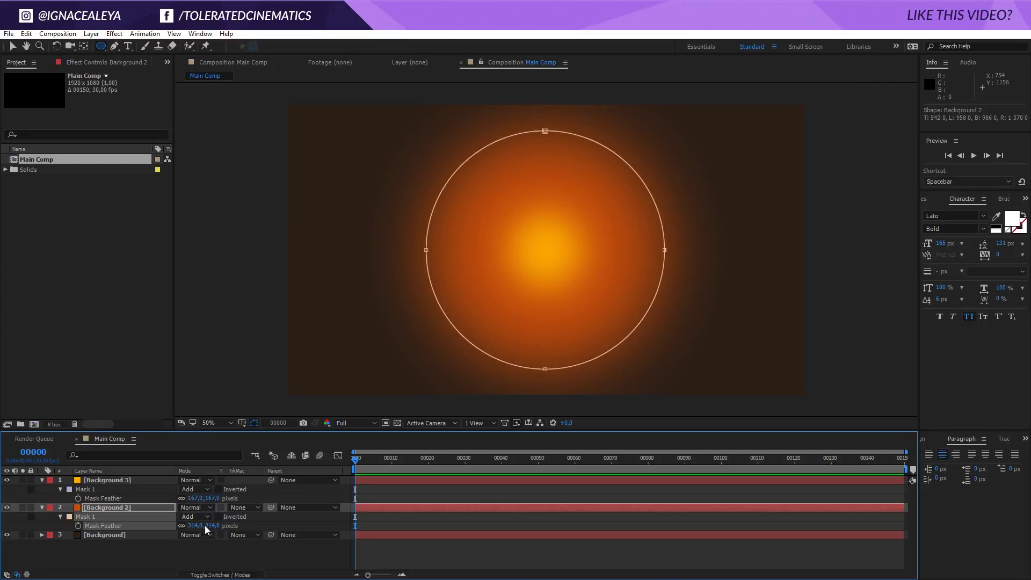
Shrink the Background 2 mask by setting its mask expansion to -177 pixels.
key("m")
key("m")
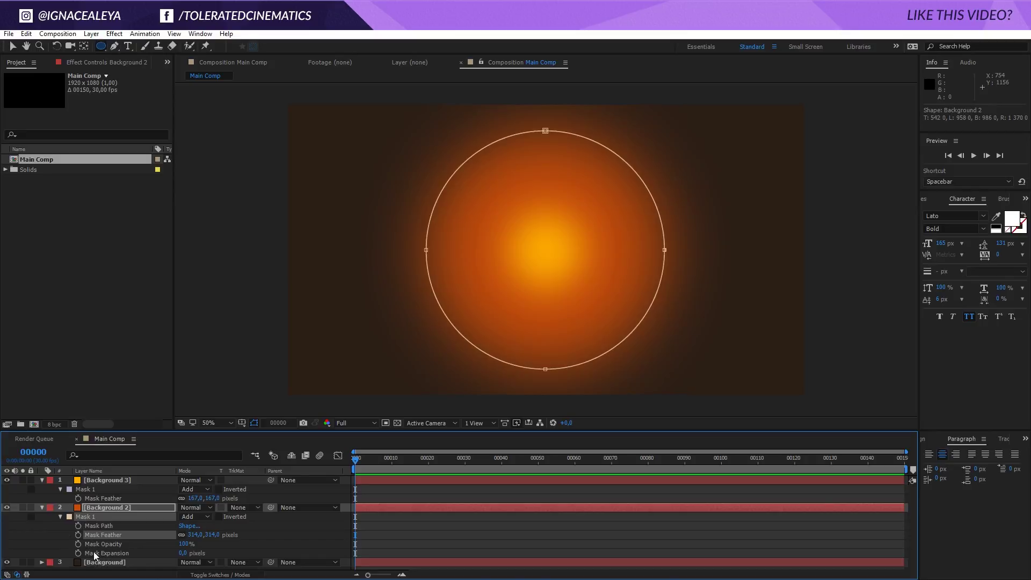
left_click_drag(181, 553, 124, 557)
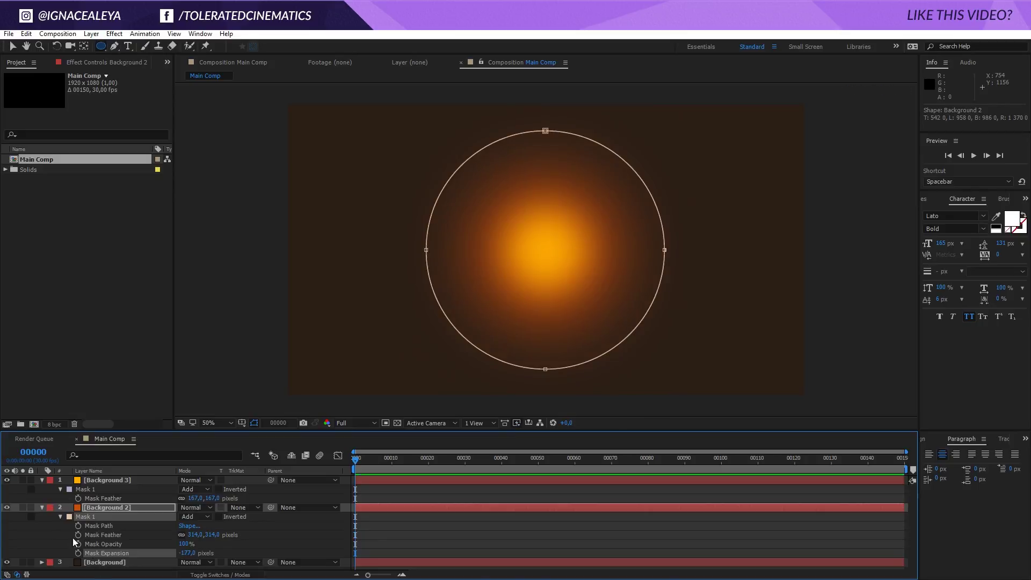
Duplicate the masked Background 2 layer and set the lower copy's mask expansion to 22 pixels.
left_click(89, 507)
key("ctrl+d")
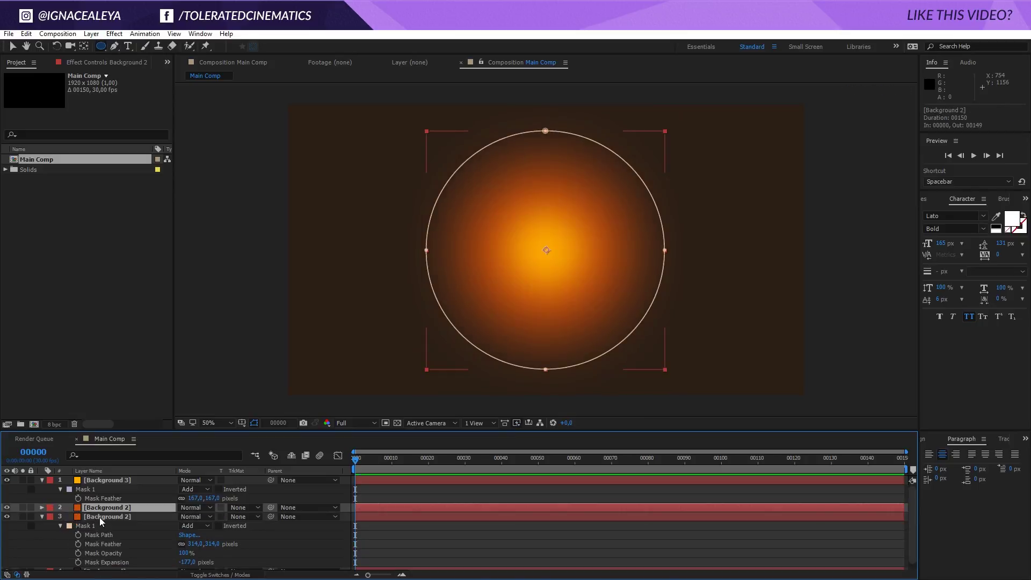
left_click(100, 516)
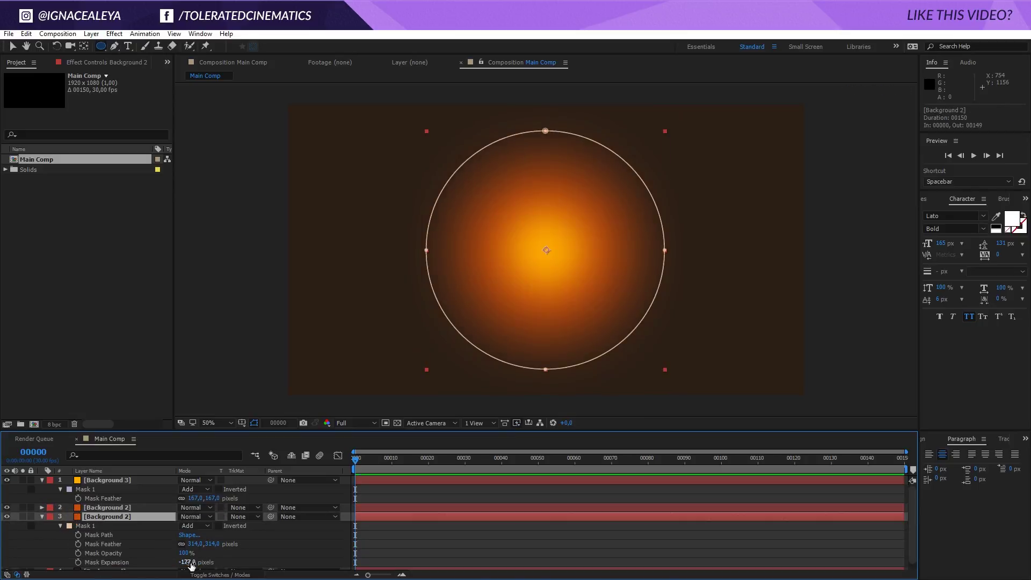
left_click_drag(187, 562, 113, 134)
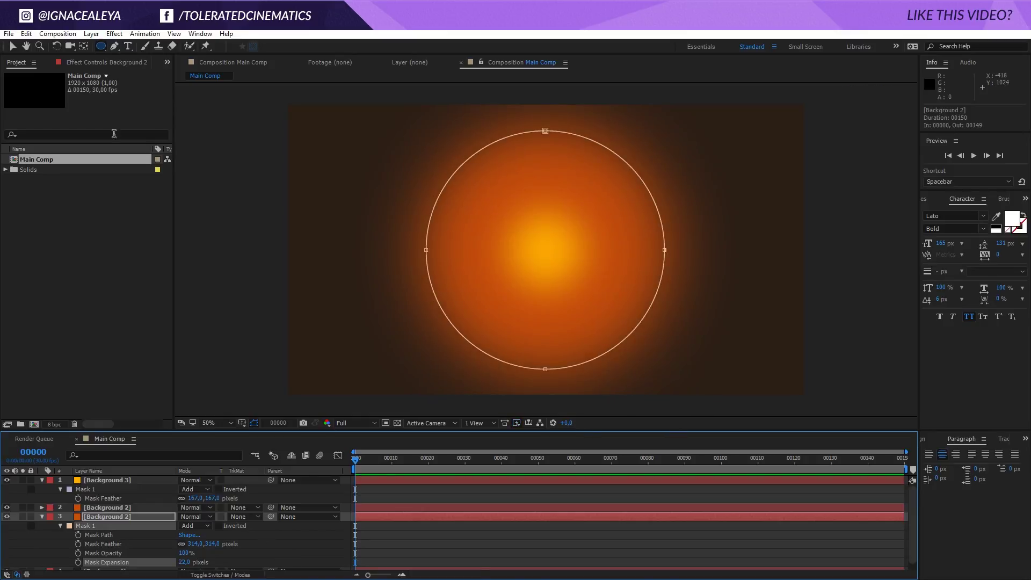
Recolor the lower Background 2 copy to red-orange C7370A as a new solid.
left_click(91, 33)
left_click(85, 58)
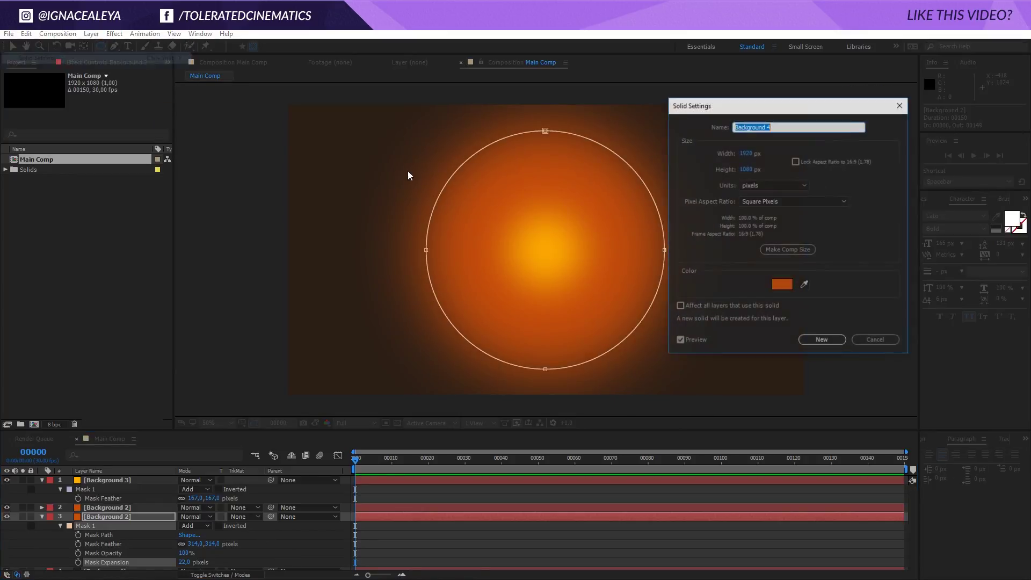
left_click(782, 285)
left_click_drag(765, 461, 763, 465)
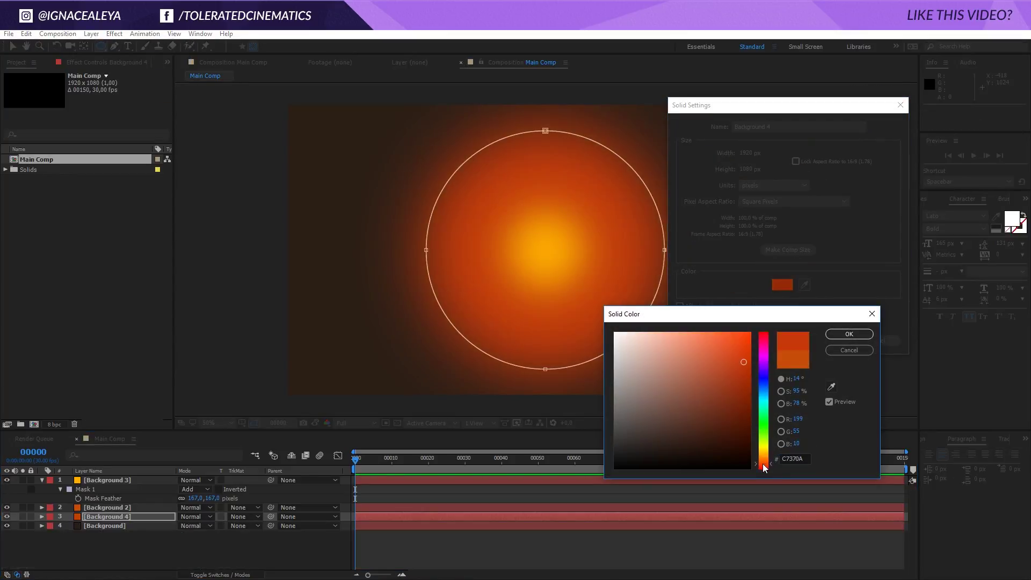
left_click(858, 338)
left_click(837, 341)
Set the mask feather of the red-orange Background 4 layer to 918 pixels.
key("f")
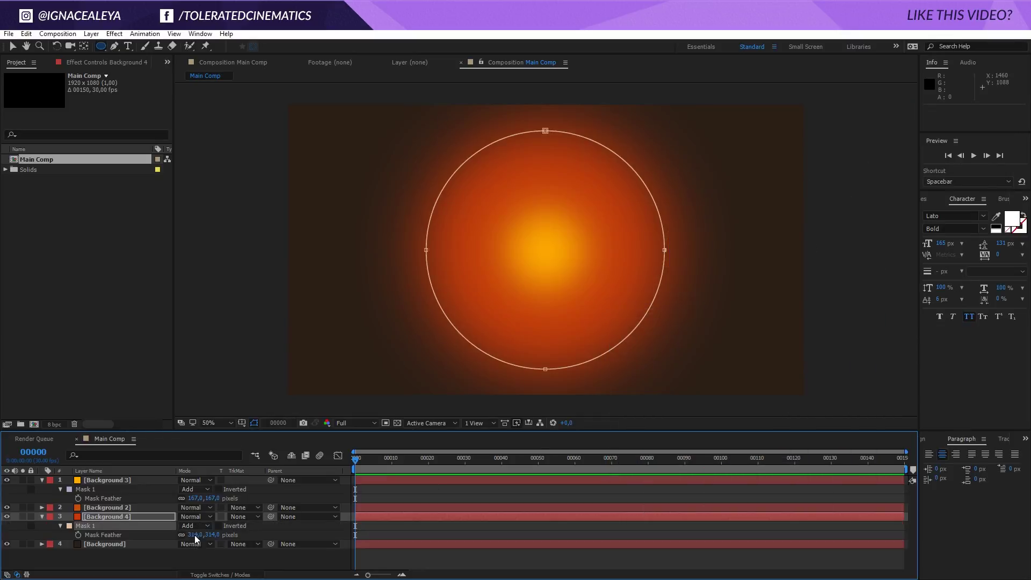
left_click(195, 535)
type("918")
key("Return")
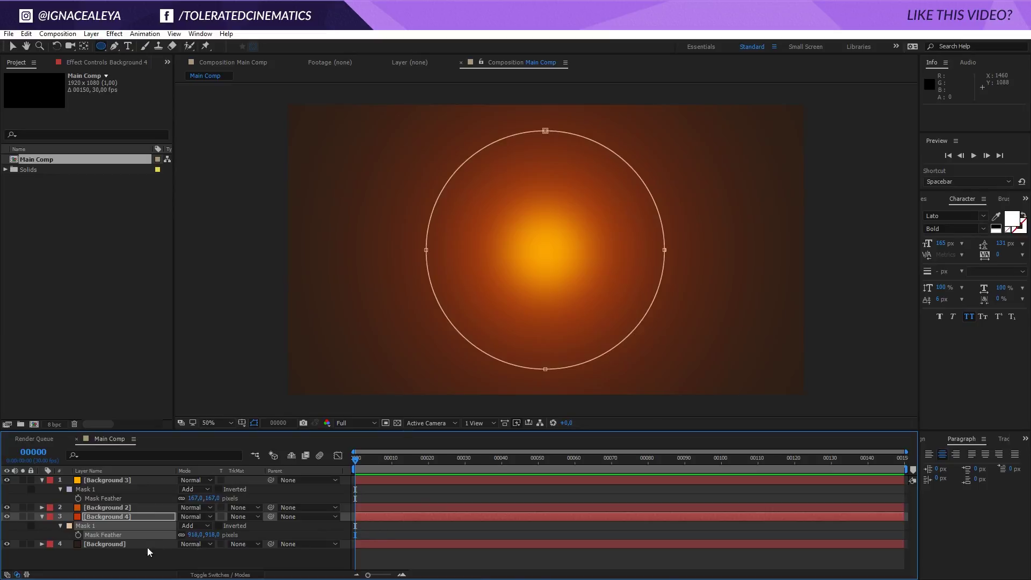
Increase the mask feather of the yellow-orange Background 3 layer to 261 pixels.
left_click(261, 555)
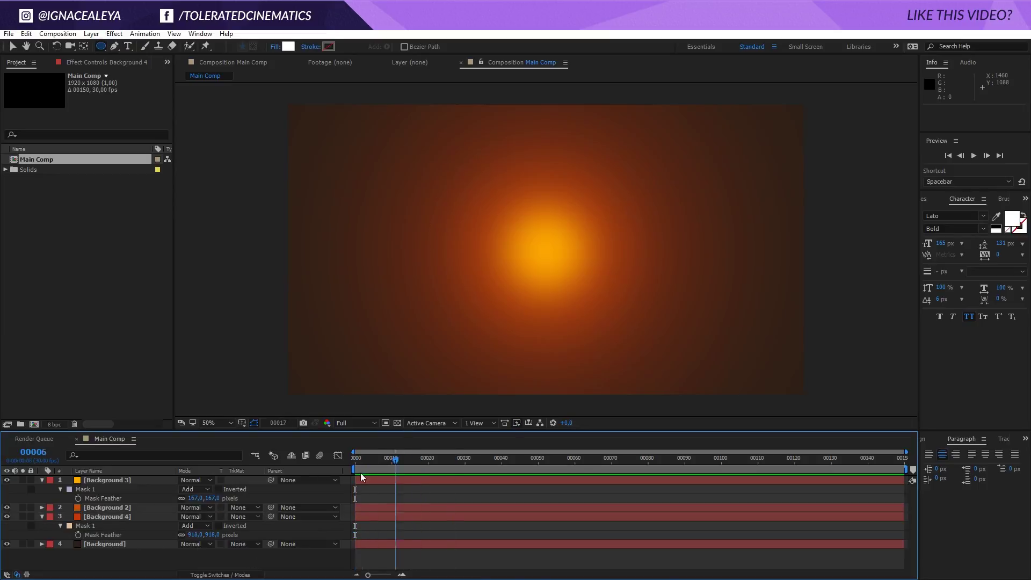
left_click(126, 481)
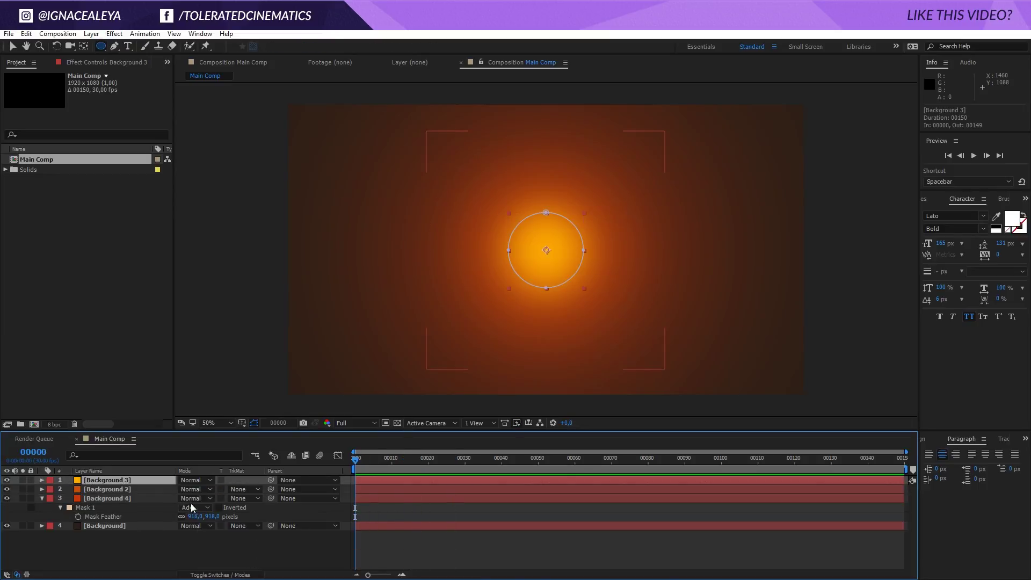
left_click_drag(211, 499, 256, 501)
Increase the Background 2 mask feather to 486 pixels and preview the softened gradient.
left_click(137, 510)
key("f")
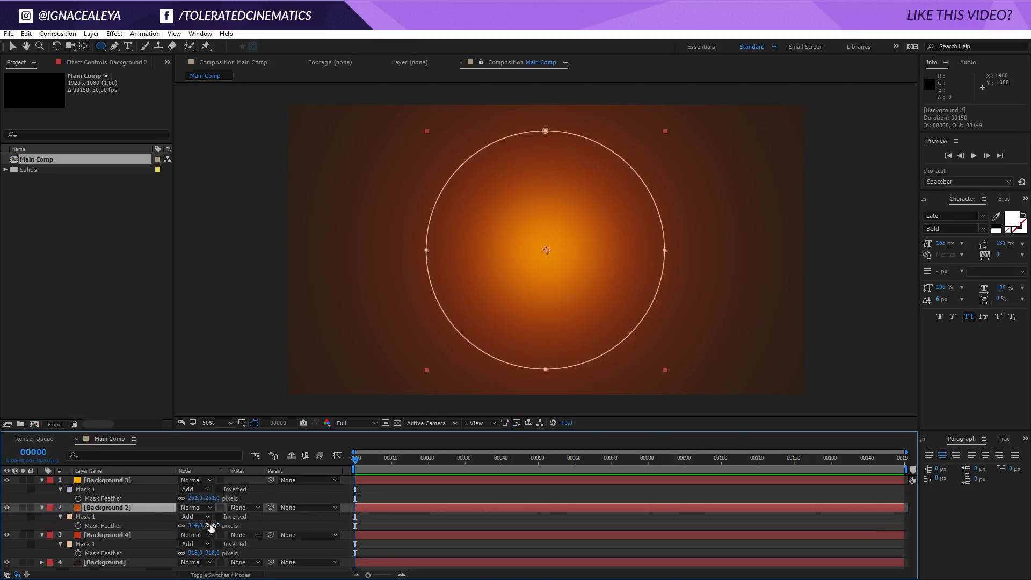
left_click_drag(209, 526, 267, 528)
left_click(404, 518)
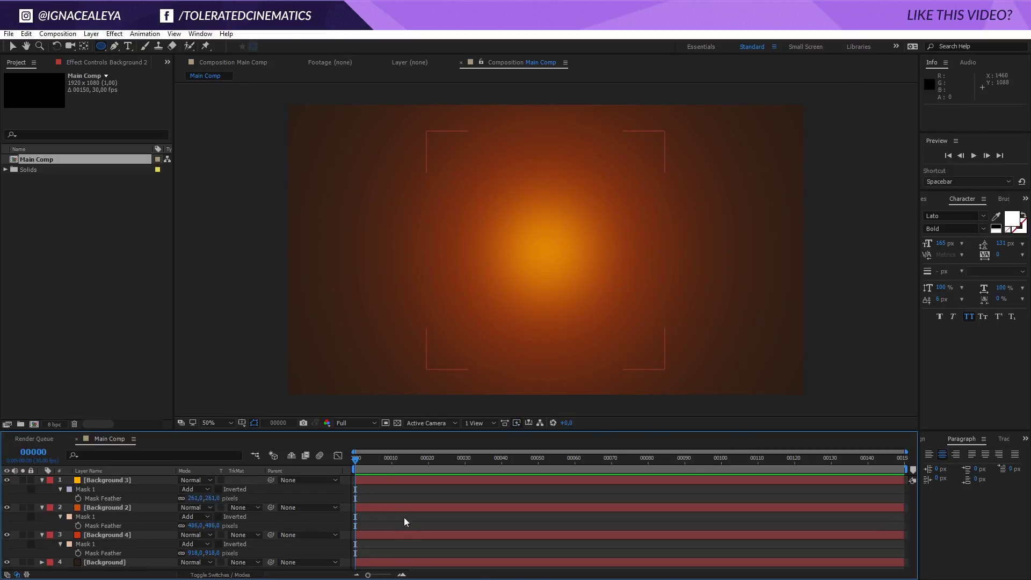
key("space")
key("space")
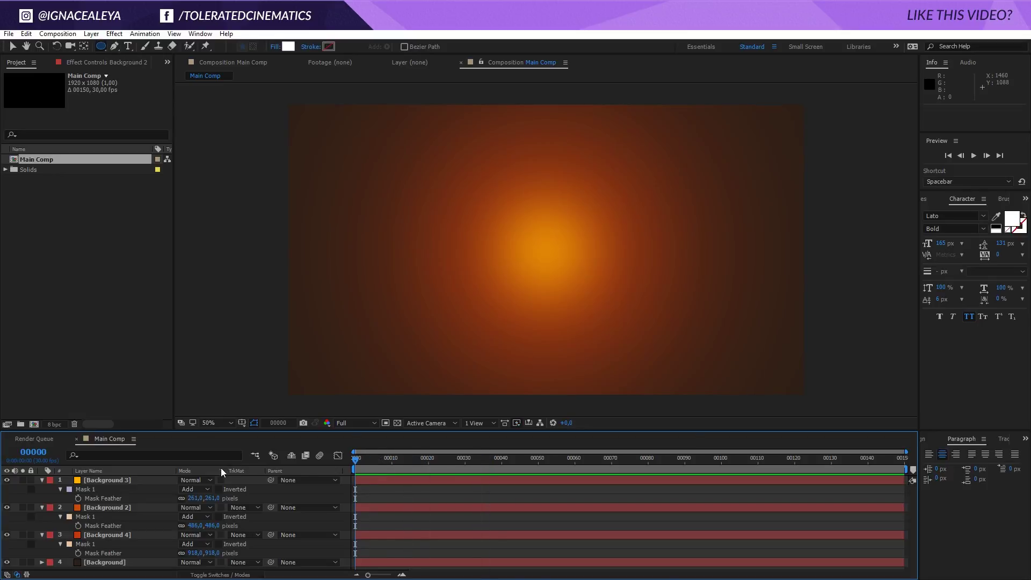
key("comma")
key("period")
Duplicate the Background 3 layer and set the upper copy's mask feather to 130 pixels and mask expansion to -57 pixels.
left_click(134, 485)
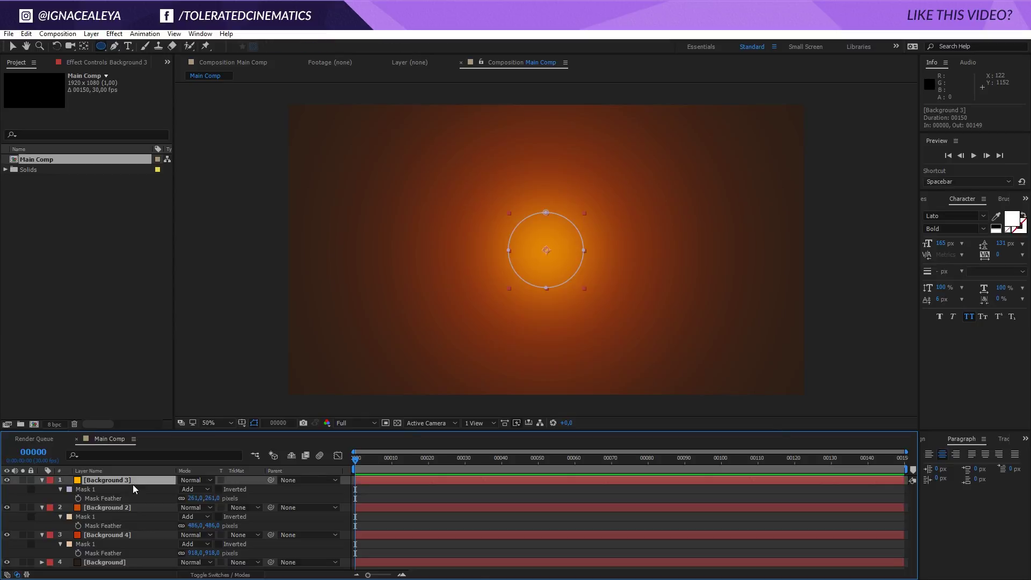
key("ctrl+d")
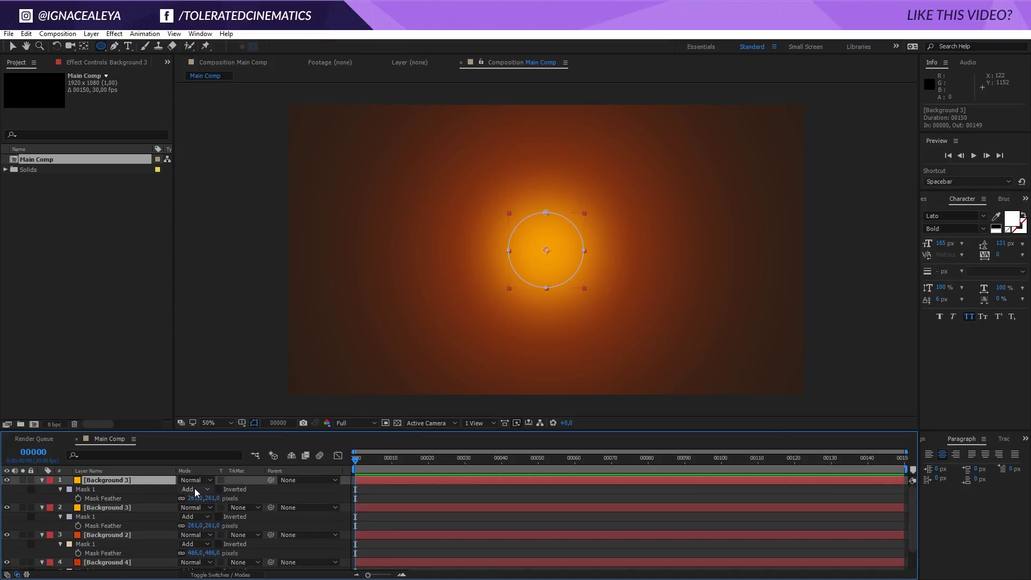
key("f")
left_click_drag(184, 498, 124, 505)
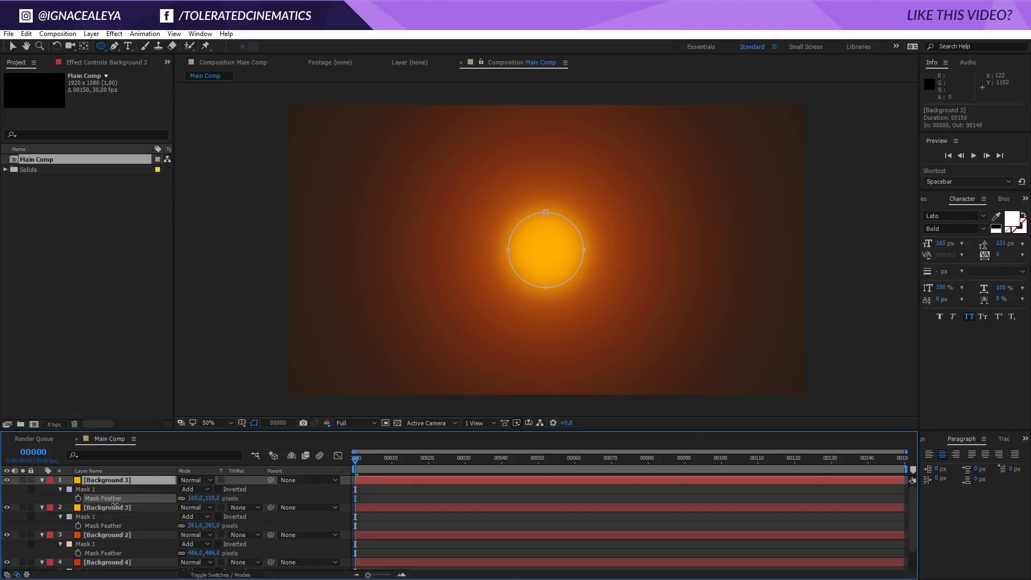
key("f")
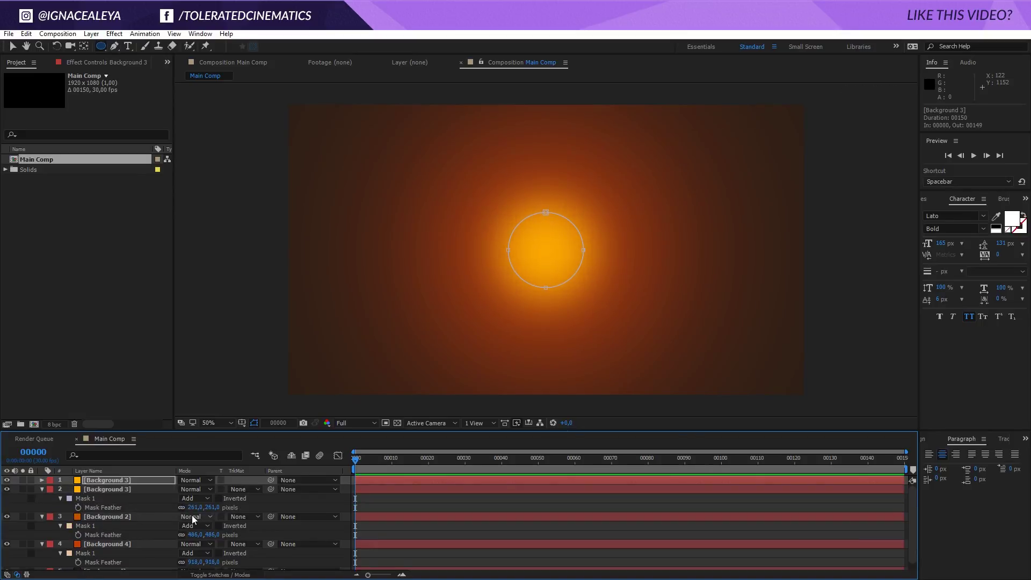
key("m")
key("m")
left_click_drag(185, 526, 165, 511)
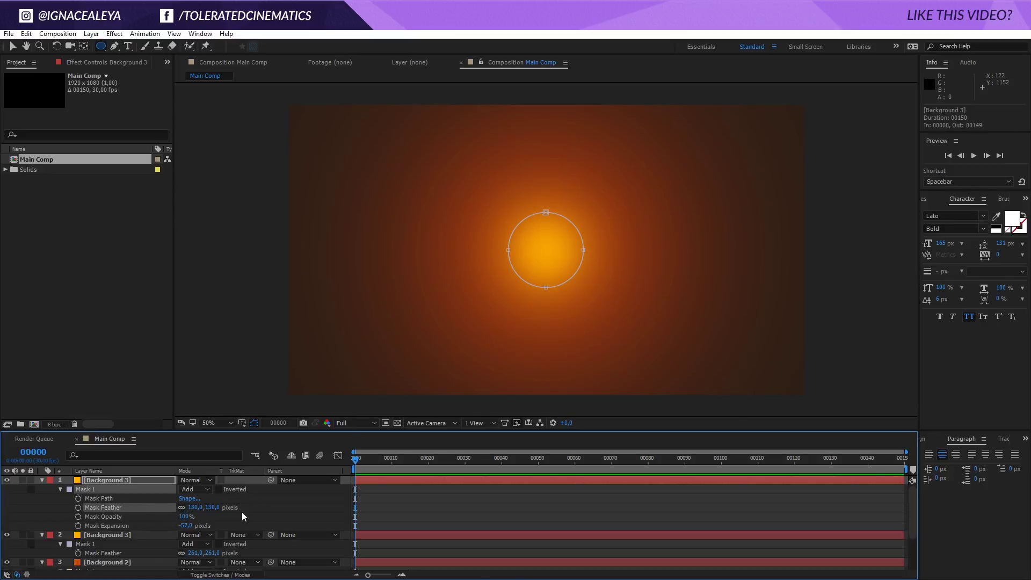
left_click(499, 513)
Set the lower Background 3 mask feather to 385 and expansion to 74 pixels, Background 2's feather to 559 and Background 4's to 1000.
left_click(108, 535)
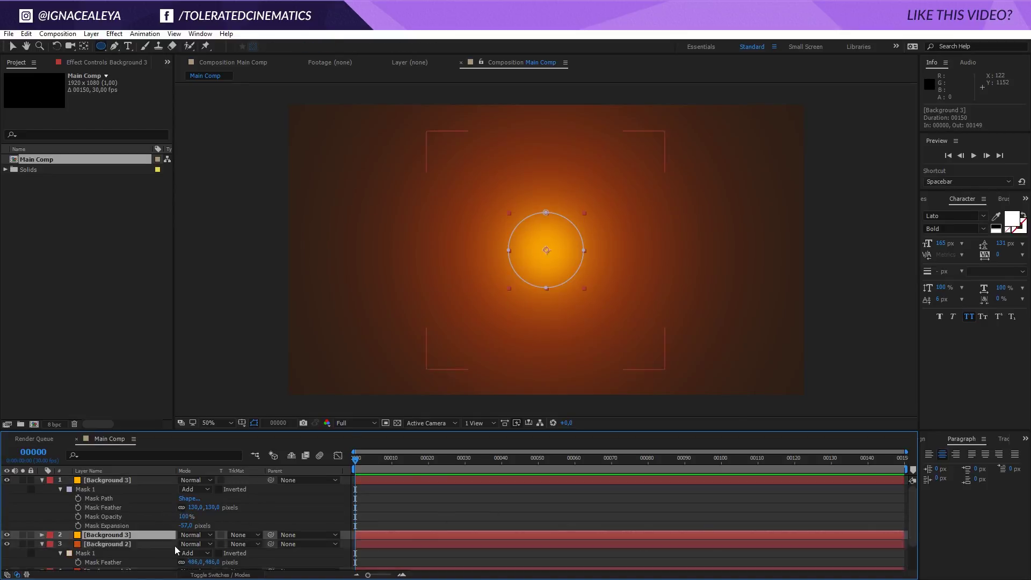
scroll(429, 504, "down", 3)
left_click(114, 539)
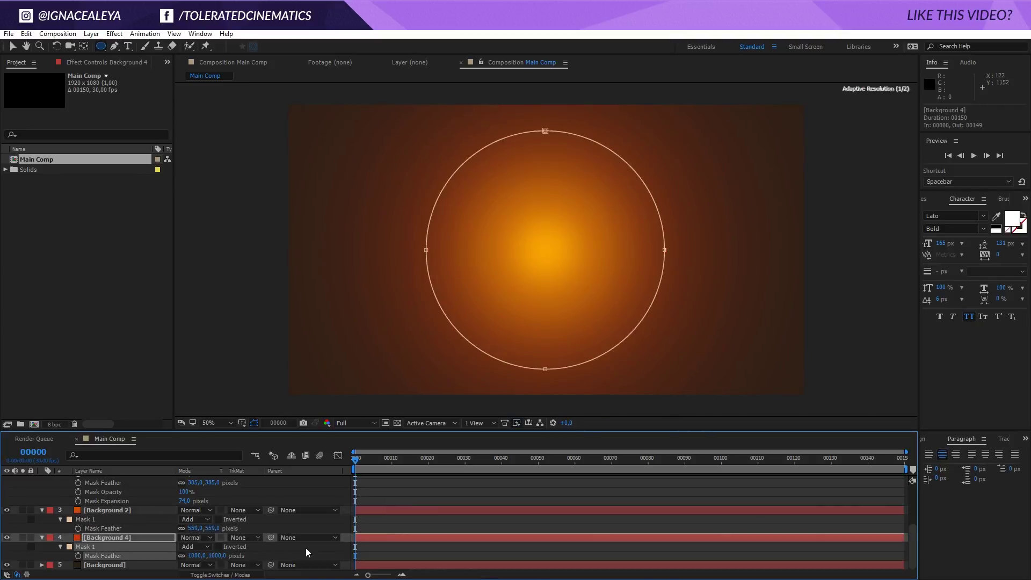
scroll(305, 543, "up", 3)
left_click(753, 292)
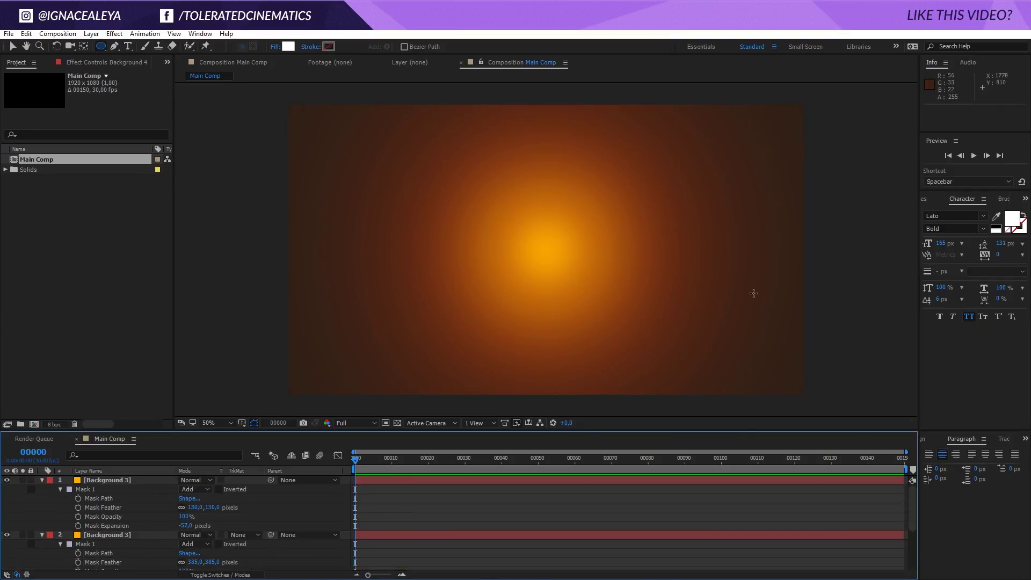
Collapse the expanded mask properties of all background layers in the timeline.
left_click(98, 481)
key("ctrl+a")
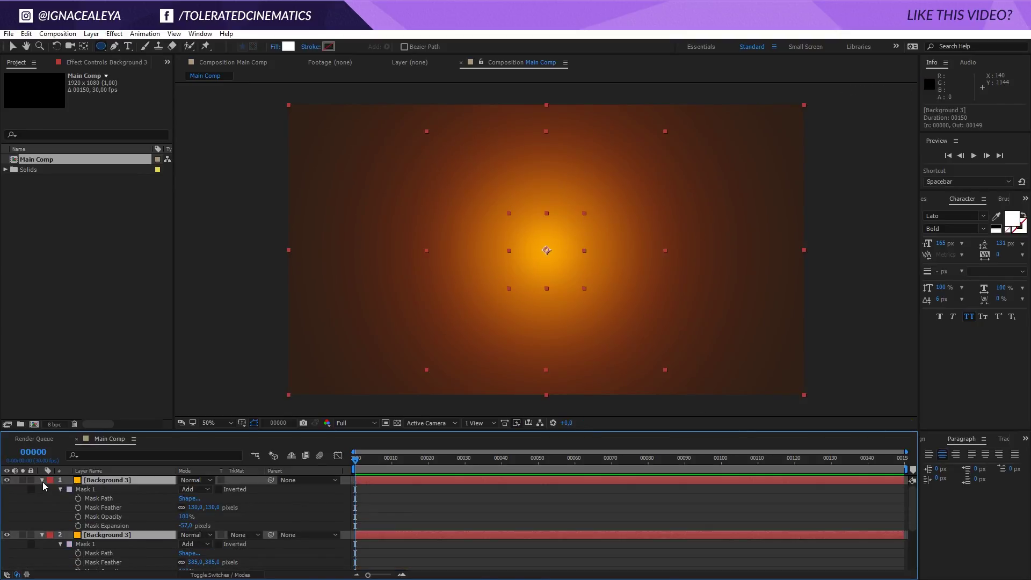
left_click(37, 500)
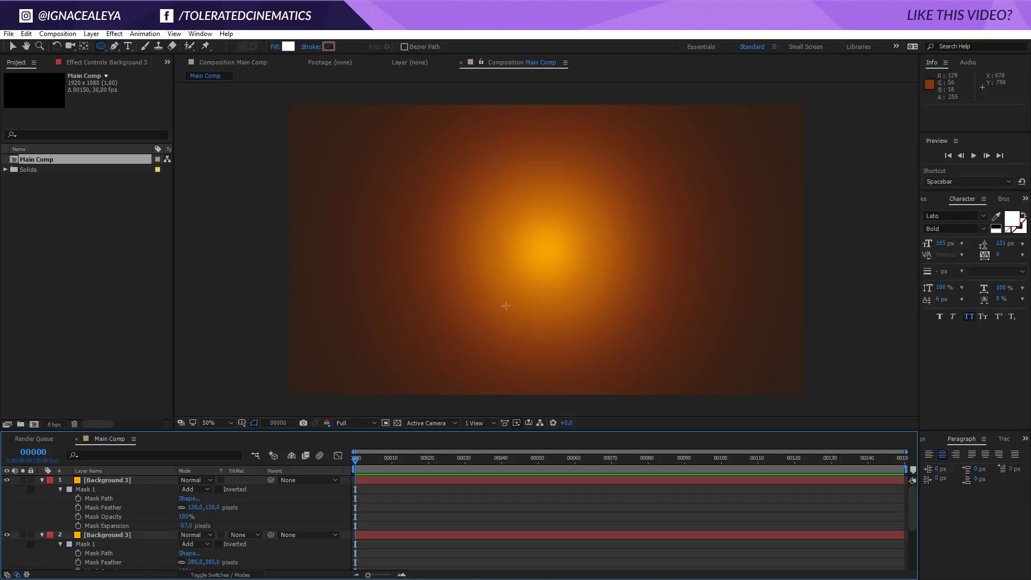
left_click(93, 478)
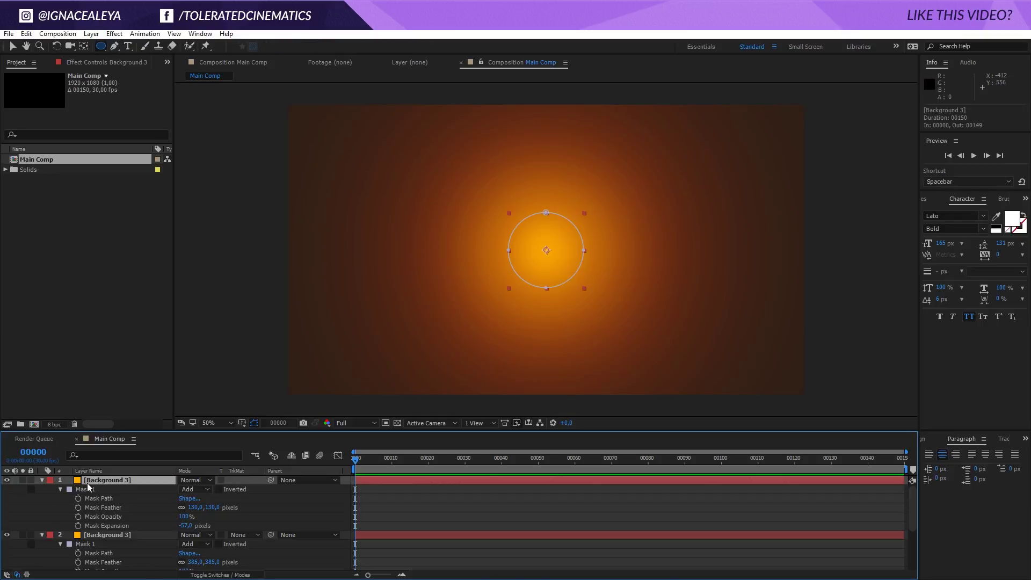
key("ctrl+a")
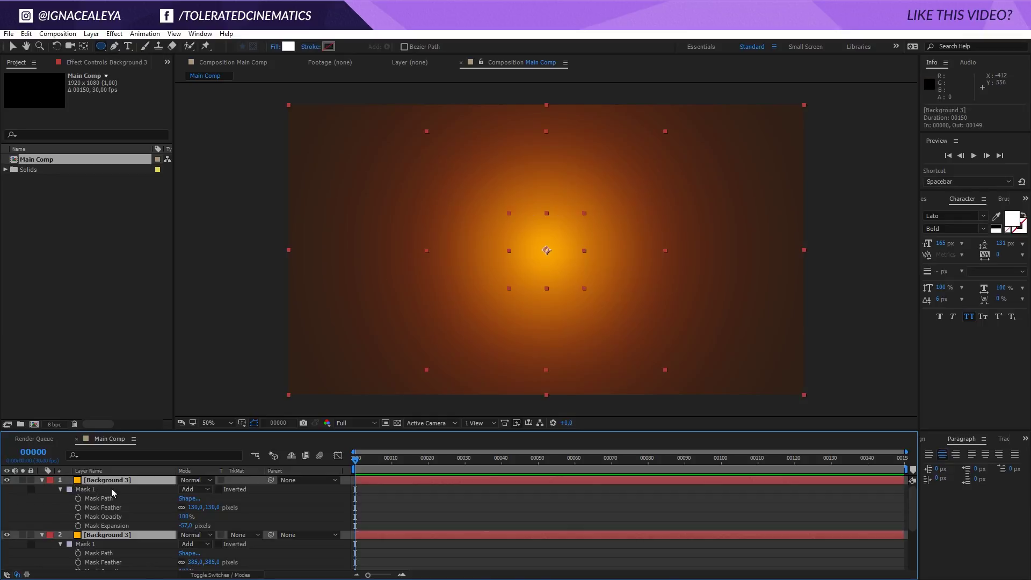
left_click(43, 480)
left_click(68, 532)
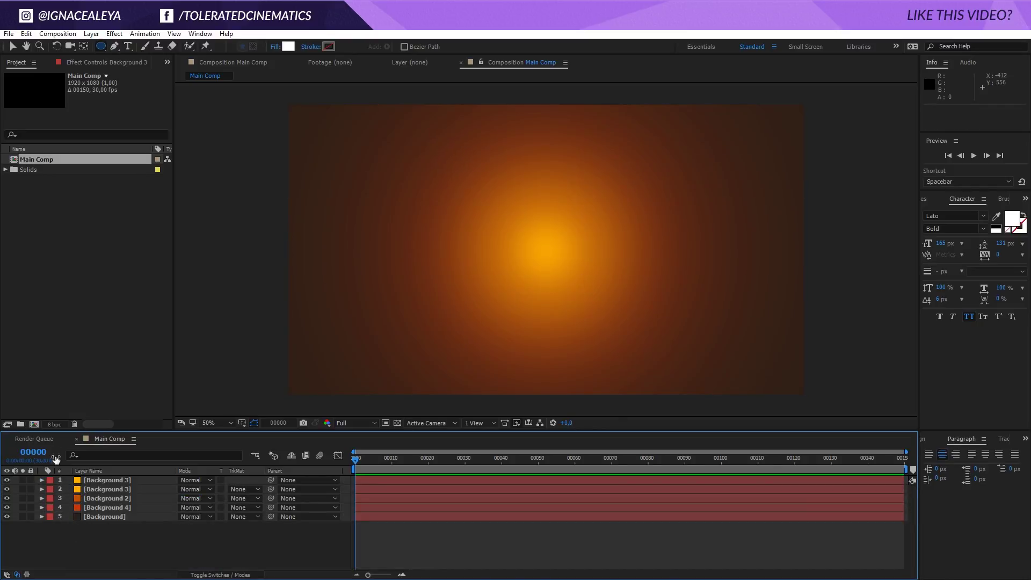
Set the project's color depth to 32 bits per channel (float).
left_click(54, 425)
left_click(415, 220)
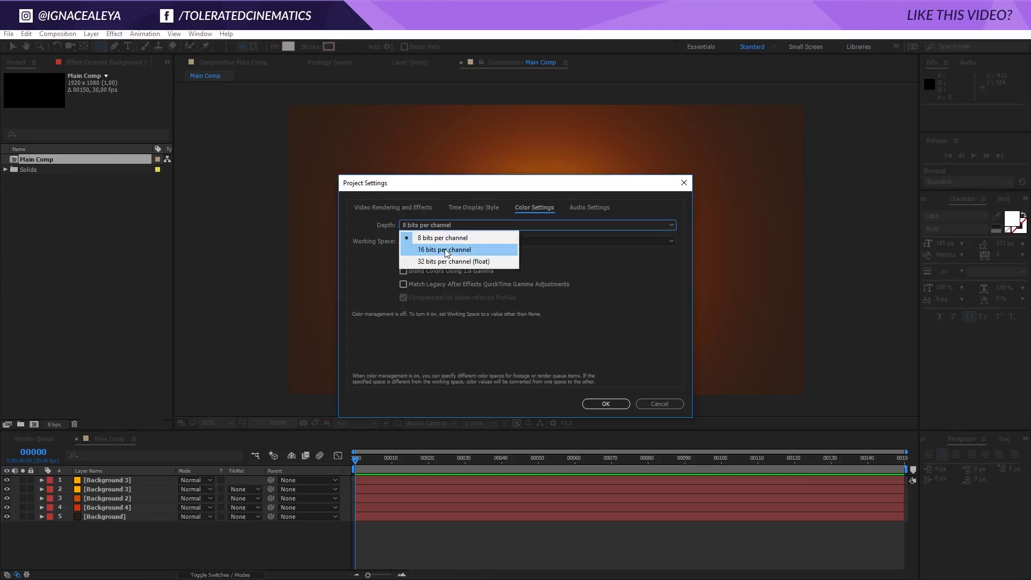
left_click(427, 260)
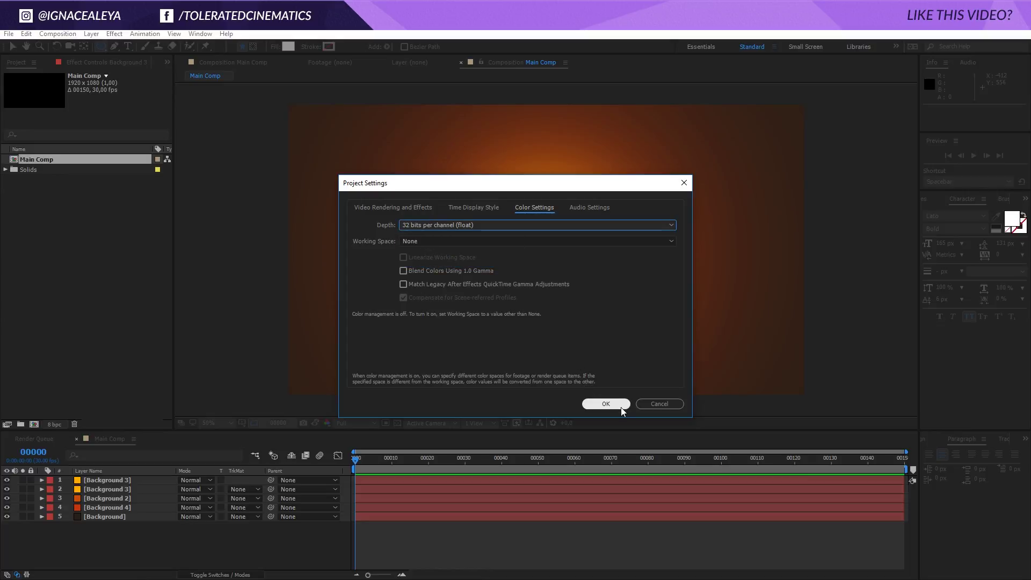
left_click(606, 403)
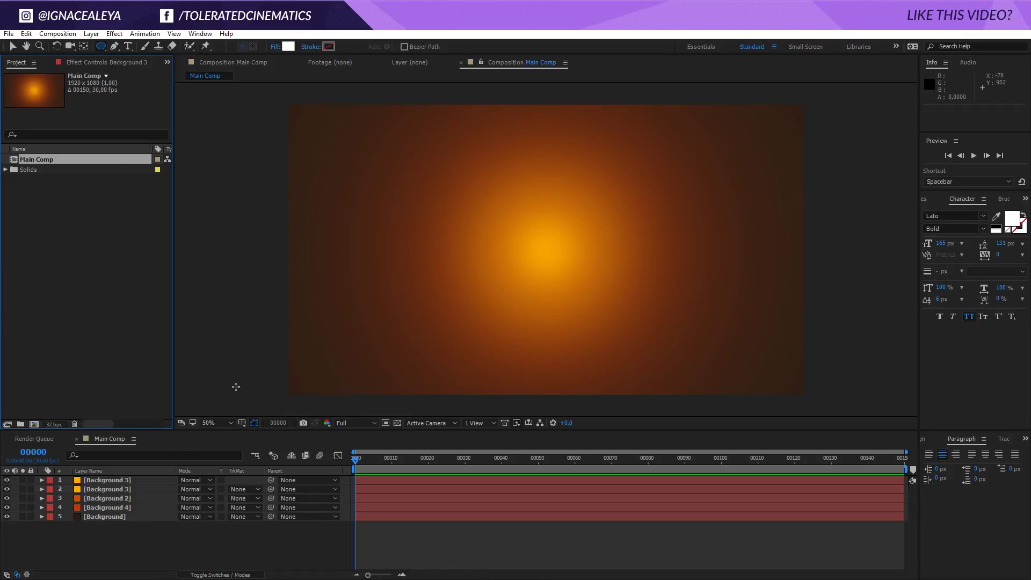
Add a new adjustment layer above all the background layers.
right_click(100, 542)
mouse_move(126, 446)
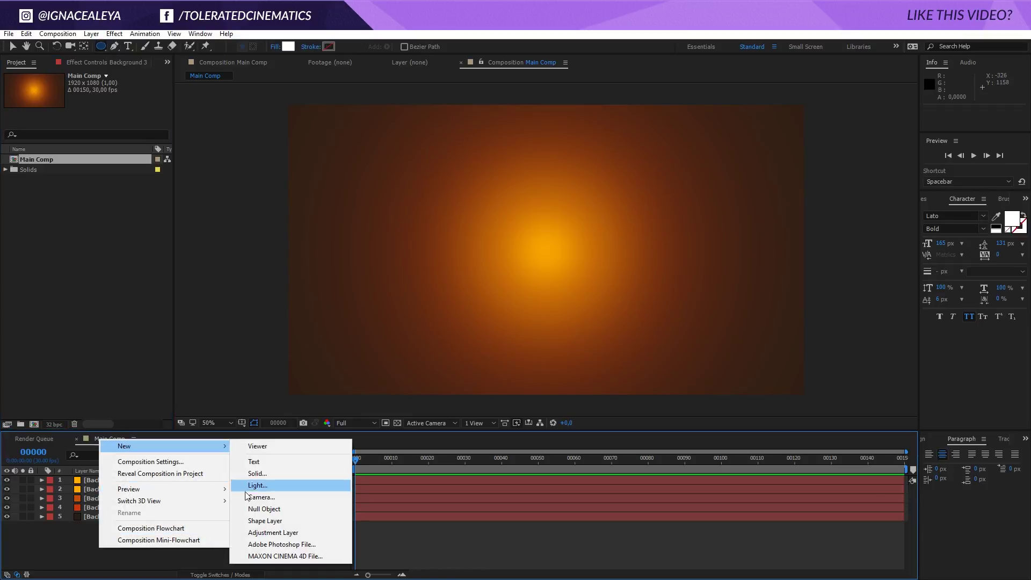
left_click(258, 533)
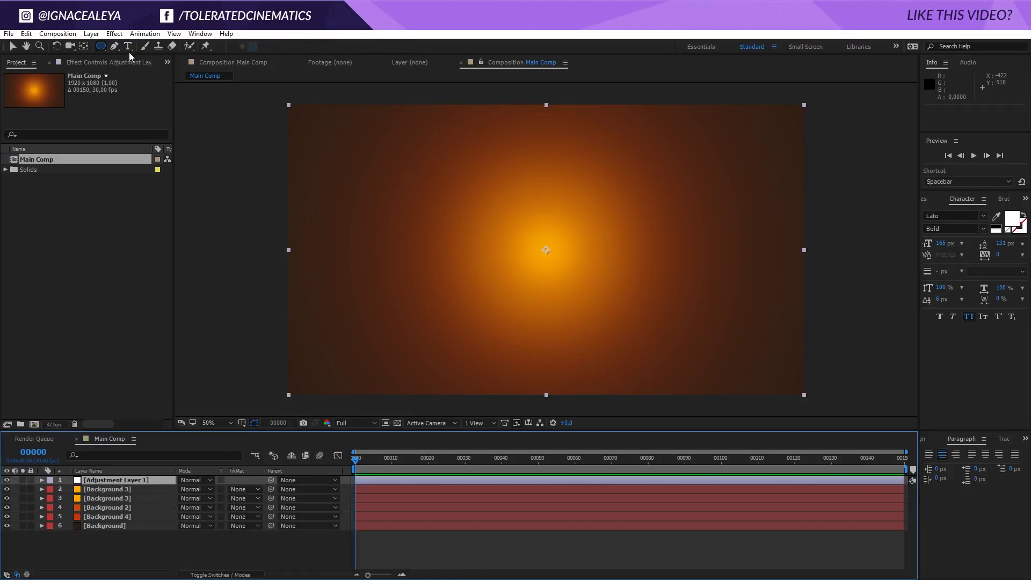
Apply the Noise effect to the adjustment layer and set the amount of noise to 1%.
left_click(115, 34)
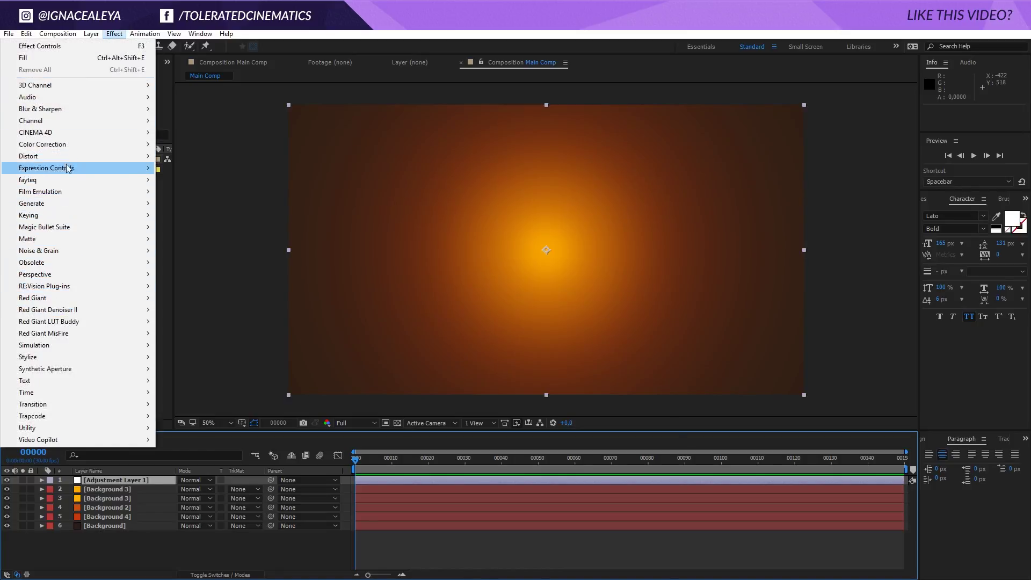
mouse_move(69, 258)
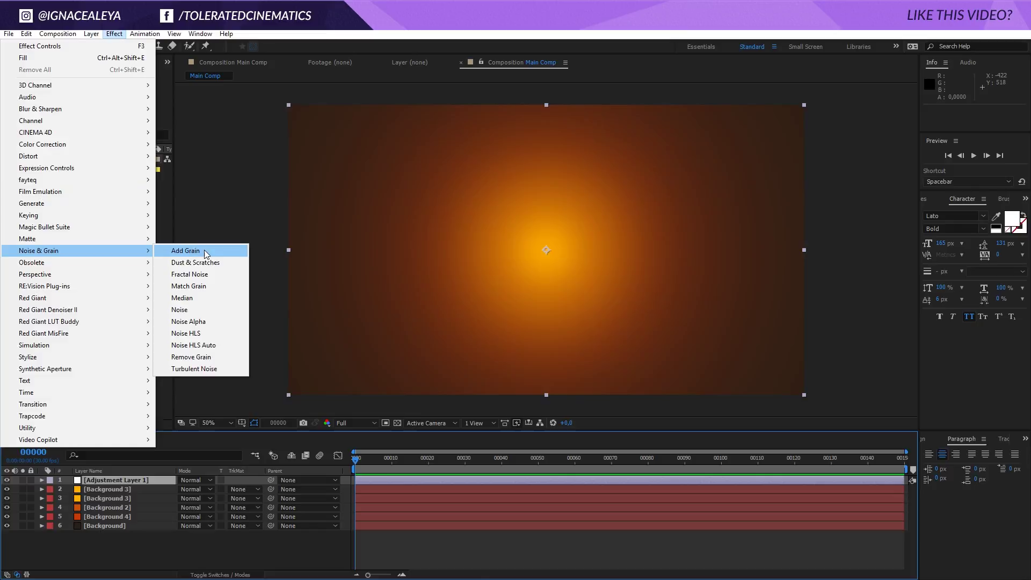
left_click(172, 309)
left_click(100, 94)
type("1")
key("Return")
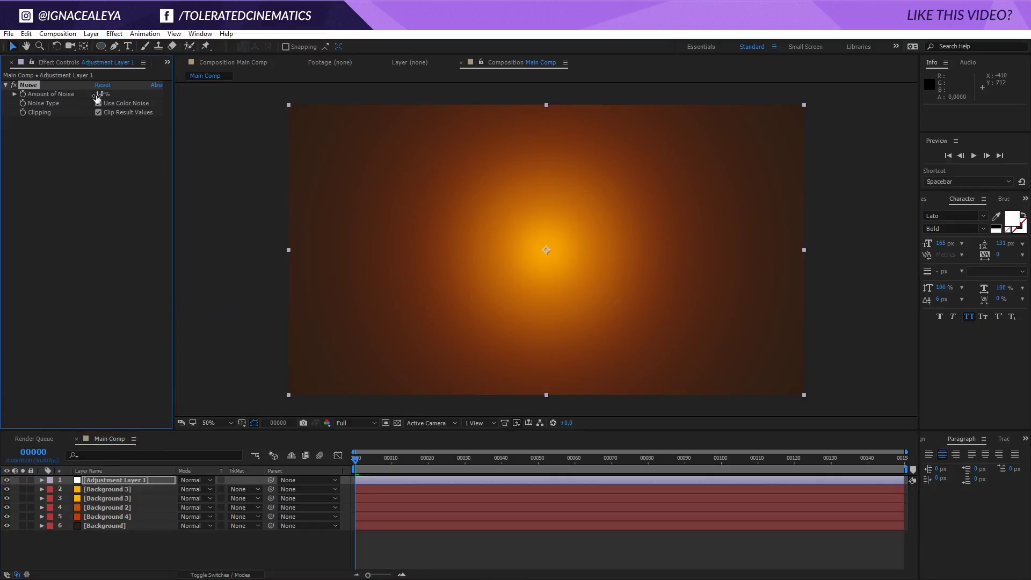
Examine the gradient up close and at reduced size, comparing it with and without the Noise effect.
key("period")
key("comma")
left_click(13, 85)
key("period")
key("comma")
key("comma")
key("comma")
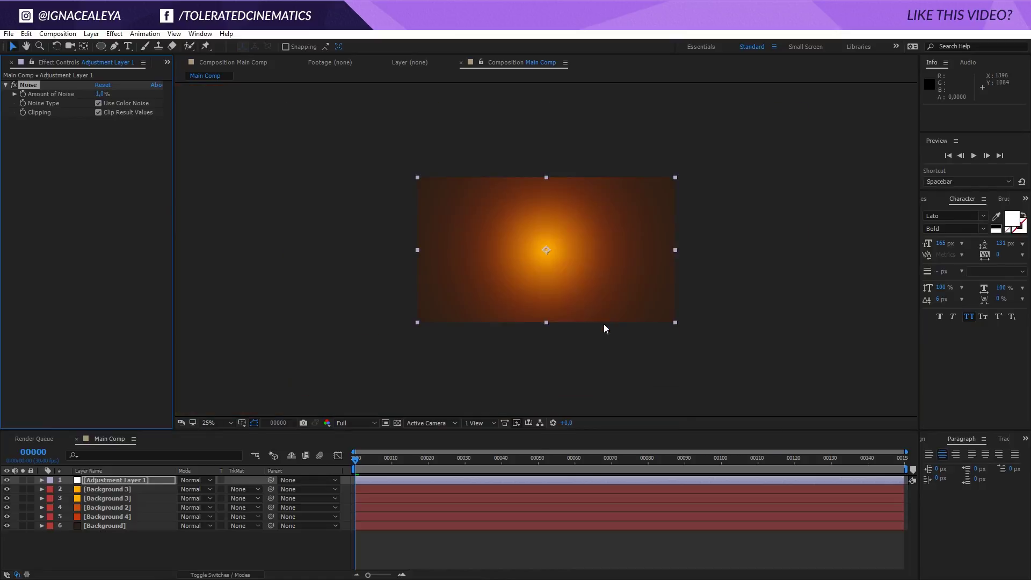
left_click(504, 553)
key("period")
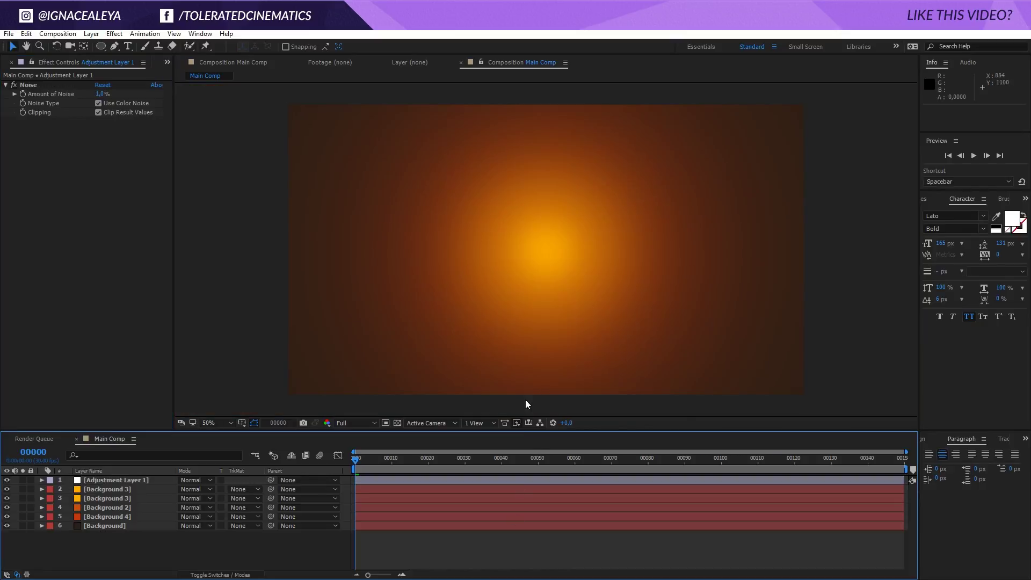
Create a 1920 x 1080 solid named Fractal Noise and place it directly below the adjustment layer.
left_click(161, 544)
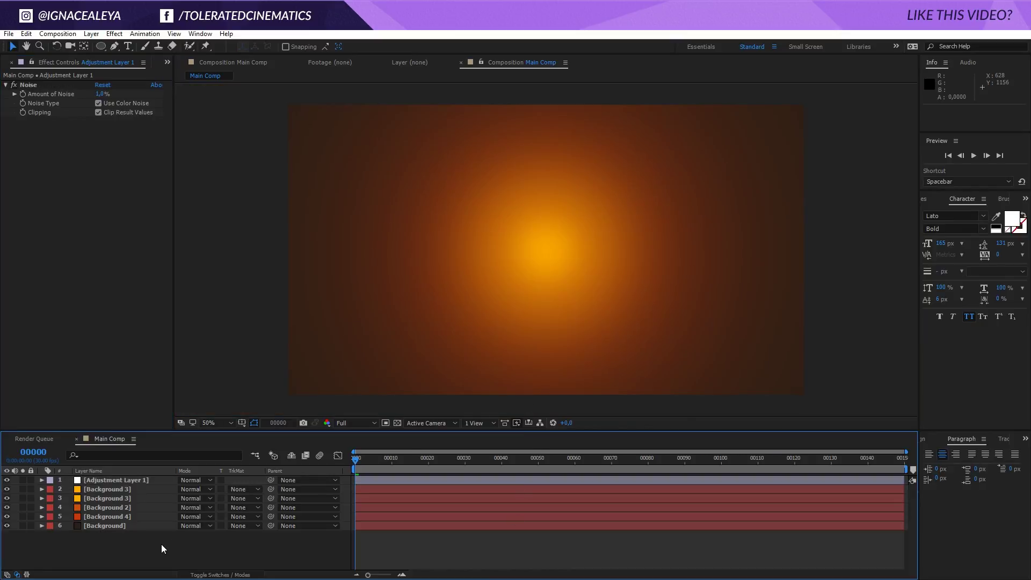
right_click(125, 548)
mouse_move(157, 444)
left_click(62, 475)
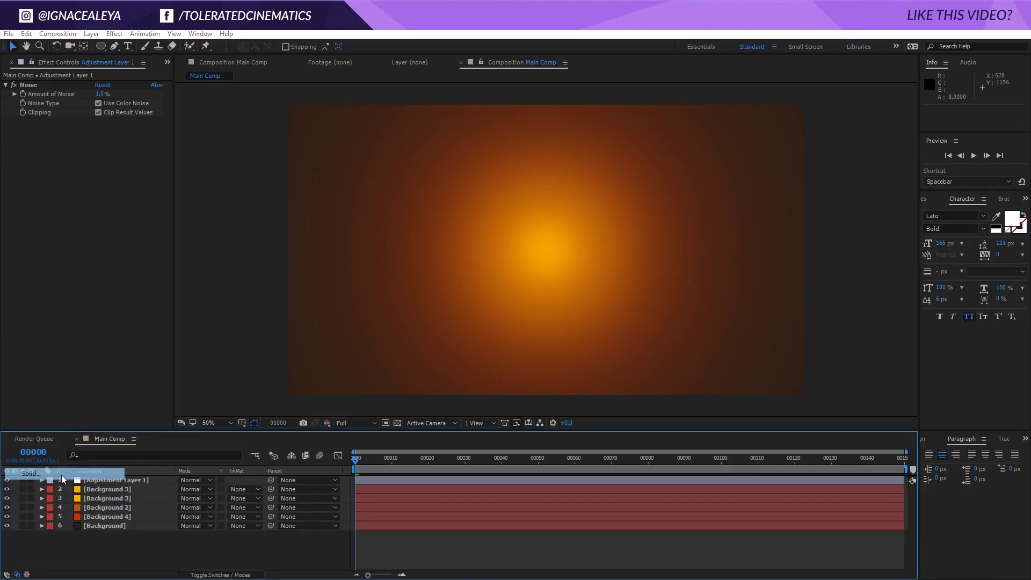
type("Fractal Noise")
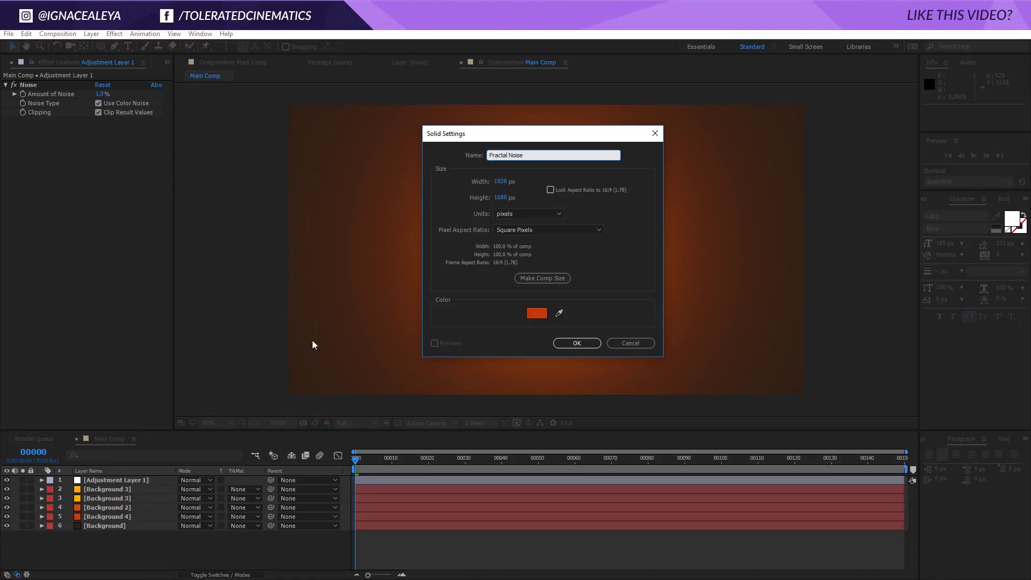
key("Return")
left_click_drag(128, 480, 138, 494)
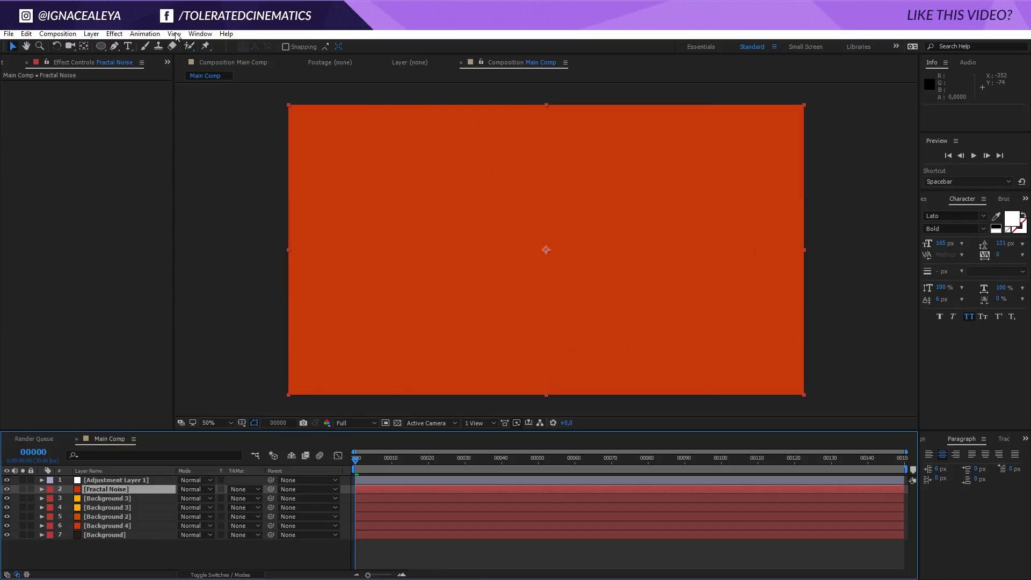
Apply the Fractal Noise effect to the Fractal Noise solid and set its fractal type to Dynamic Progressive.
left_click(114, 34)
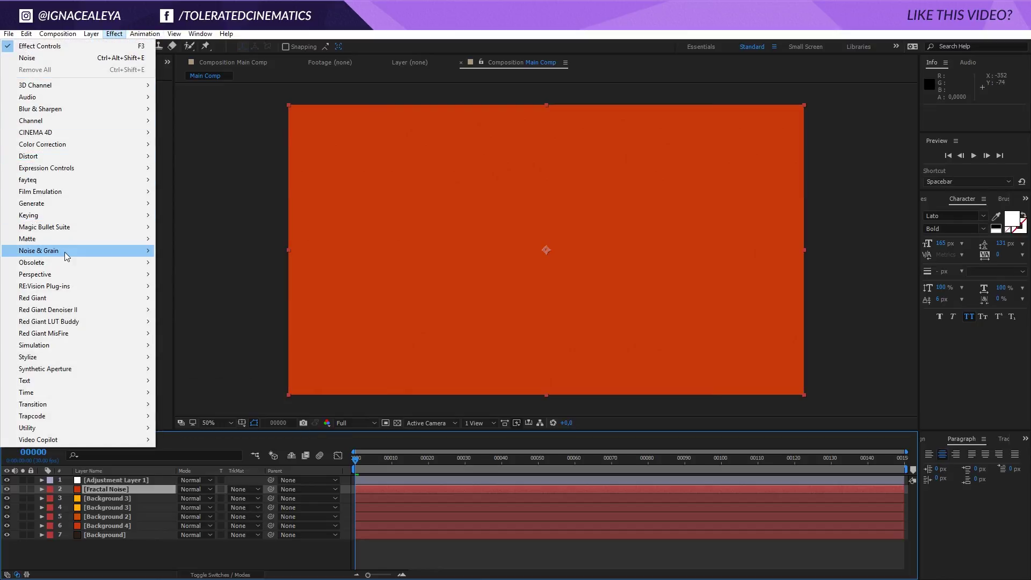
mouse_move(137, 252)
left_click(193, 274)
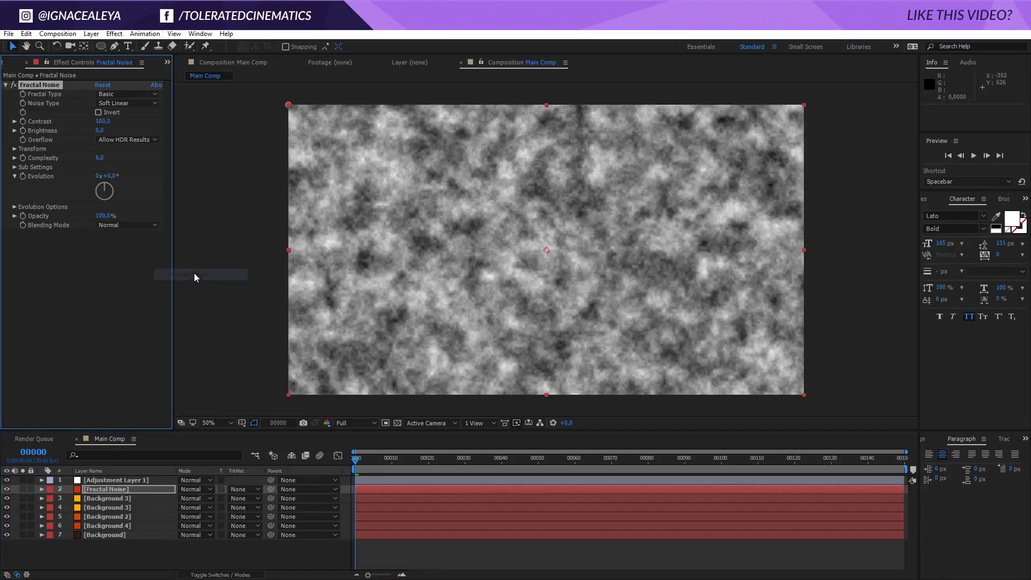
left_click(127, 94)
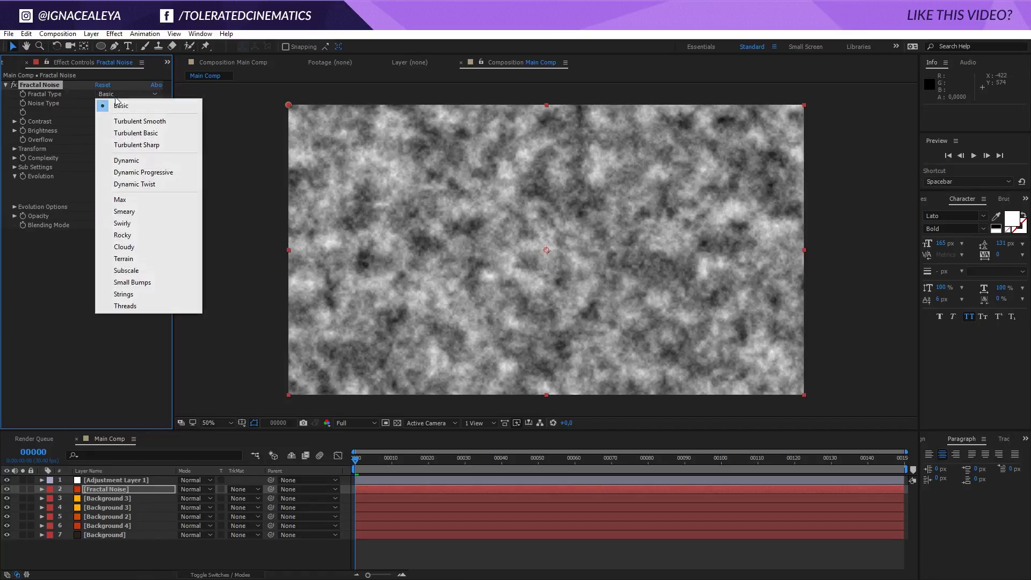
left_click(153, 173)
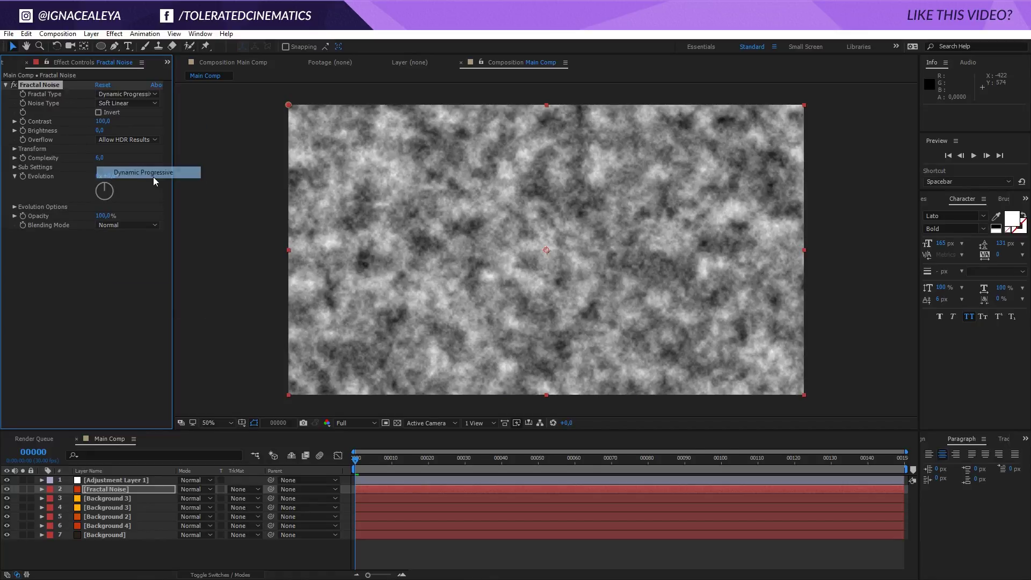
Set the fractal noise scale to 170 and darken the pattern by lowering its brightness.
left_click(15, 149)
left_click(24, 176)
left_click_drag(102, 176, 125, 198)
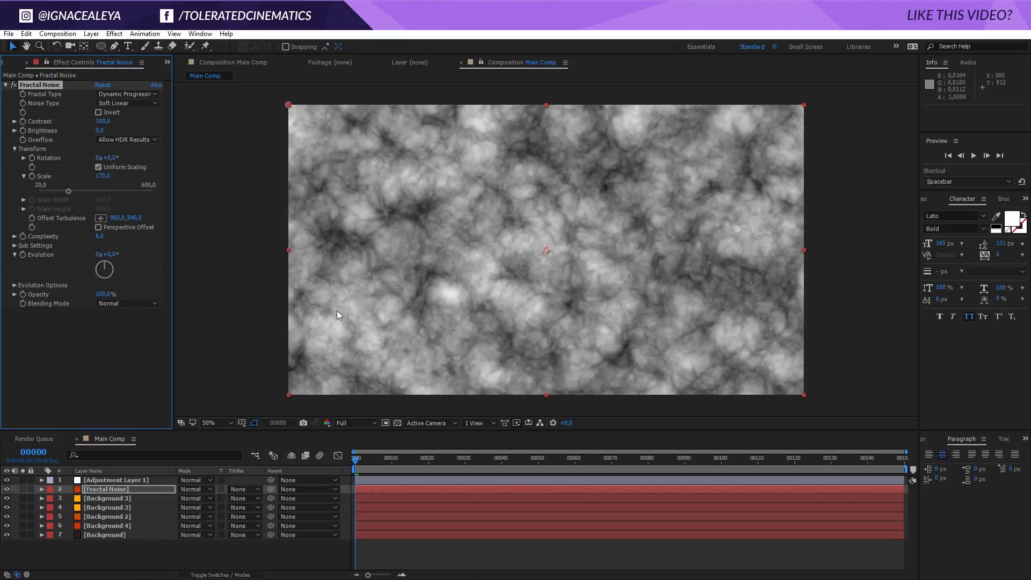
mouse_move(99, 130)
left_mouse_down()
mouse_move(74, 138)
mouse_move(89, 124)
left_mouse_up()
Compare the fractal noise pattern with and without inversion, leaving it not inverted.
left_click(98, 113)
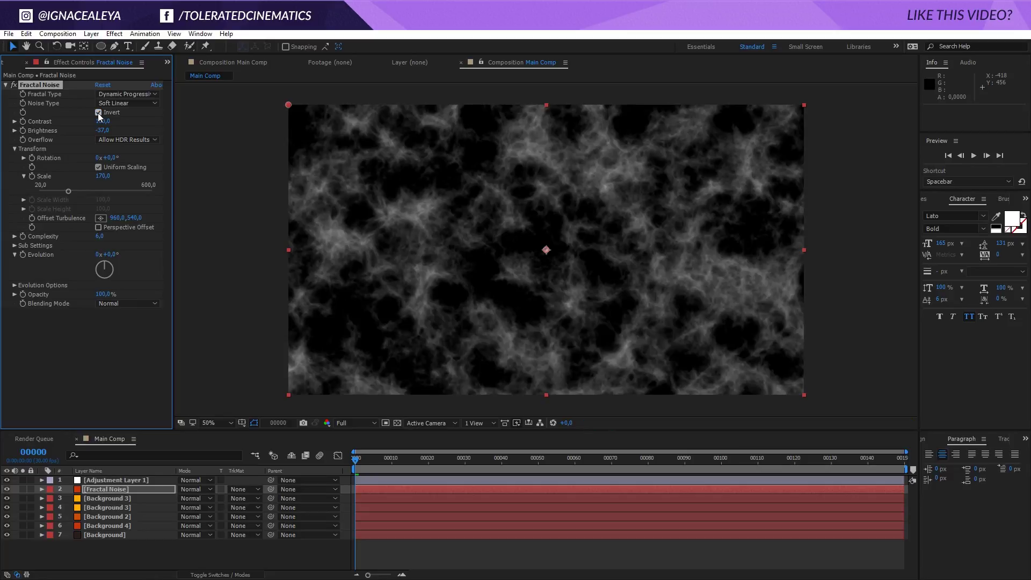
left_click(99, 113)
left_click(98, 113)
left_click(99, 113)
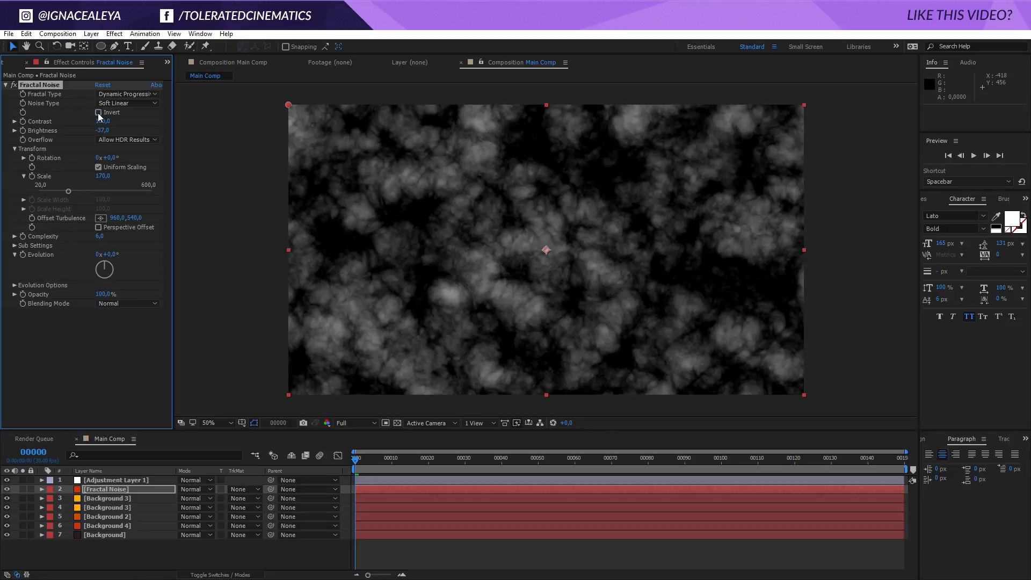
left_click(98, 113)
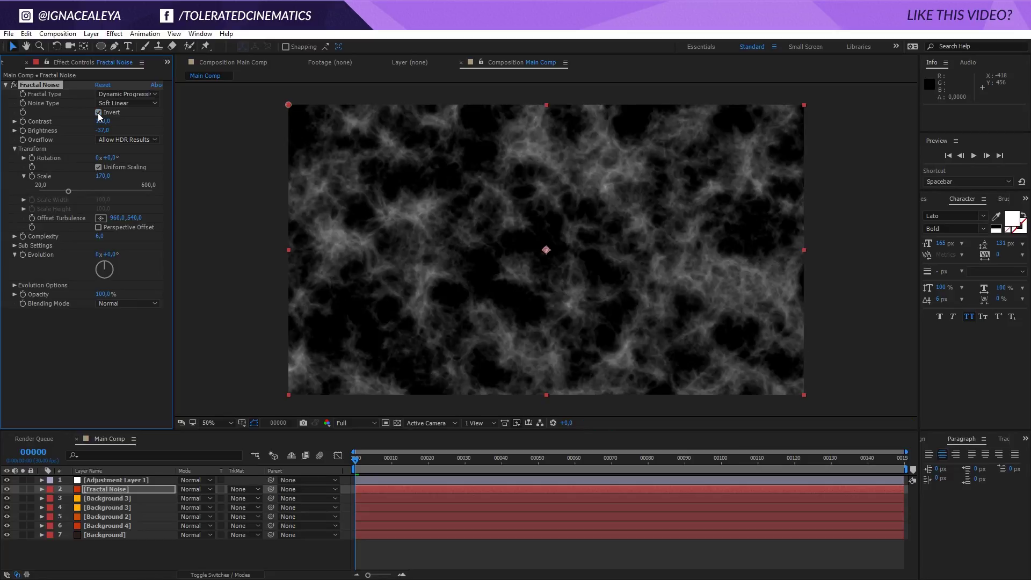
left_click(98, 113)
Set the fractal noise brightness to -55 and the Fractal Noise layer's blending mode to Overlay.
left_click_drag(105, 134, 96, 134)
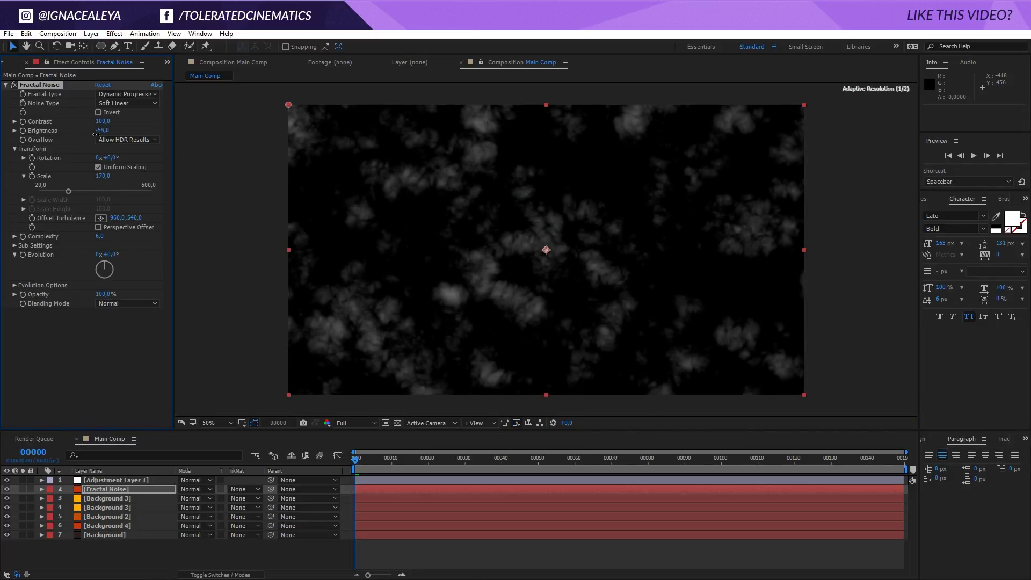
left_click(215, 575)
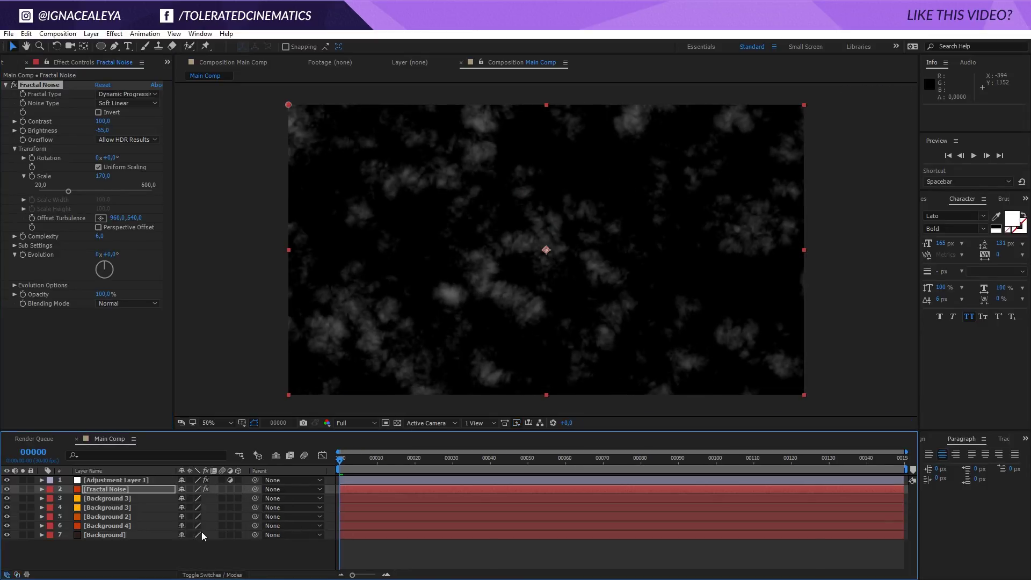
left_click(213, 575)
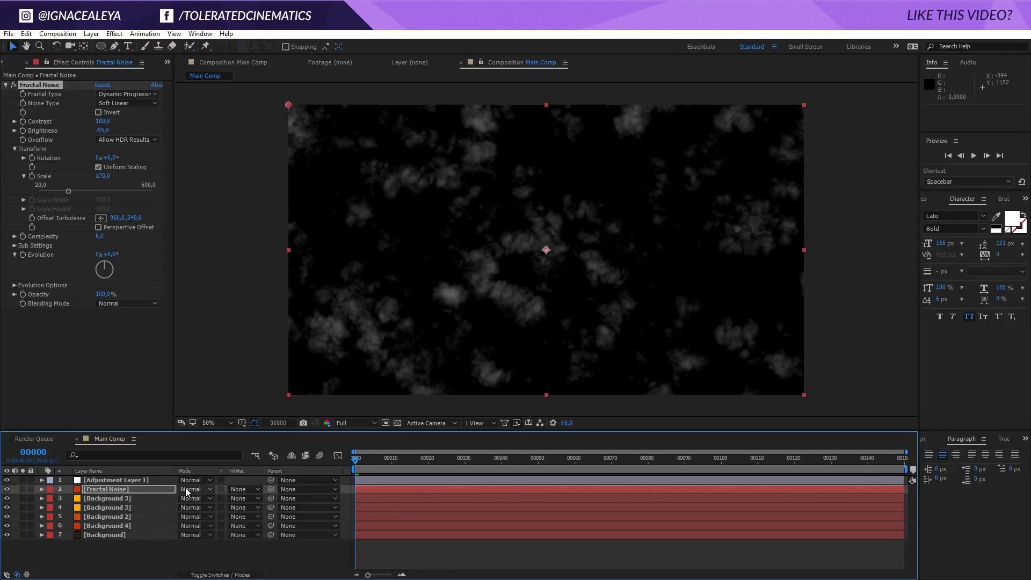
left_click(186, 489)
left_click(250, 309)
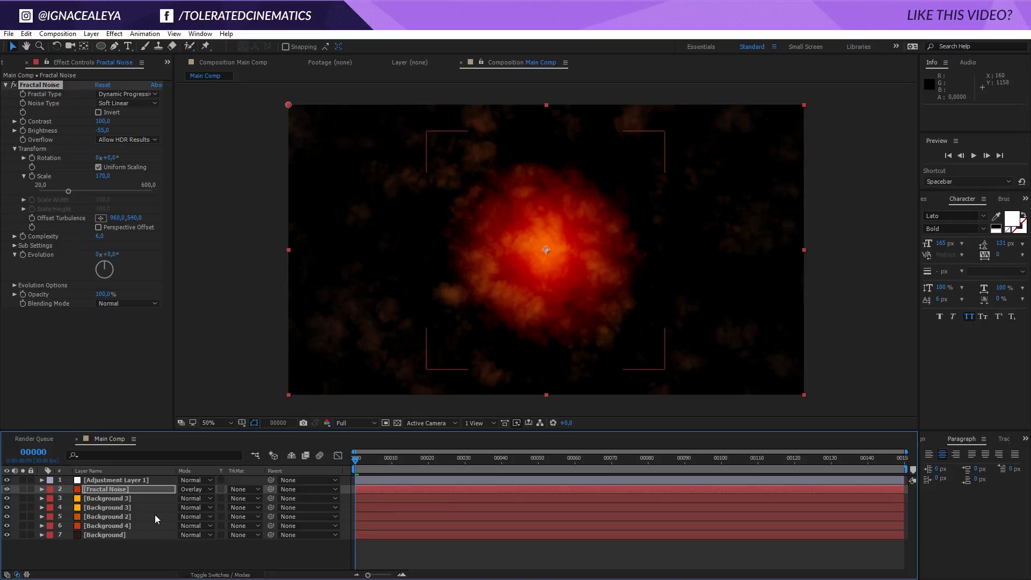
Reduce the Fractal Noise layer's opacity to 10%.
key("t")
left_click_drag(182, 503, 135, 503)
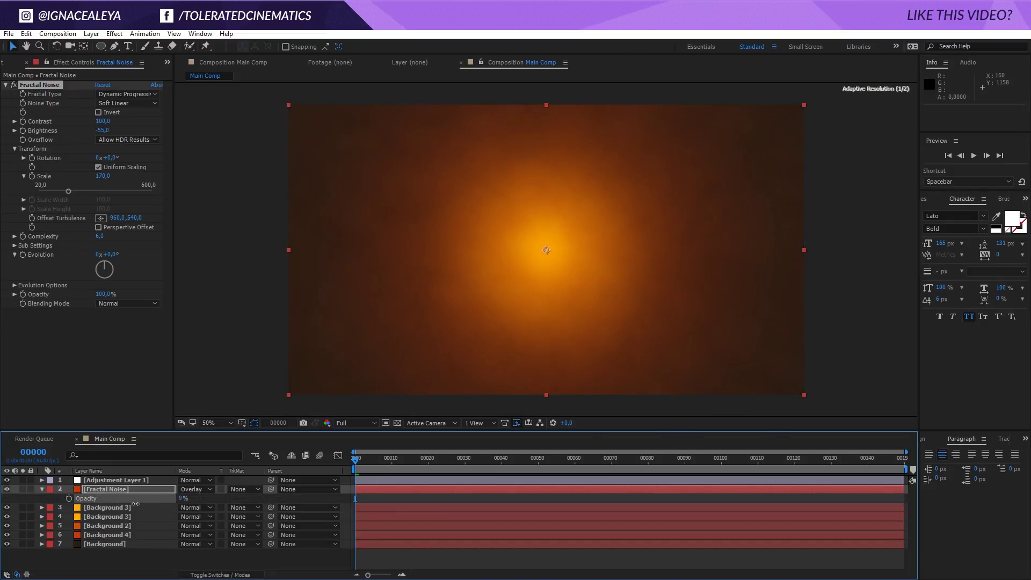
left_click_drag(139, 506, 137, 506)
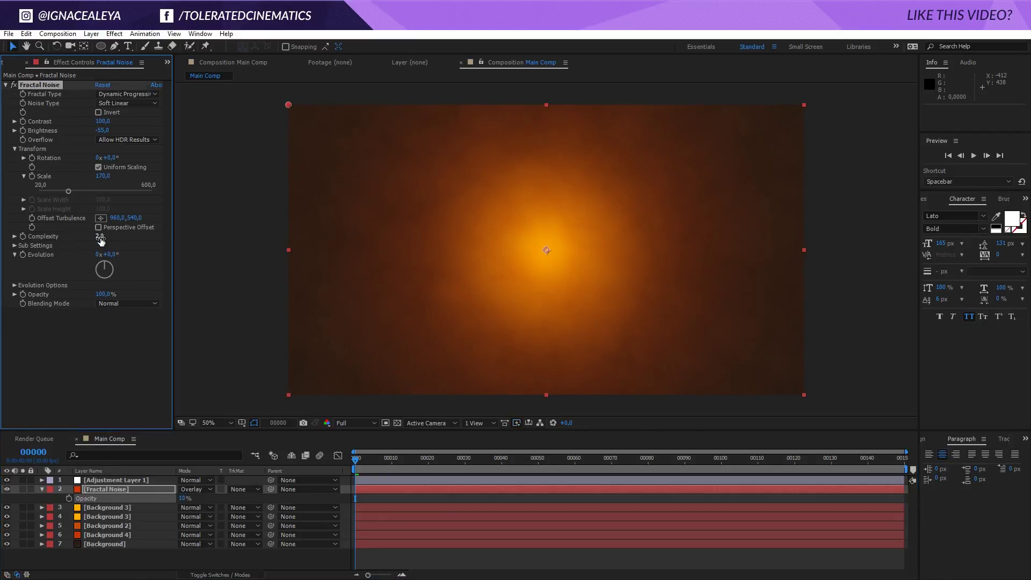
Set the fractal noise complexity to 2 and its scale to 331.
left_click_drag(99, 236, 101, 241)
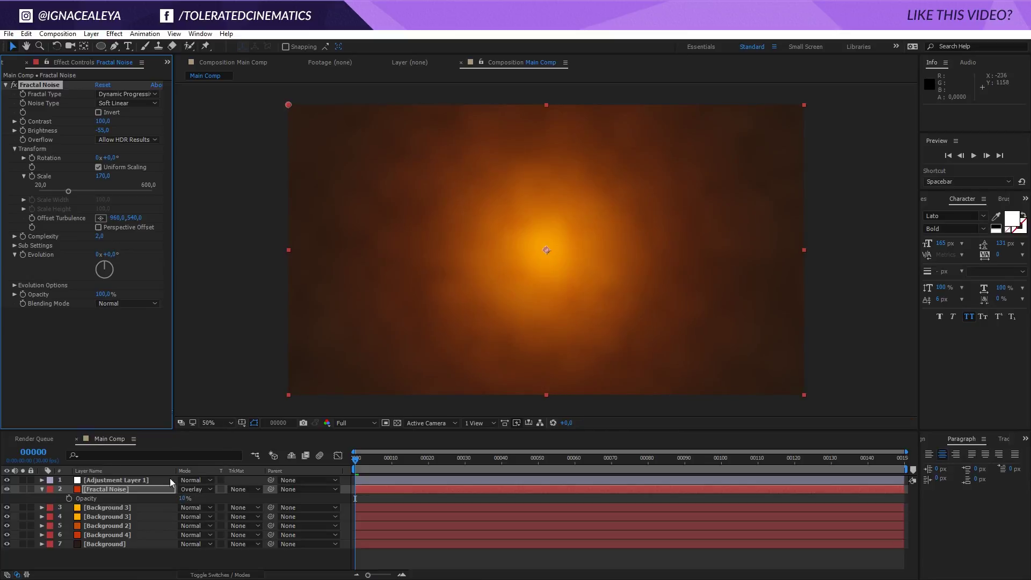
left_click_drag(100, 178, 255, 178)
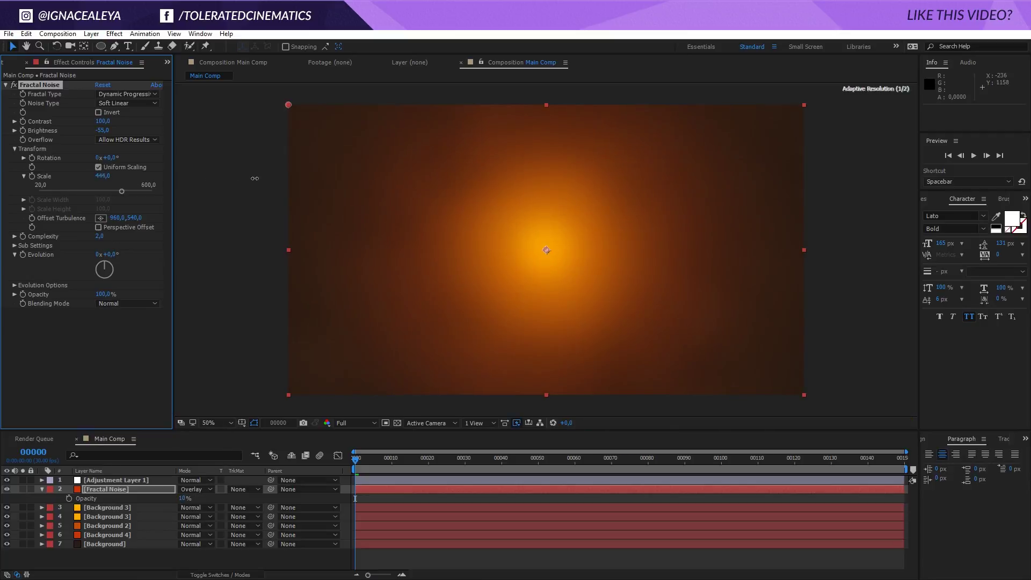
left_click_drag(102, 177, 45, 185)
Try different contrast and layer opacity values for the fractal noise, settling on contrast 63 and opacity 10%.
left_click_drag(102, 122, 119, 134)
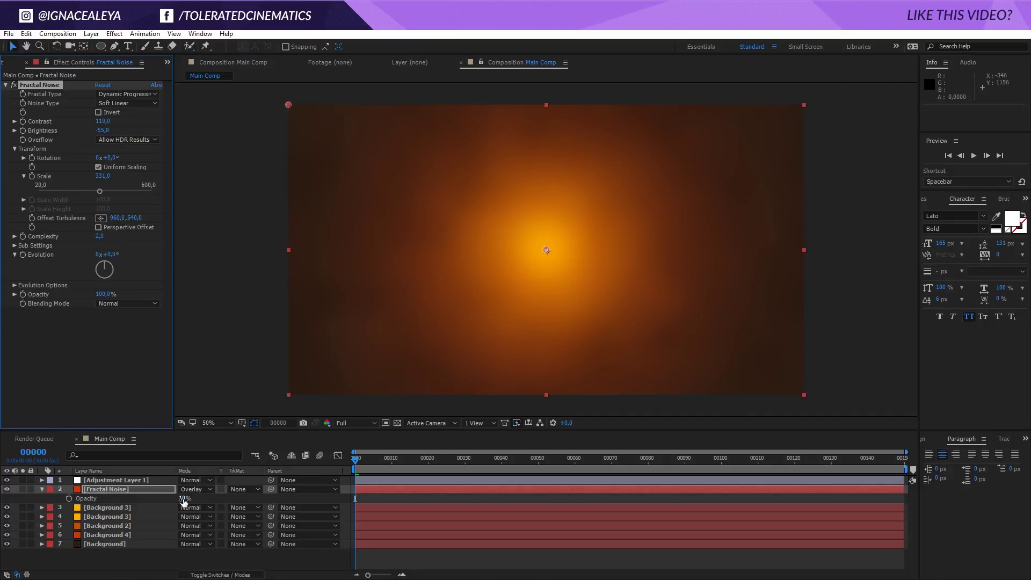
left_click_drag(182, 498, 188, 499)
left_click_drag(102, 122, 79, 131)
left_click(394, 470)
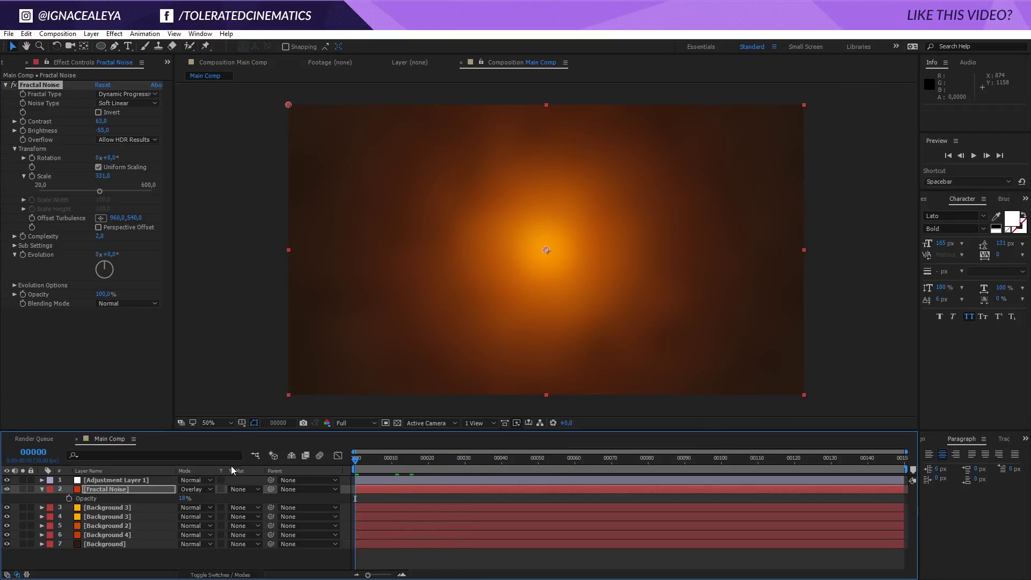
left_click_drag(182, 498, 178, 499)
left_click(243, 502)
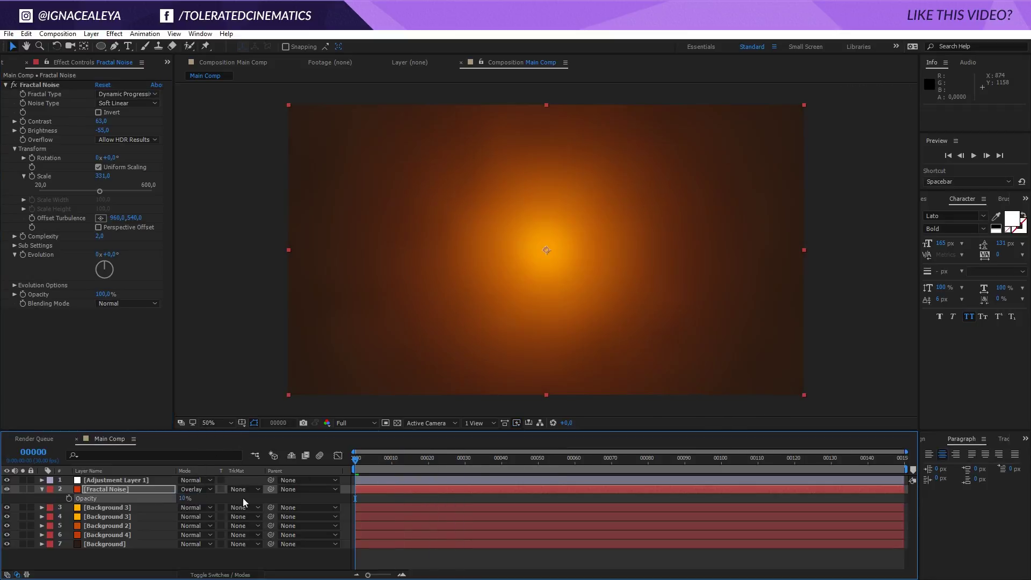
left_click(423, 495)
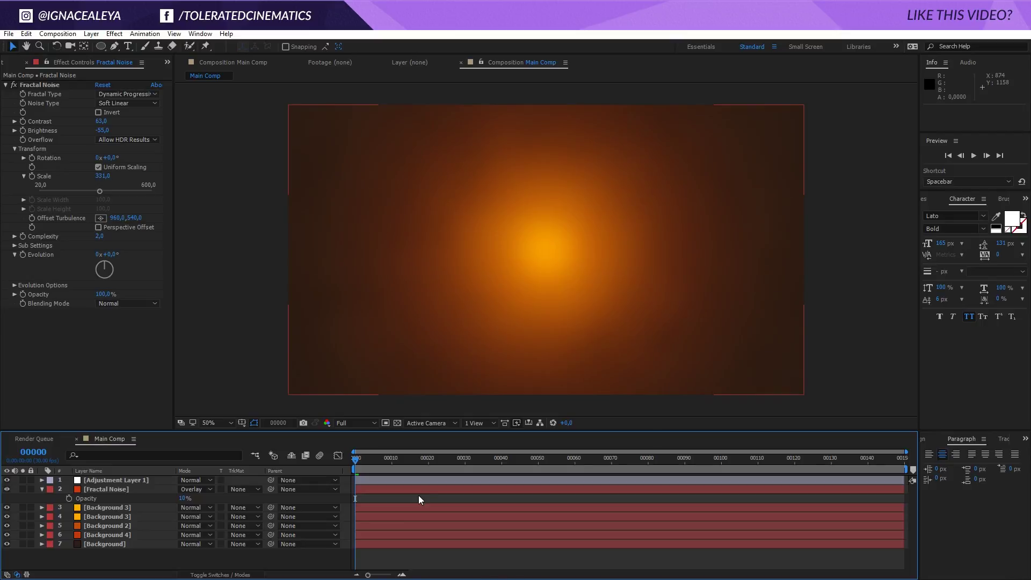
left_click(169, 486)
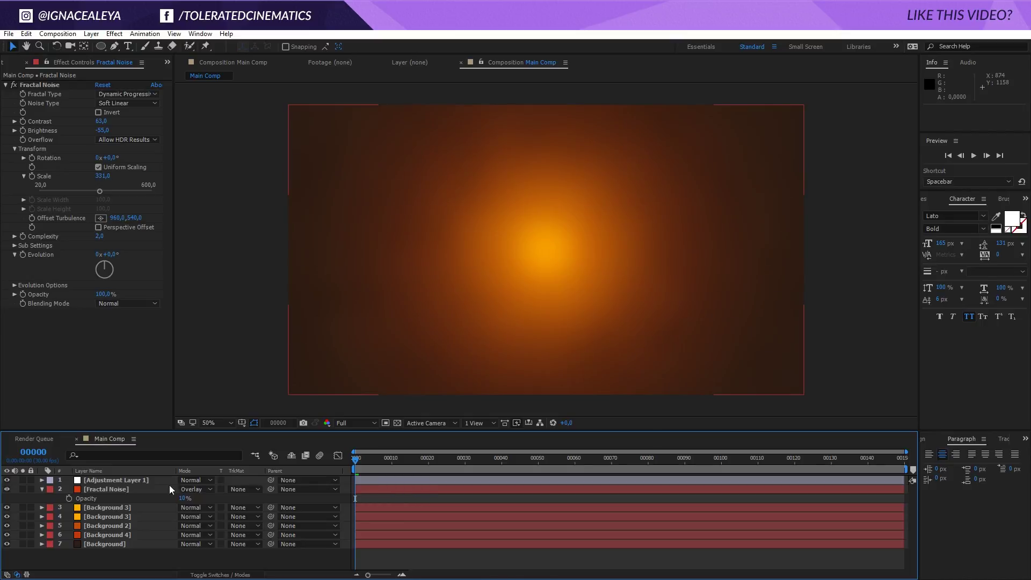
Duplicate the Fractal Noise layer and set the fractal noise scale of the upper copy to 195.
left_click(118, 489)
key("ctrl+d")
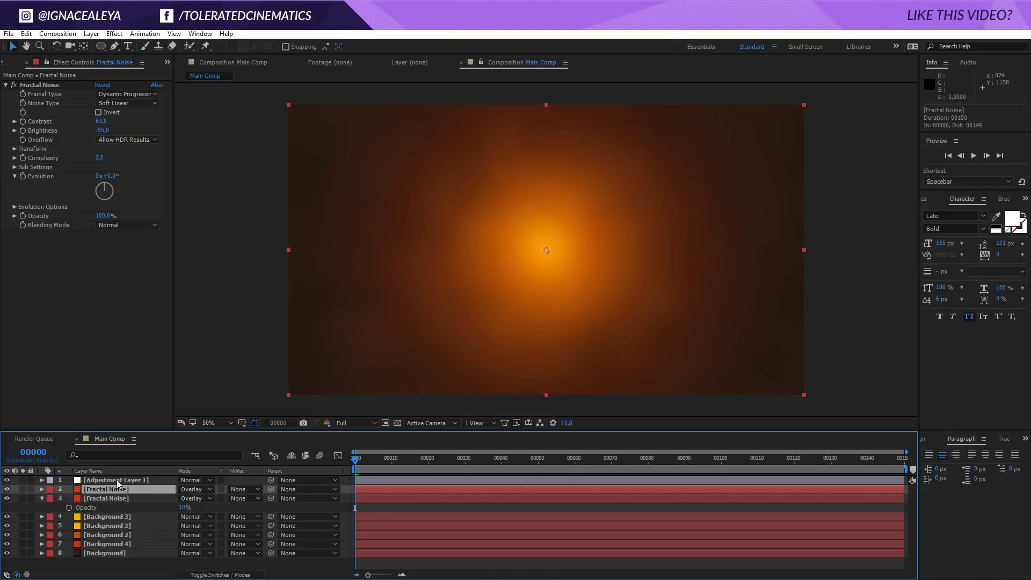
left_click(14, 149)
left_click(24, 176)
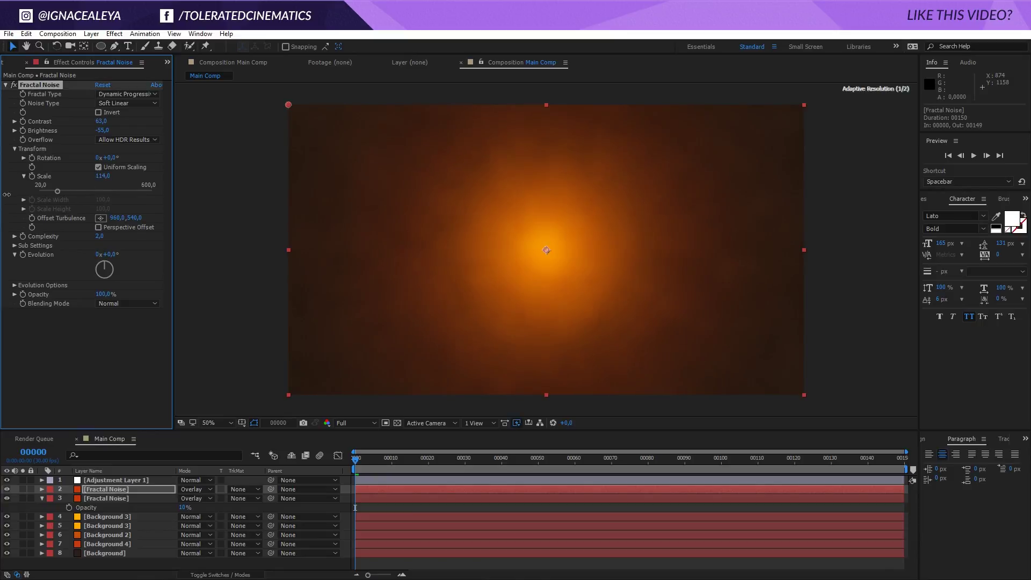
left_click(57, 191)
left_click_drag(102, 177, 148, 175)
left_click(42, 498)
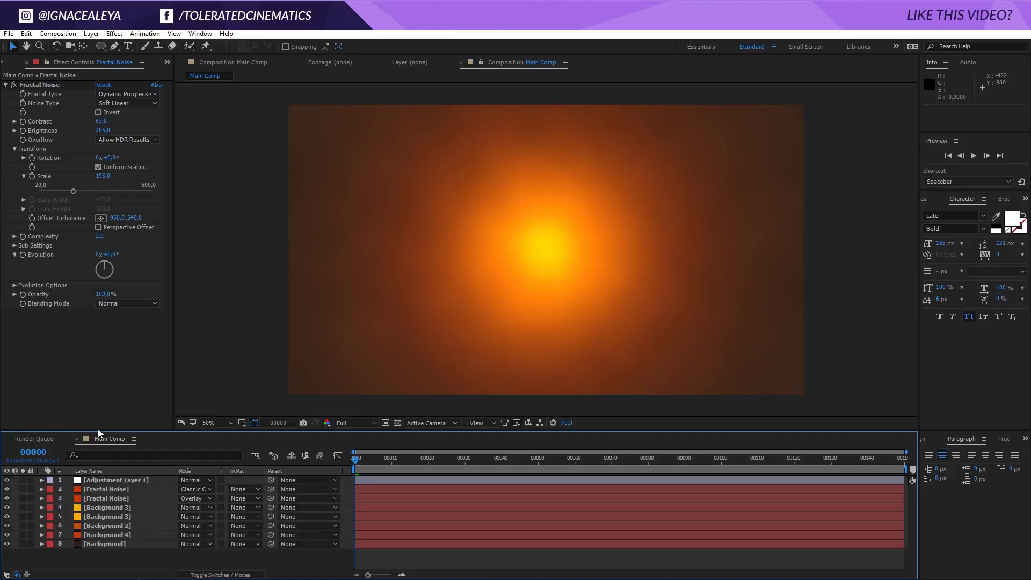
Add a new adjustment layer above all other layers and rename it Vignette.
left_click(146, 480)
left_click(113, 553)
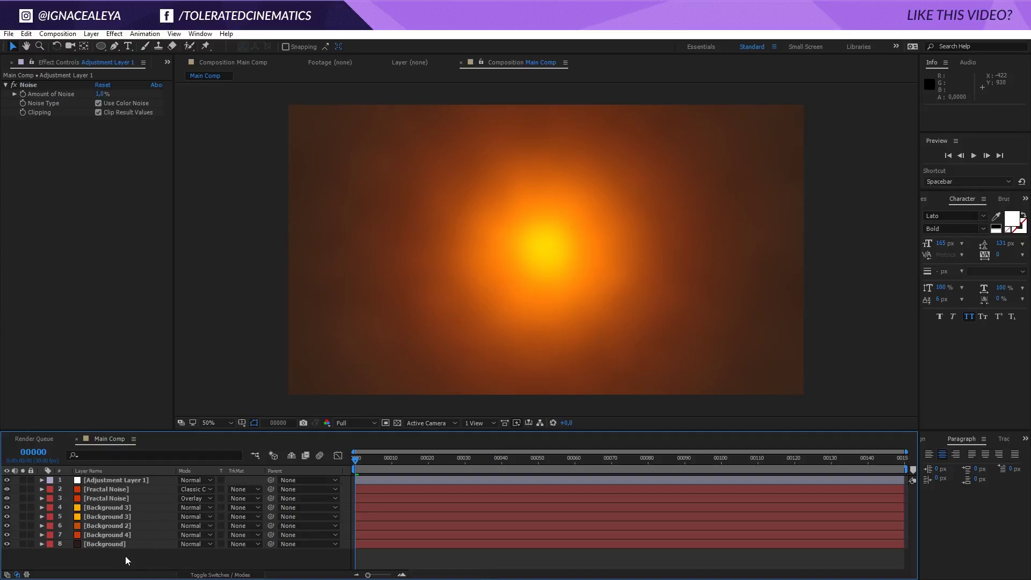
right_click(125, 556)
mouse_move(156, 453)
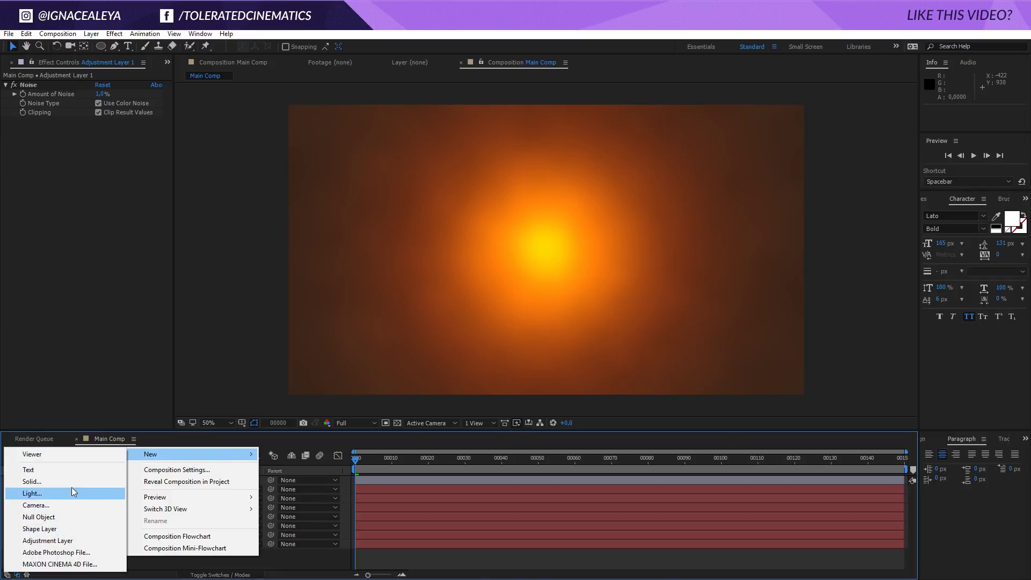
left_click(59, 540)
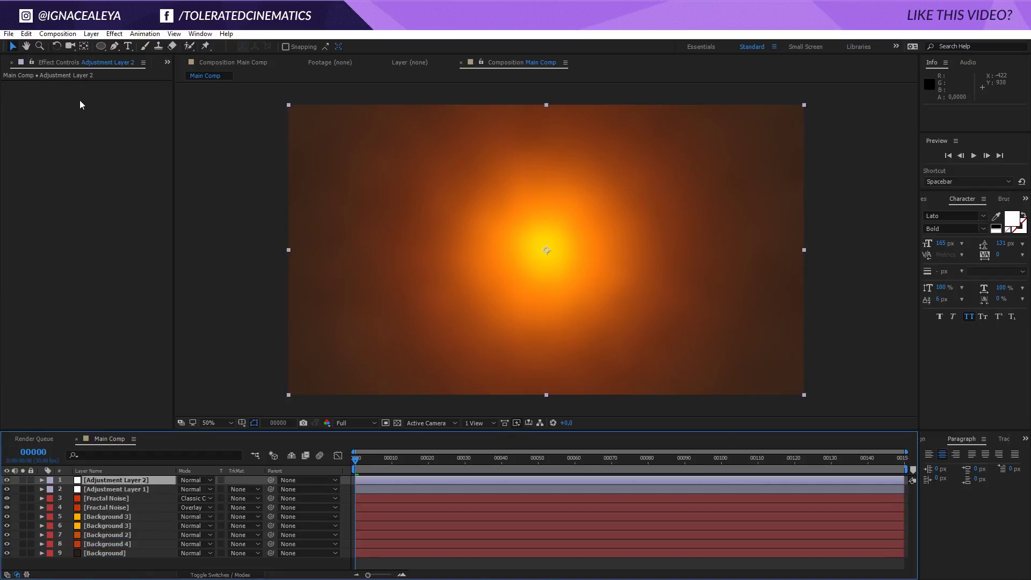
key("Return")
type("Vi")
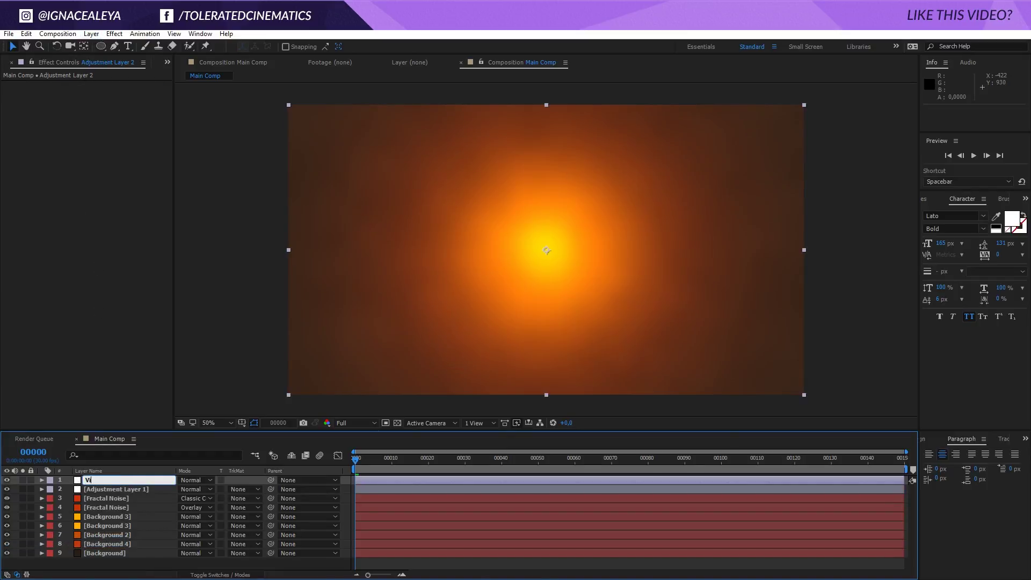
type("gnette")
key("Return")
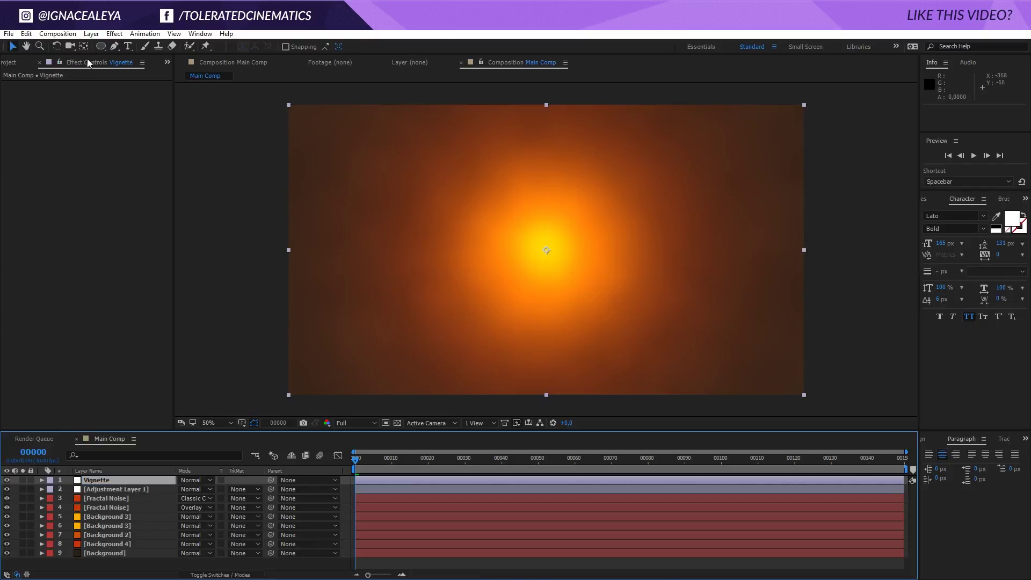
Draw an elliptical mask about 1840 x 1000 px on the Vignette layer and set its mode to Subtract.
left_click(101, 46)
left_click_drag(297, 114, 790, 380)
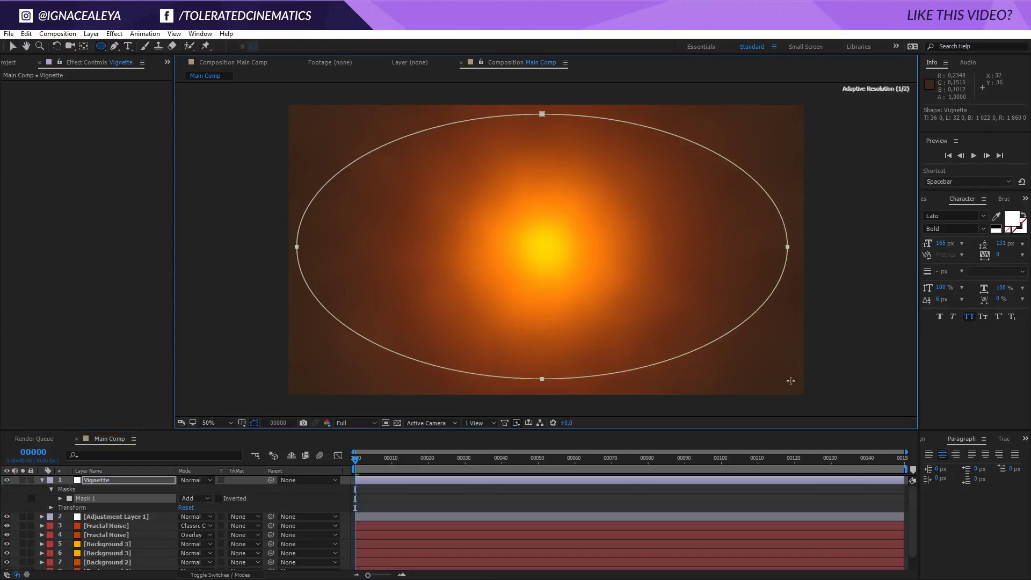
left_click(198, 499)
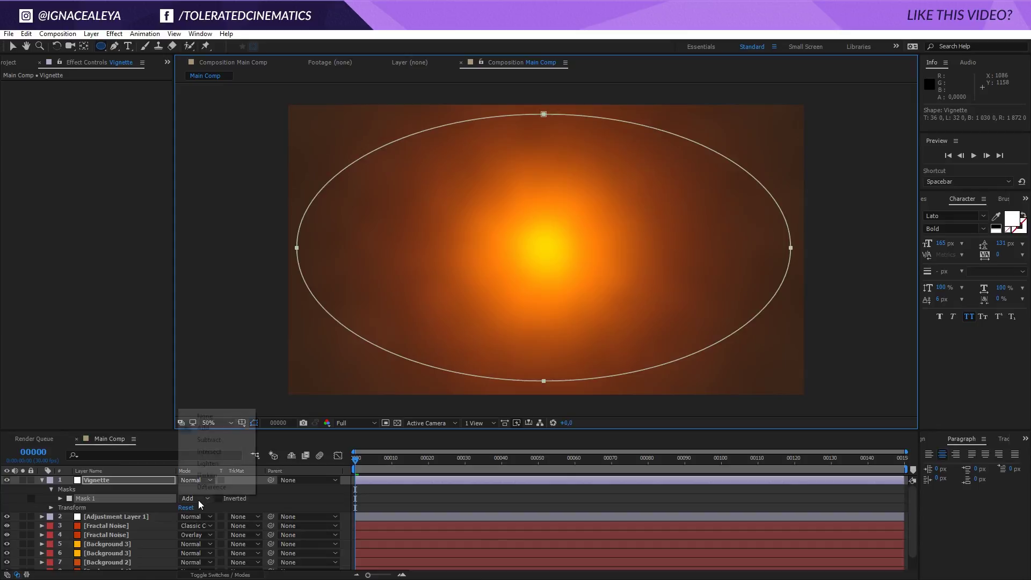
left_click(208, 441)
Apply the Curves effect to the Vignette layer and pull the middle of the RGB curve down to darken the edges.
left_click(111, 35)
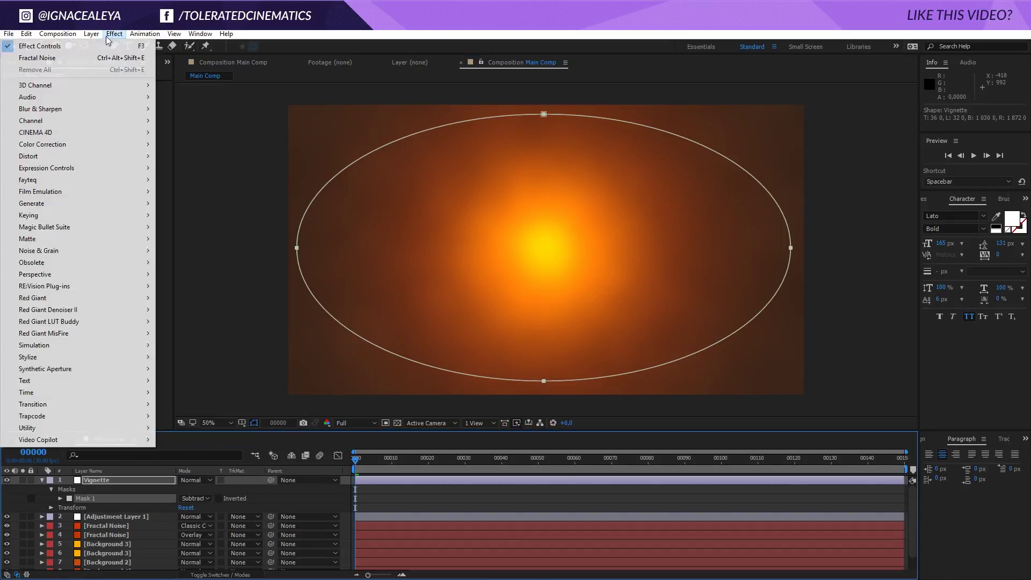
mouse_move(43, 144)
left_click(180, 358)
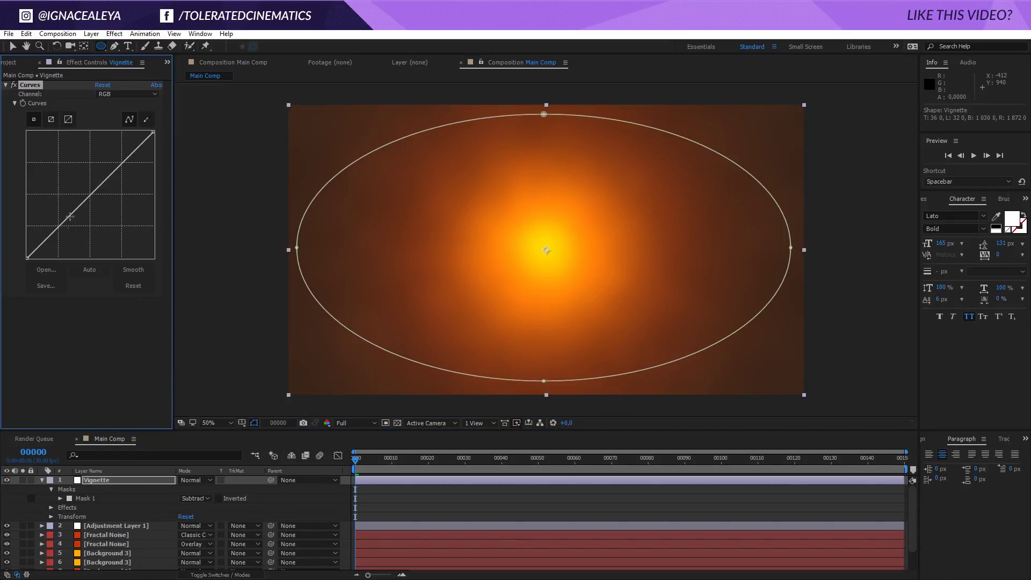
key("v")
left_click_drag(70, 216, 87, 218)
Set the Vignette mask's feather to about 439 pixels.
key("f")
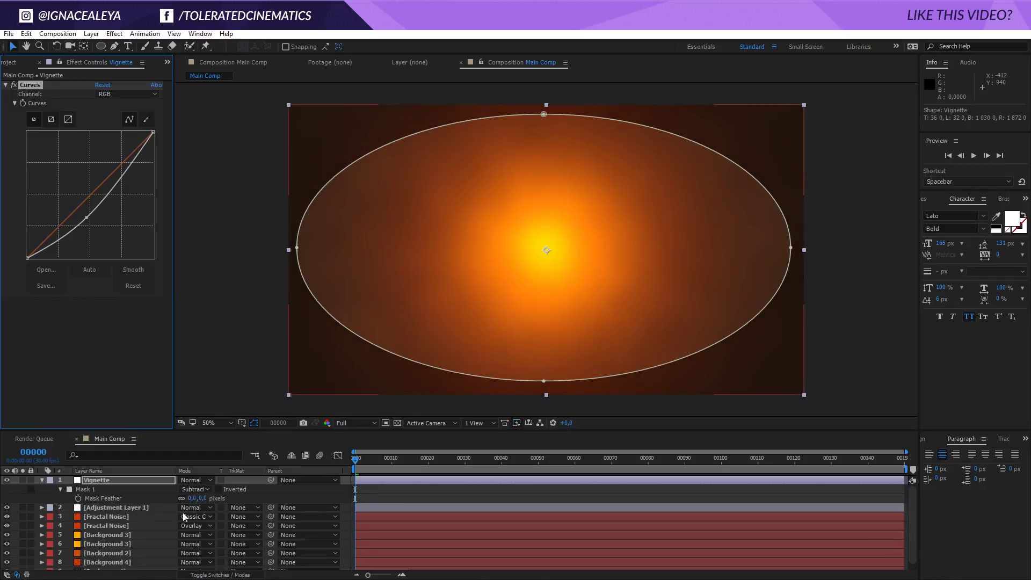
left_click_drag(197, 499, 444, 496)
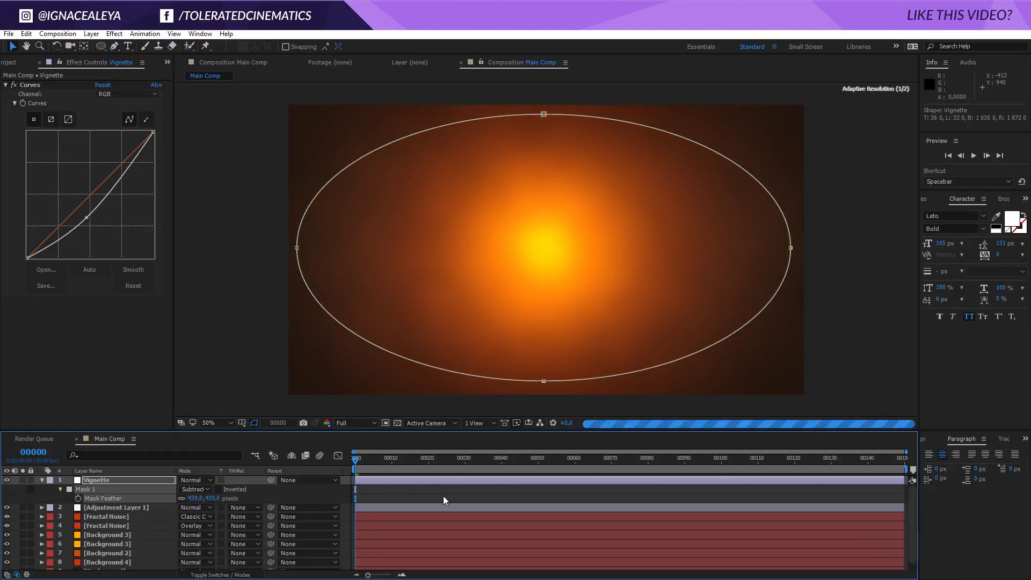
Compare the composition with and without the Vignette layer, and increase its mask feather to about 694 pixels.
left_click(443, 497)
left_click(7, 481)
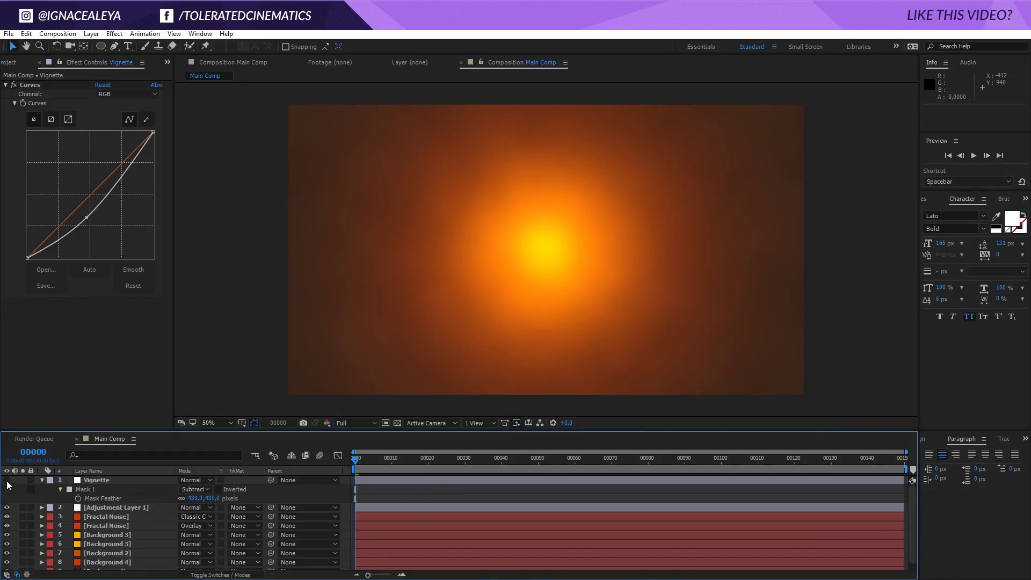
left_click(7, 480)
left_click(211, 498)
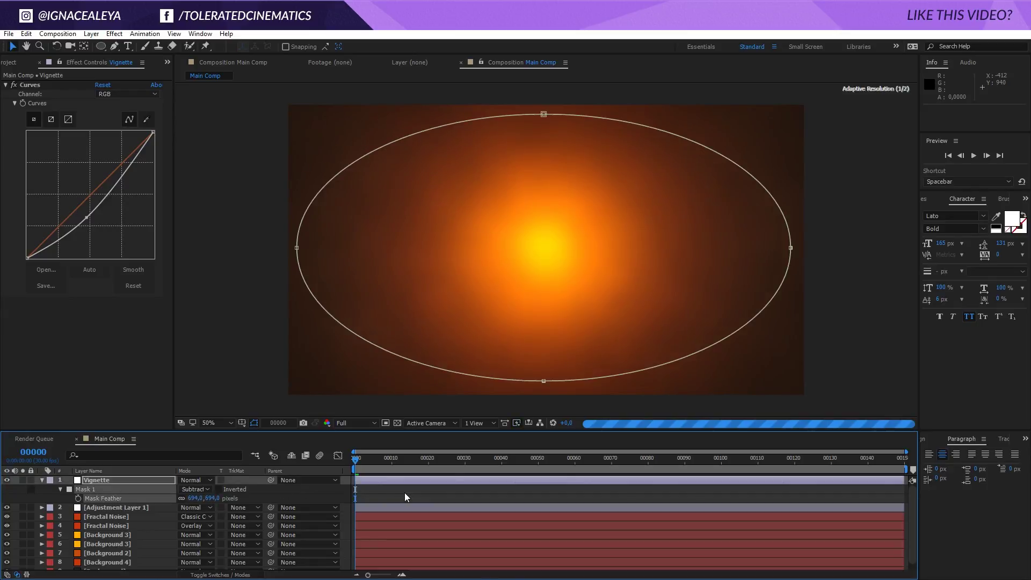
left_click(405, 492)
left_click(376, 480)
key("u")
left_click(349, 487)
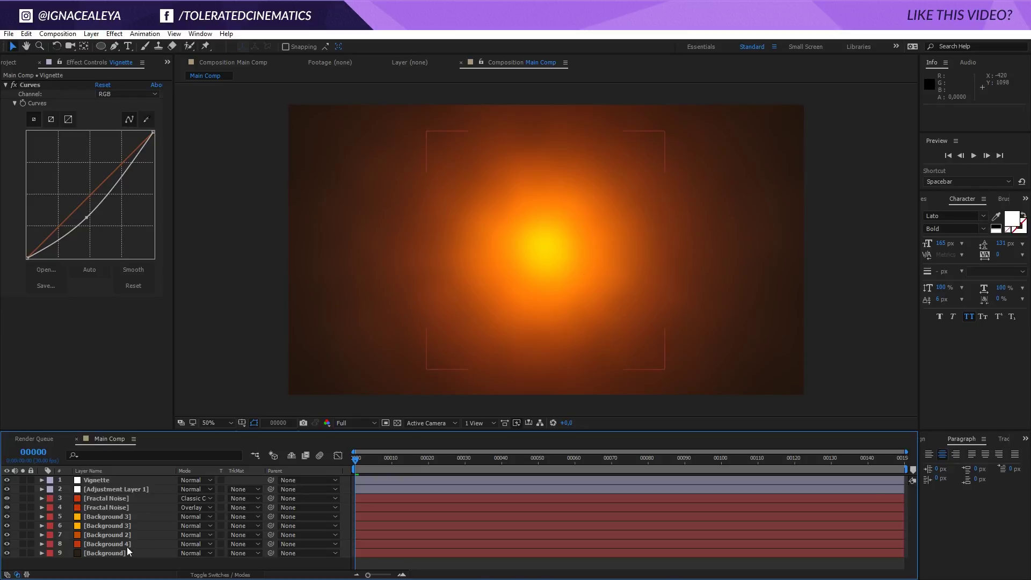
Pre-compose all the layers of Main Comp into a new composition named Background, moving all attributes into it.
left_click_drag(117, 562, 137, 443)
left_click(91, 34)
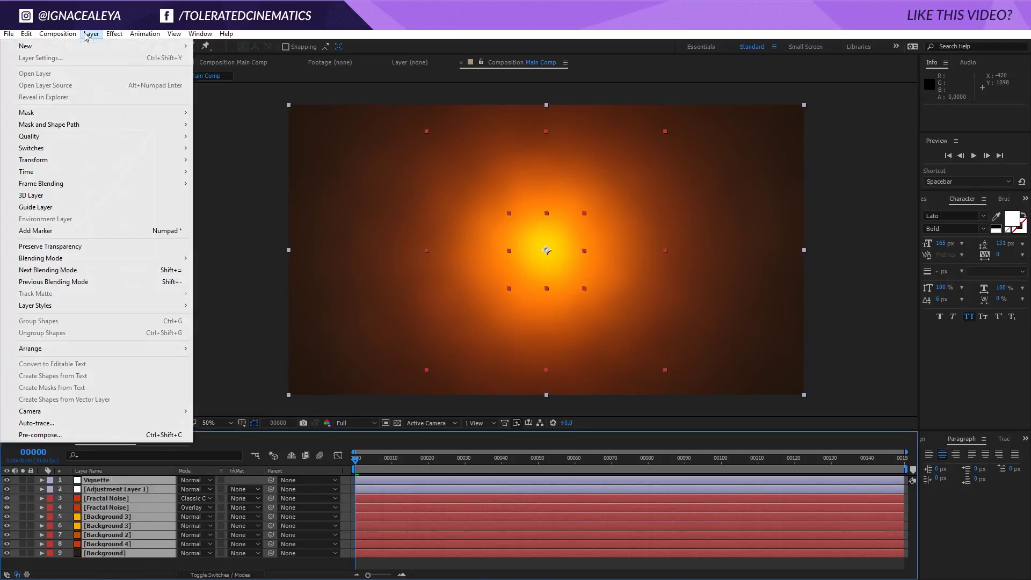
left_click(64, 423)
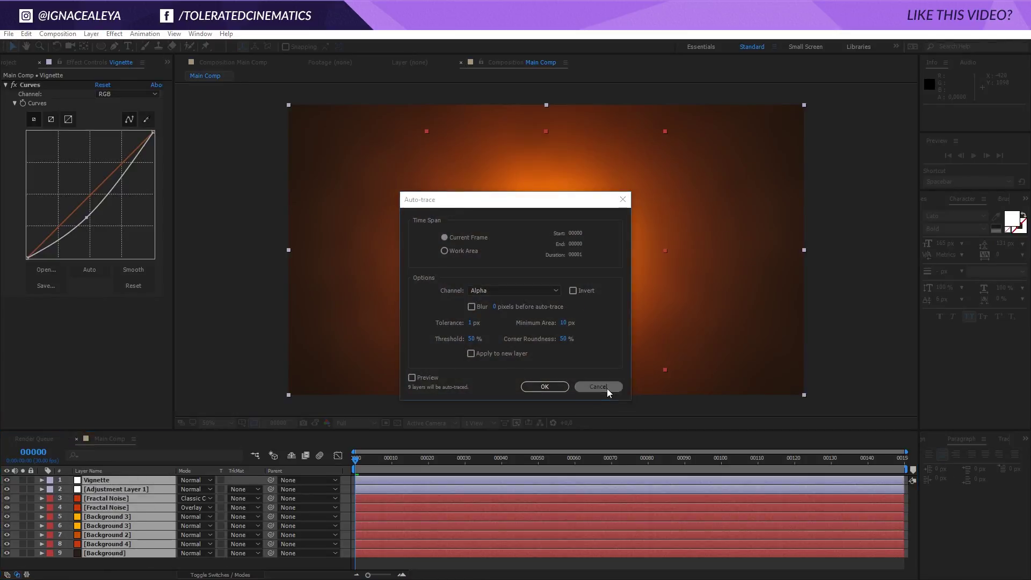
left_click(607, 388)
left_click(93, 35)
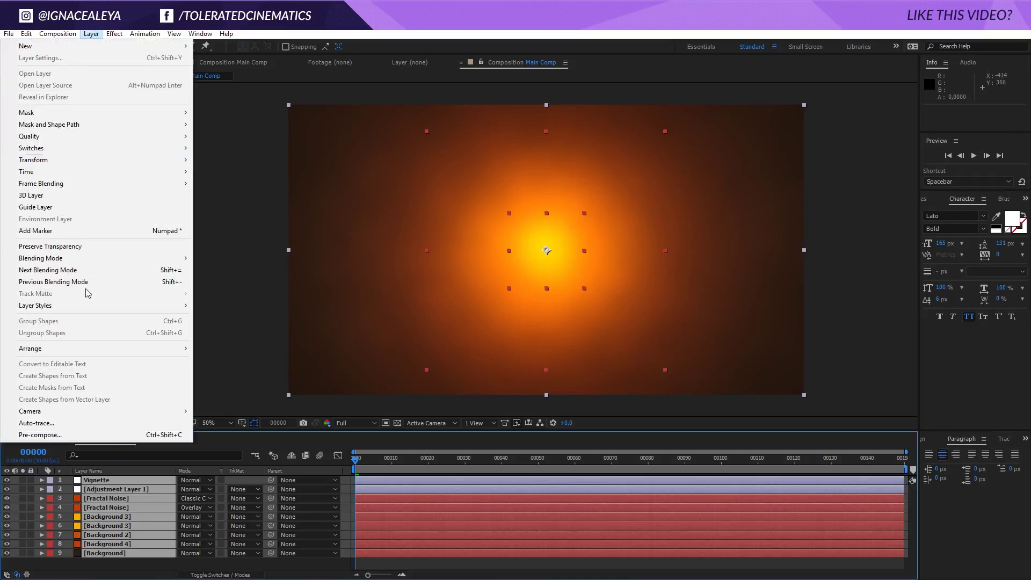
left_click(54, 435)
type("Background")
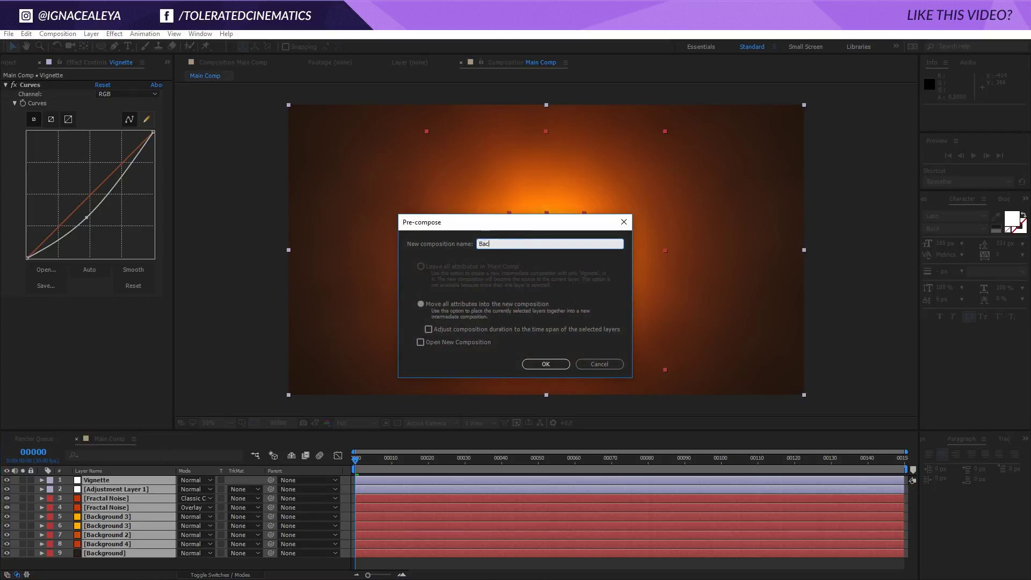
key("Return")
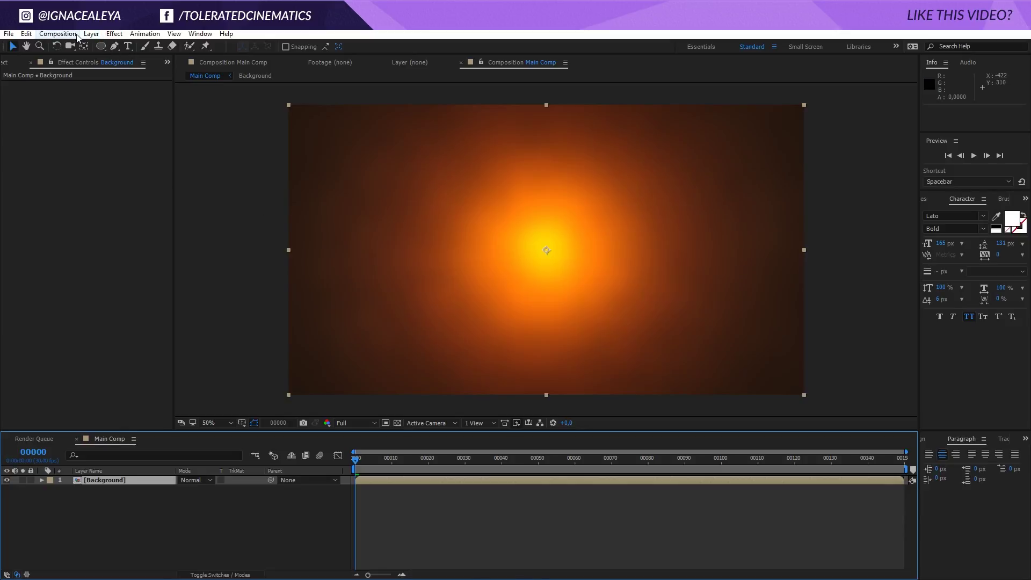
Create a new 1920 x 1080 px composition at 30 fps named Title Sequence.
left_click(57, 33)
left_click(66, 50)
type("Ti")
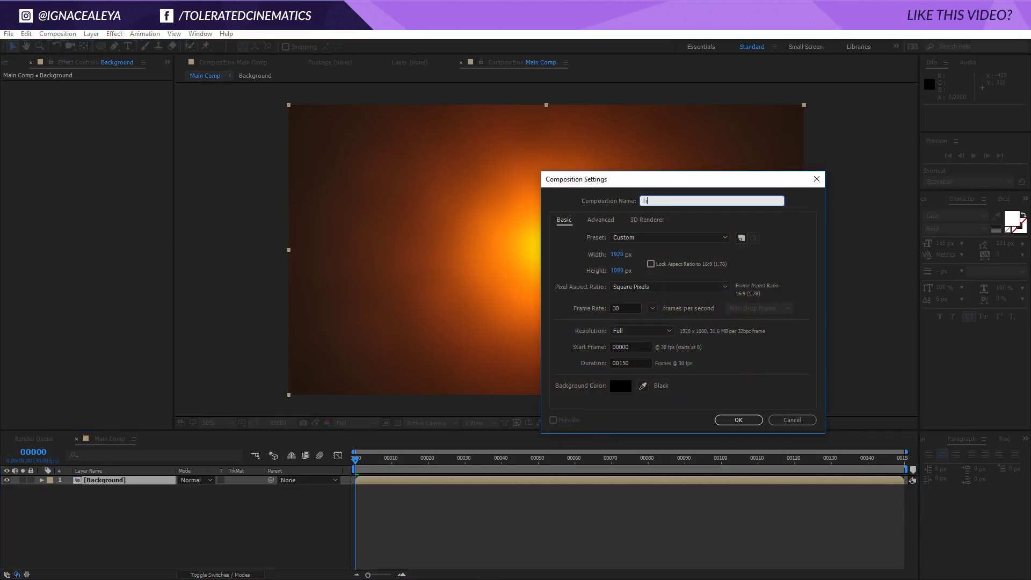
type("tle Sequence")
left_click(726, 421)
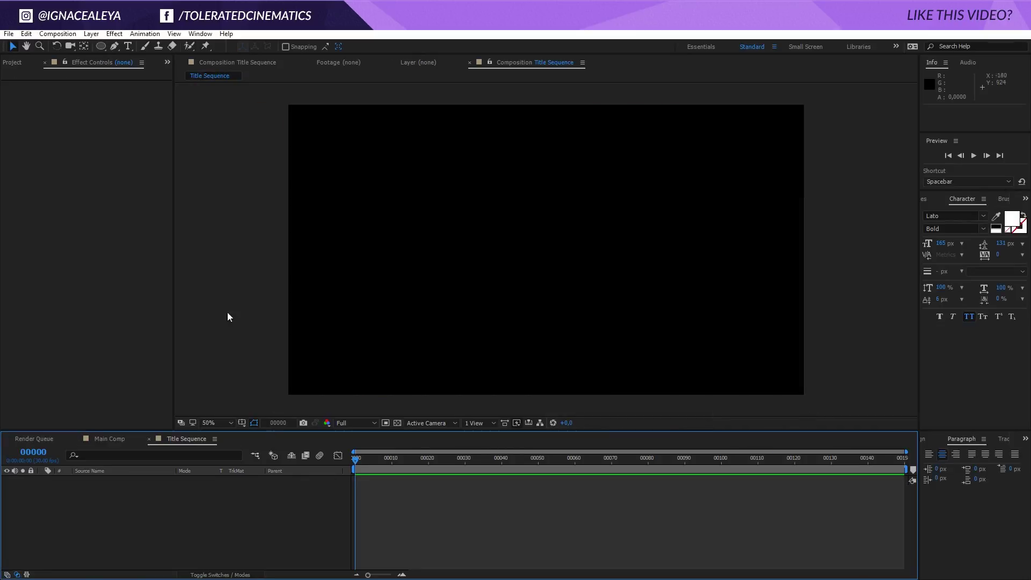
Change the Title Sequence composition's background color to dark gray in its settings.
right_click(179, 501)
left_click(211, 417)
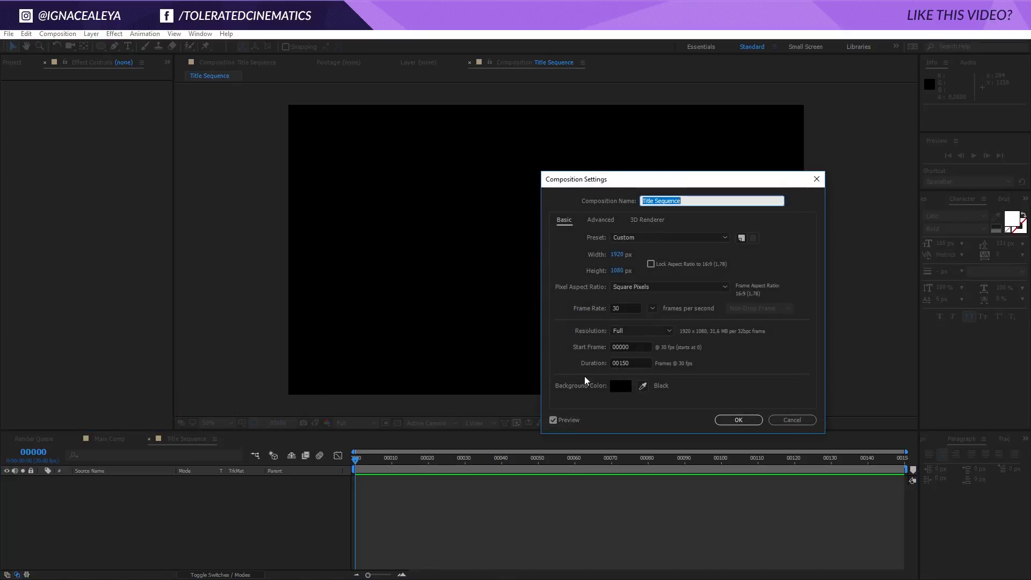
left_click(579, 393)
left_click(615, 394)
left_click_drag(615, 394, 614, 420)
left_click(849, 334)
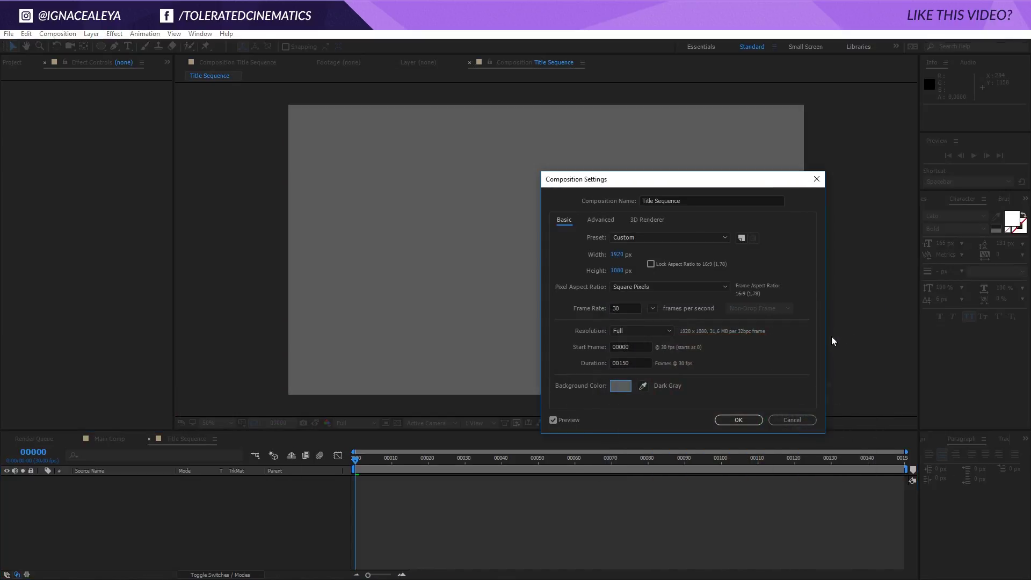
left_click(748, 418)
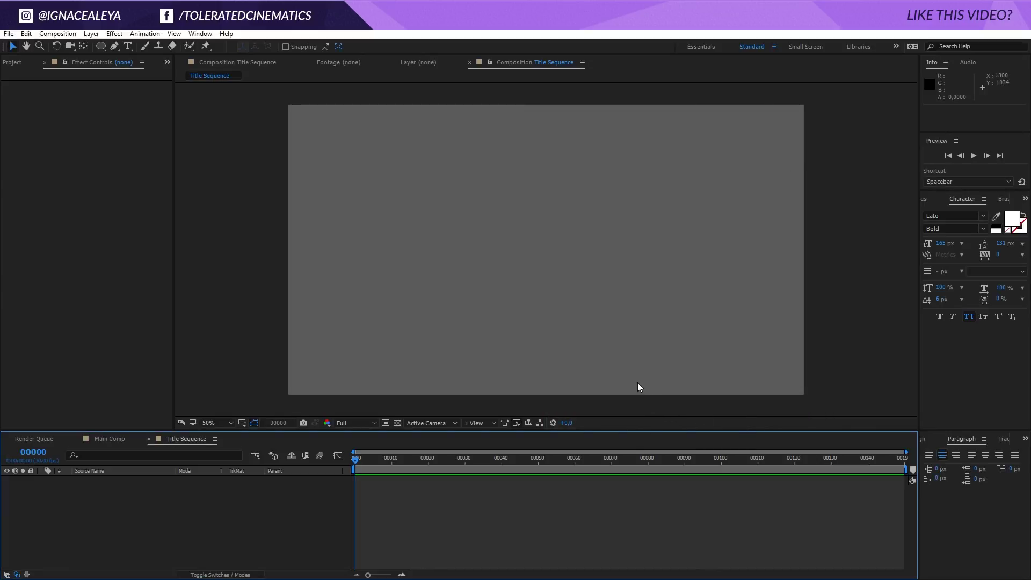
Add a white text layer reading TOLERATED in Lato Bold at 165 px.
left_click(129, 47)
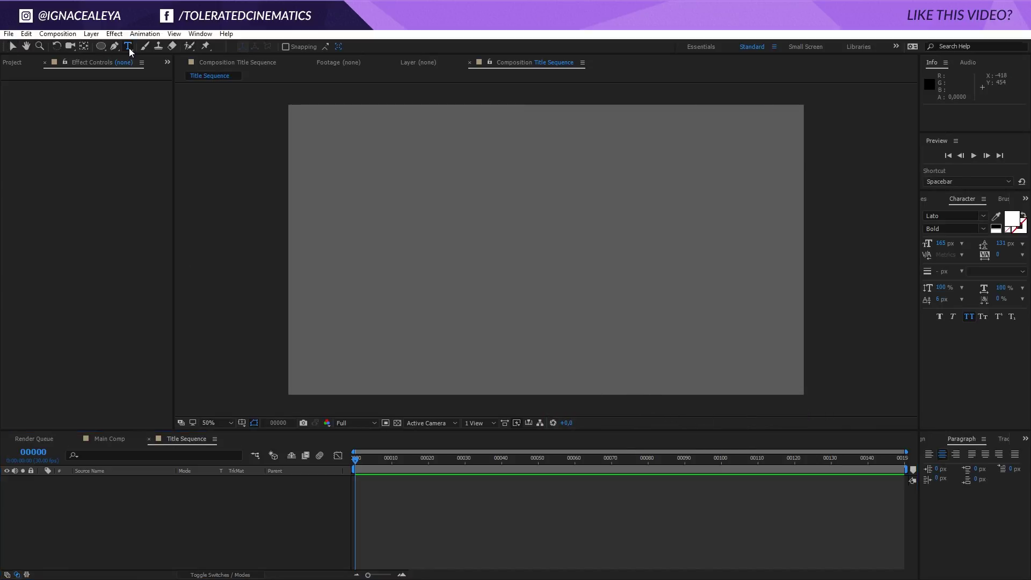
left_click(470, 253)
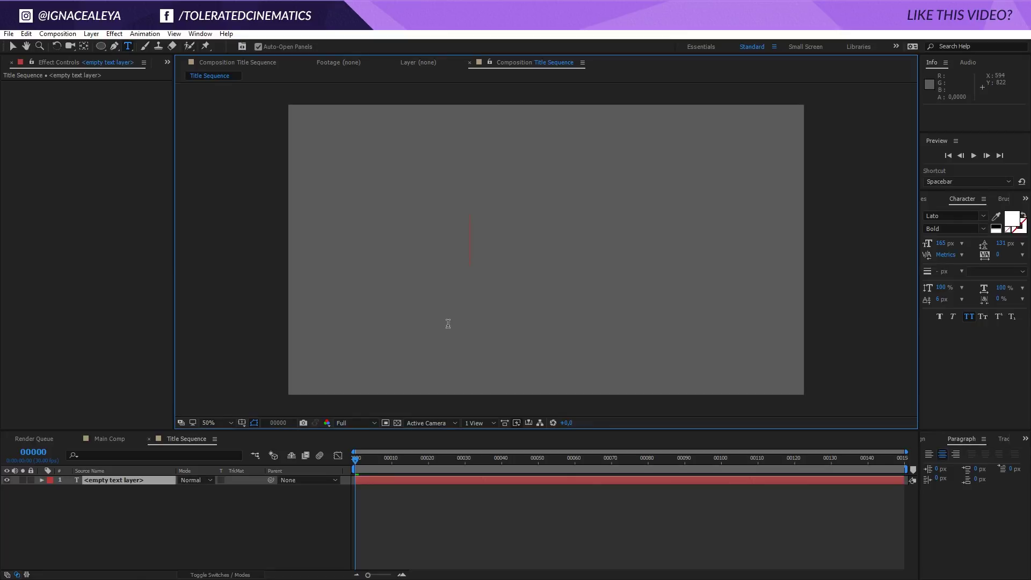
type("TOLERATED")
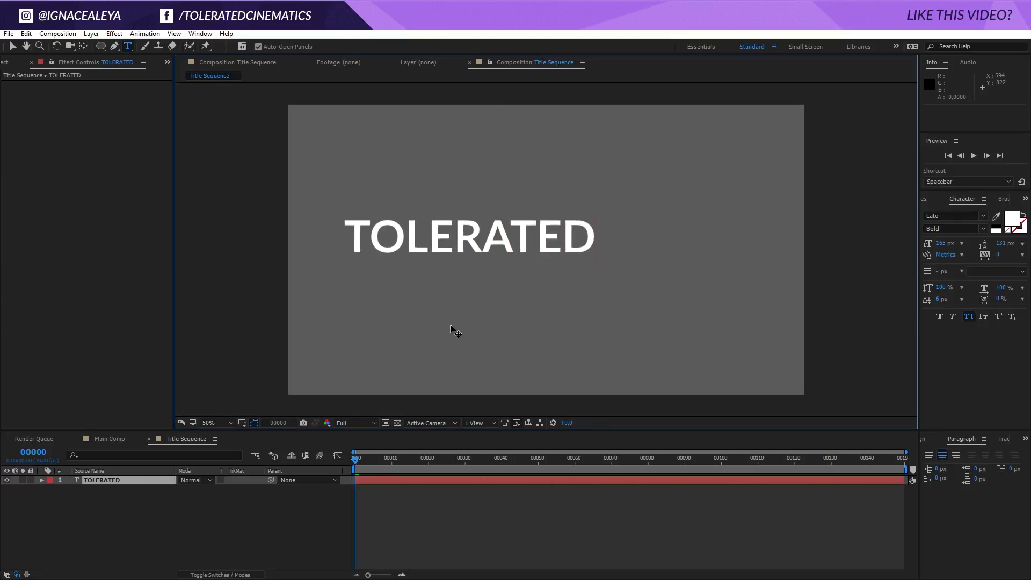
key("ctrl+a")
left_click(951, 215)
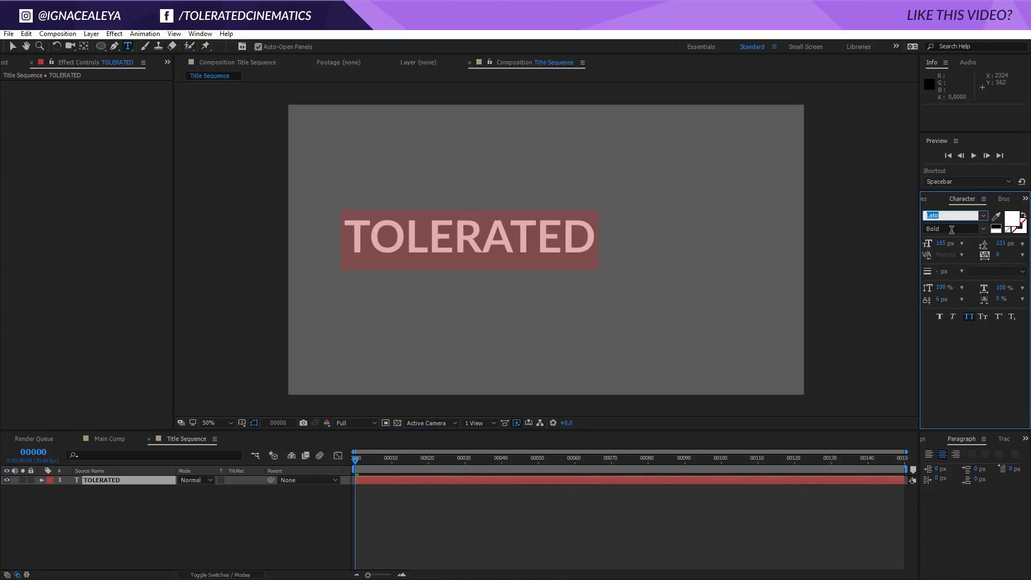
left_click(952, 229)
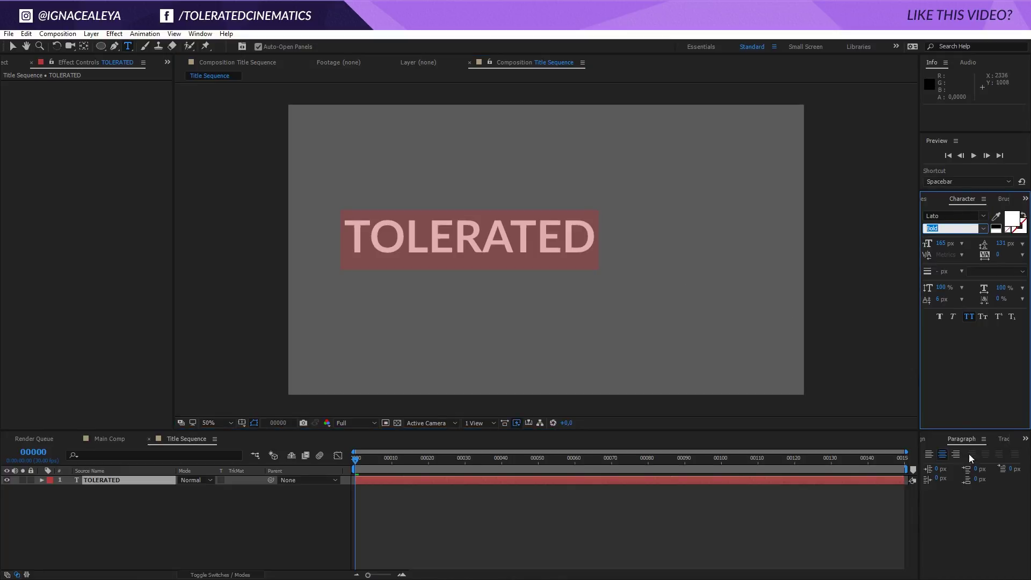
Center the TOLERATED text layer horizontally and vertically in the composition.
left_click(925, 439)
left_click(948, 466)
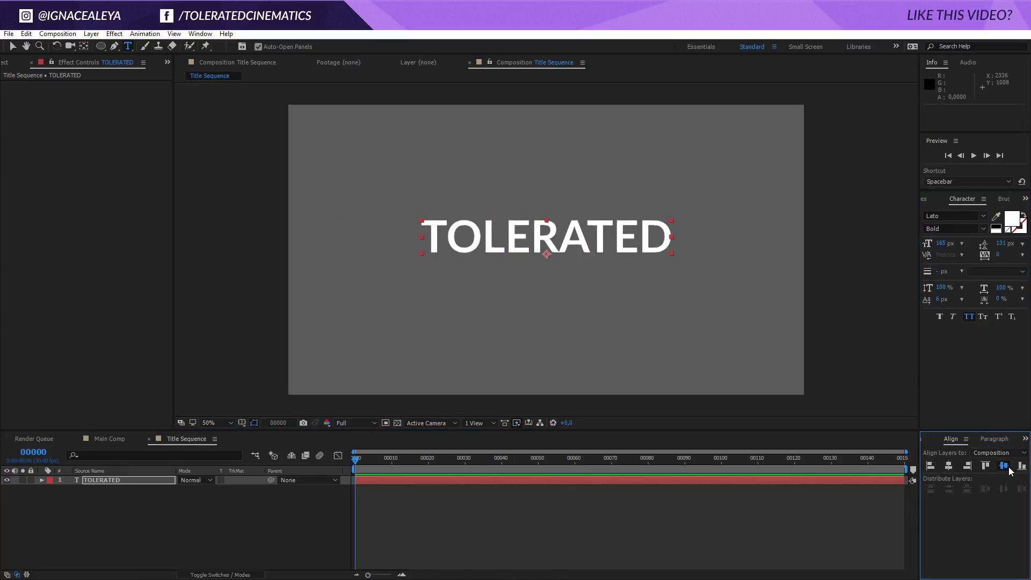
left_click(1004, 466)
left_click(13, 46)
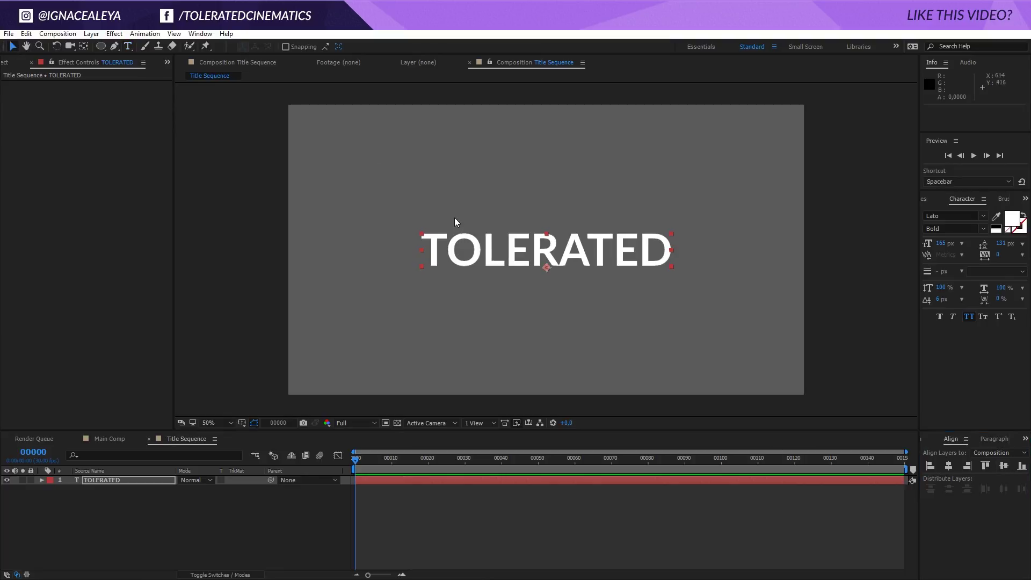
Add a Gradient Overlay layer style to the TOLERATED text layer.
key("slash")
right_click(114, 481)
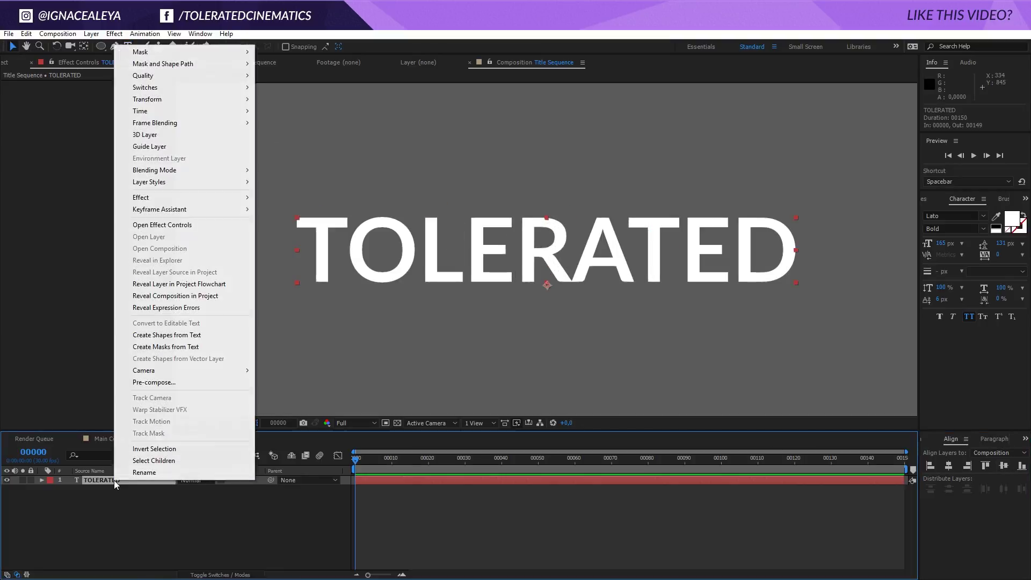
mouse_move(178, 187)
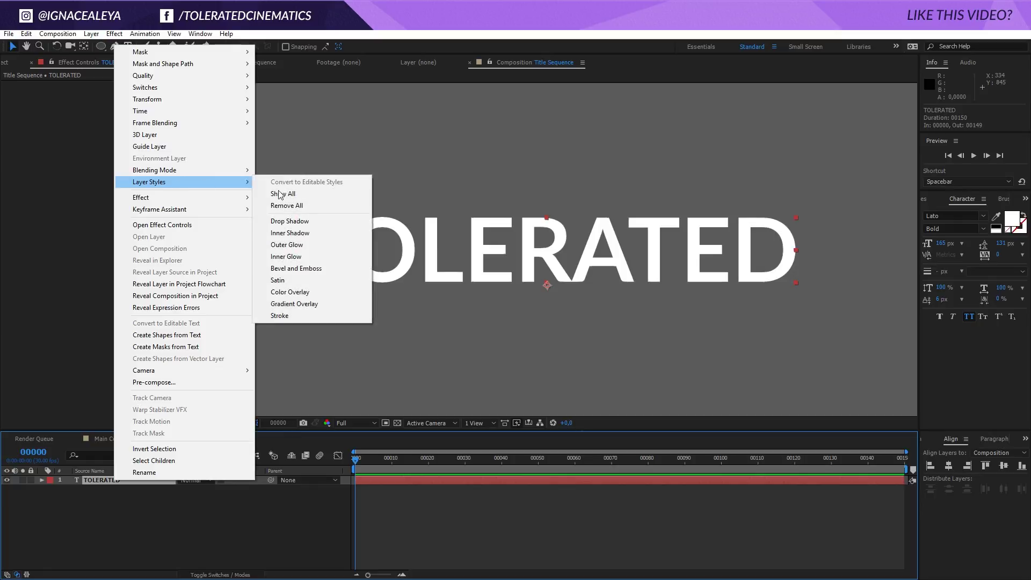
left_click(295, 304)
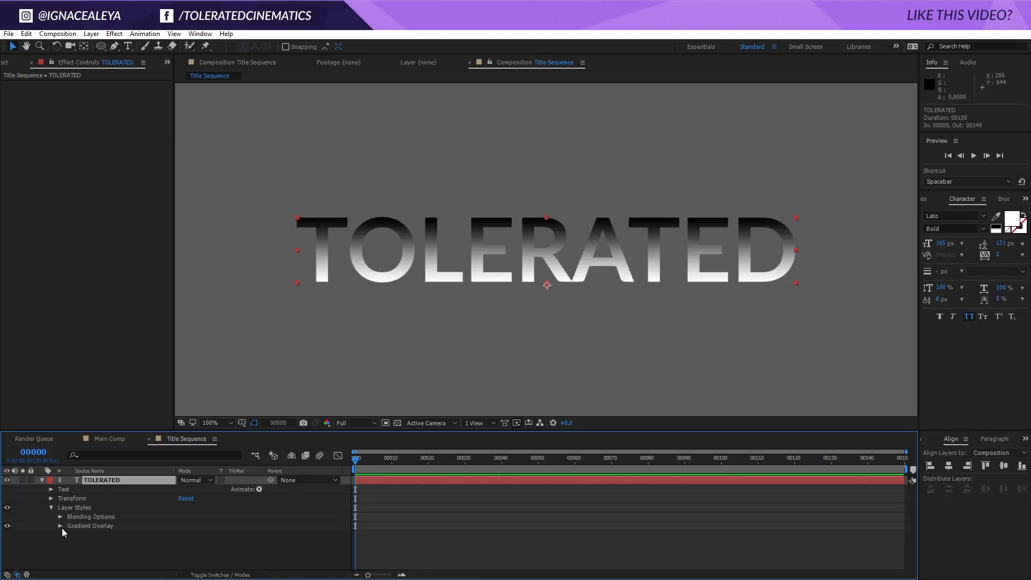
Open the Gradient Overlay's colors for editing and set the black end stop to dark gray 3A3A3A.
left_click(61, 526)
left_click(204, 510)
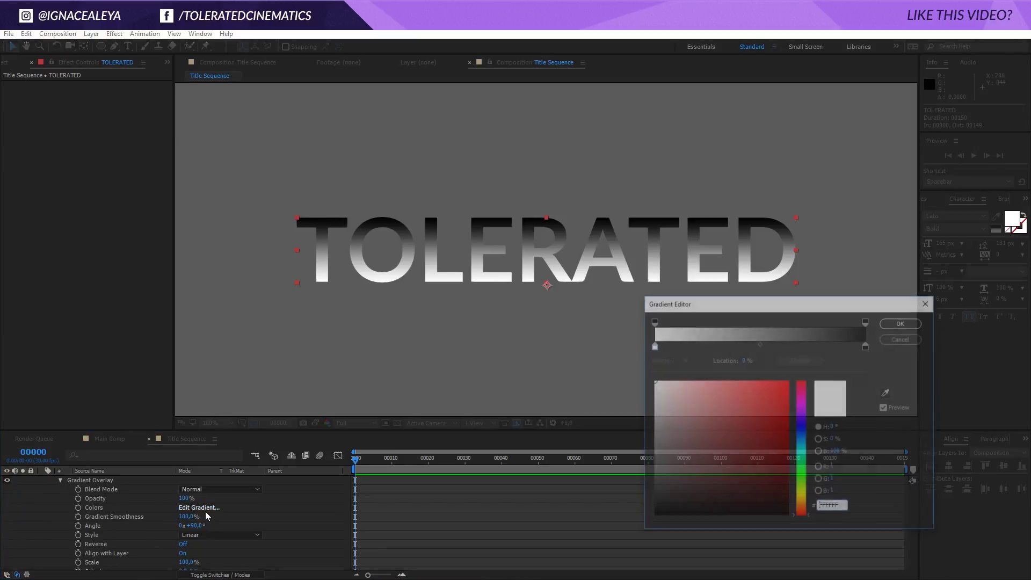
left_click(867, 346)
left_click_drag(736, 425, 586, 486)
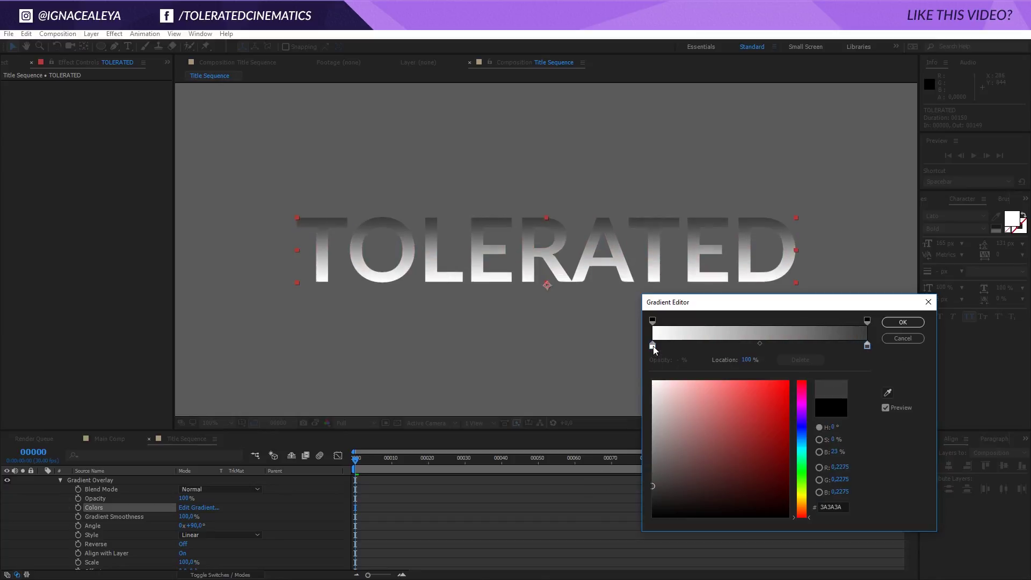
Recolor the gradient's white start stop to near-black 080808 and move it to about 11.5%.
left_click(654, 347)
left_click_drag(674, 477, 631, 514)
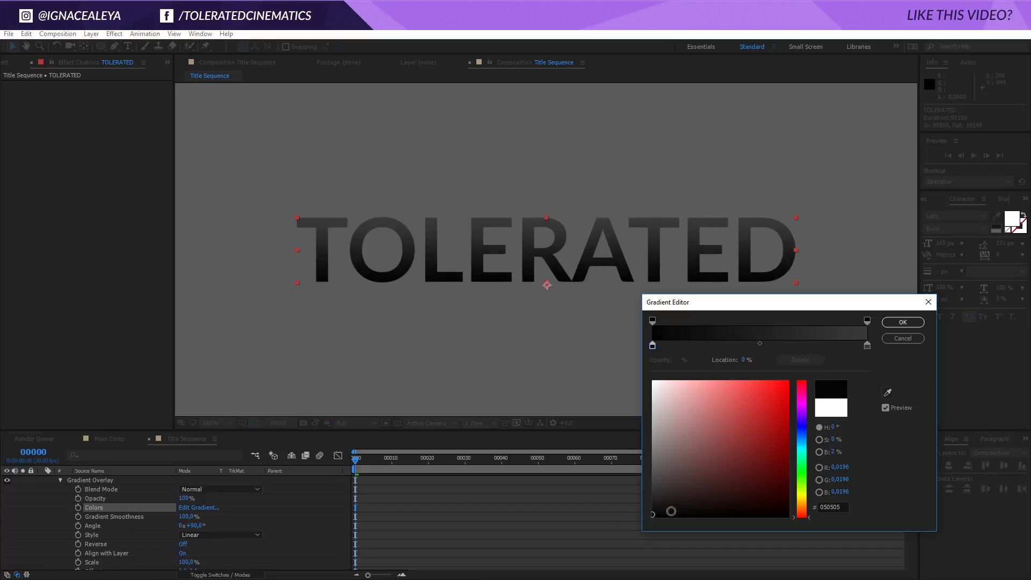
left_click(651, 513)
left_click_drag(653, 347, 677, 347)
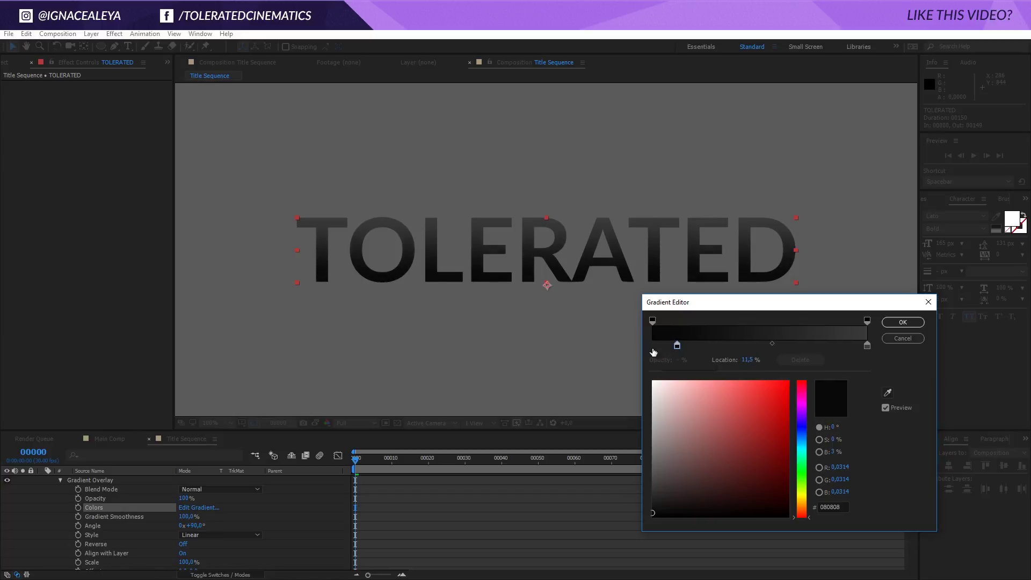
Add a dark gray 252525 color stop at about 1.8%, shift the near-black stop closer to it, and accept the gradient.
left_click(653, 348)
left_click_drag(661, 491, 628, 487)
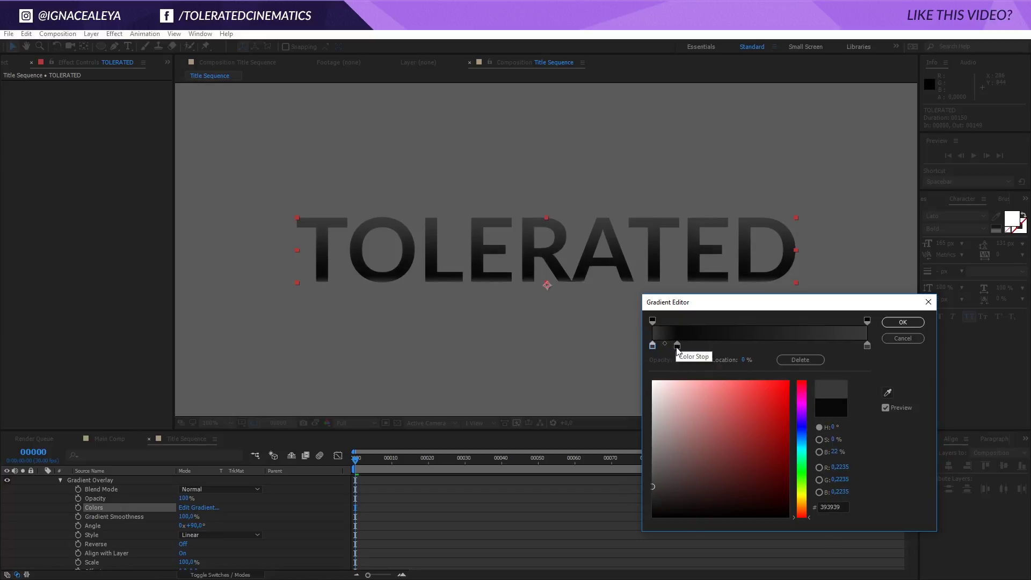
left_click_drag(678, 346, 657, 353)
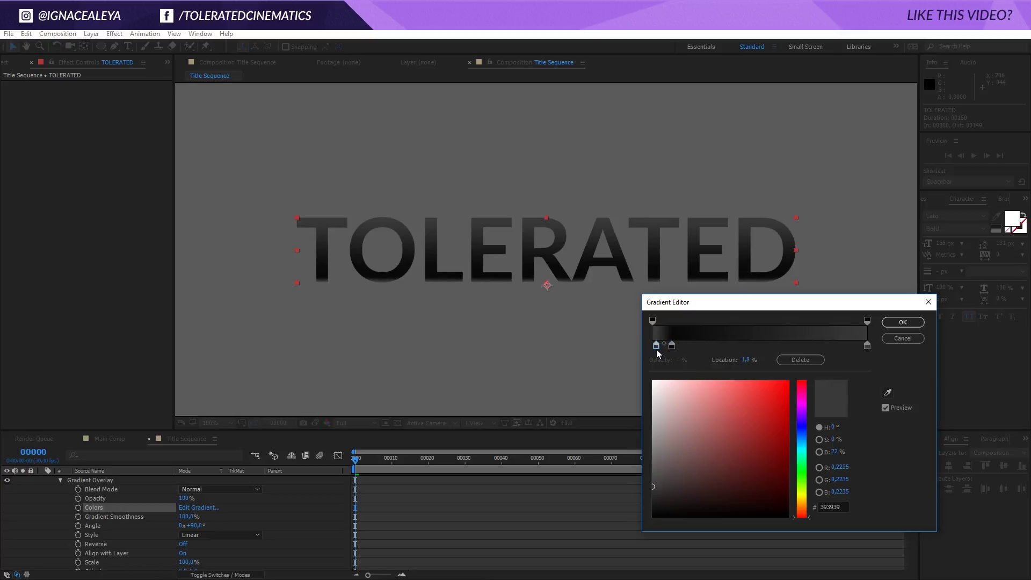
left_click_drag(649, 489, 638, 497)
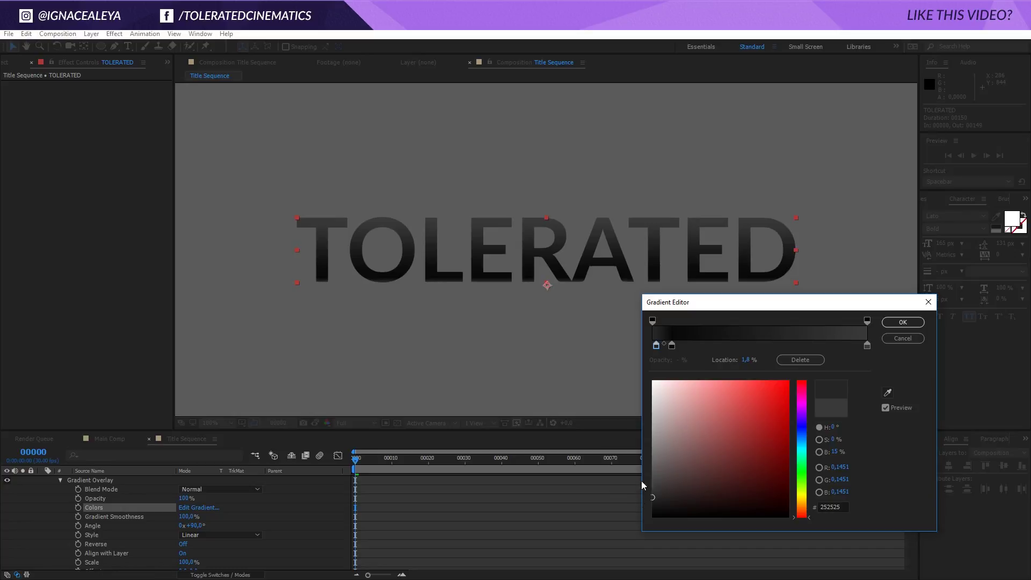
left_click(905, 323)
Enable per-character 3D on the TOLERATED text layer and add a Position animator to it.
scroll(70, 503, "up", 2)
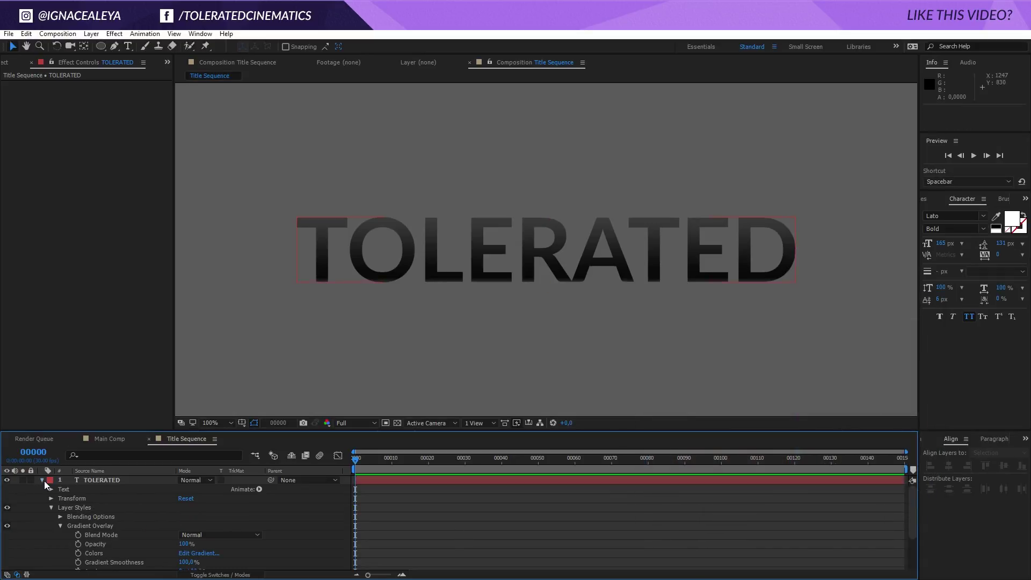
left_click(42, 480)
left_click(42, 480)
left_click(260, 489)
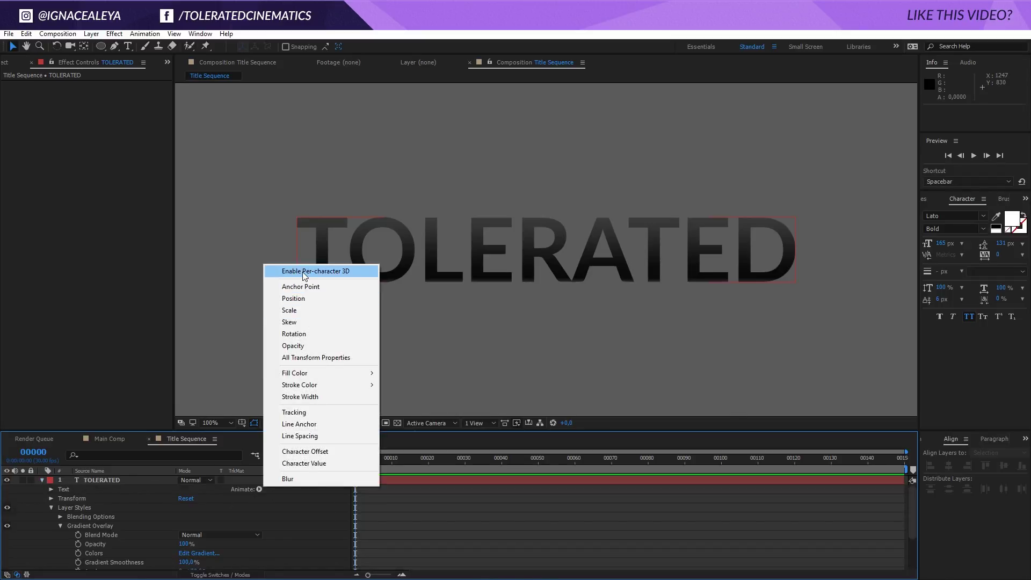
left_click(341, 272)
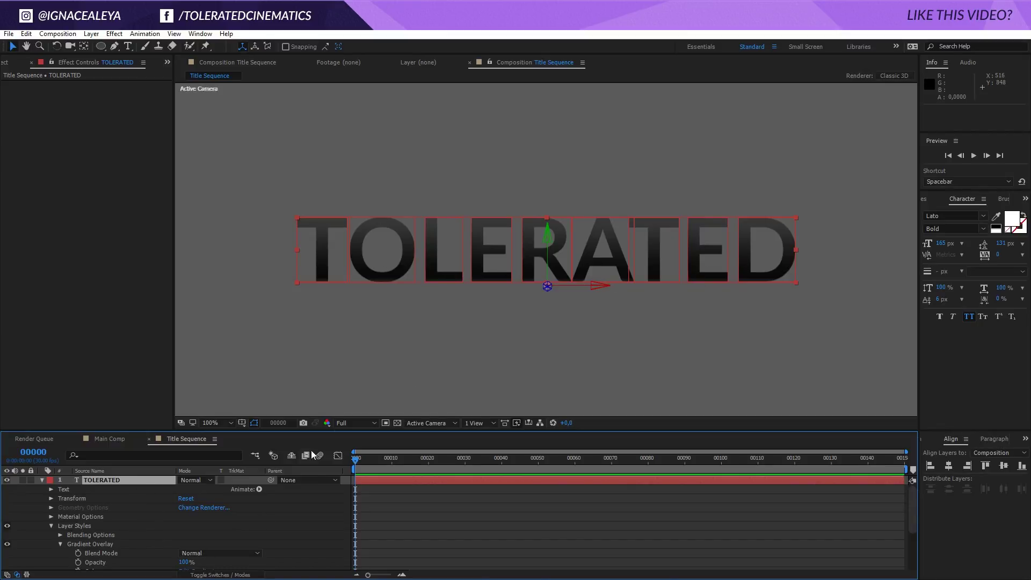
left_click(259, 489)
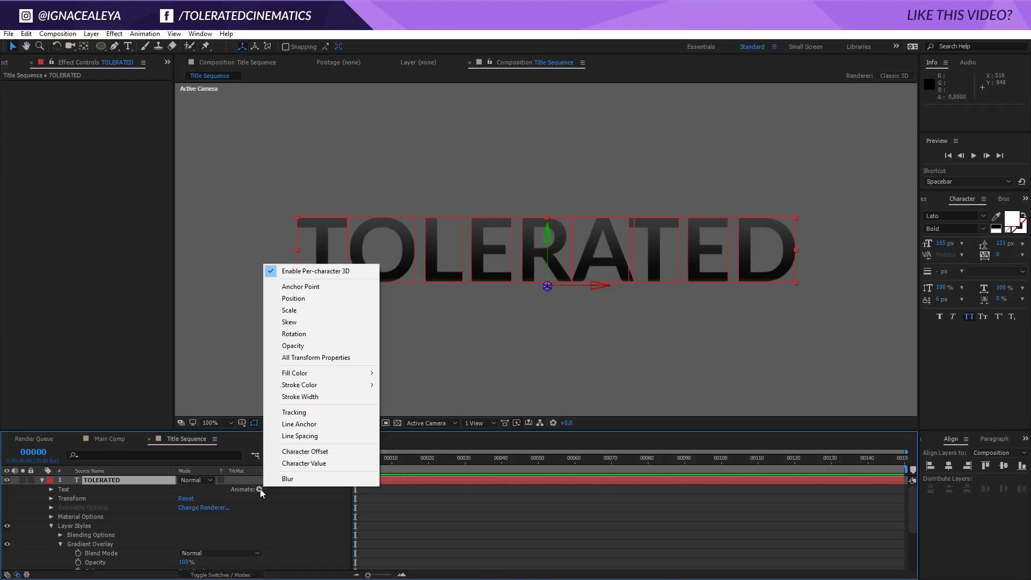
left_click(322, 299)
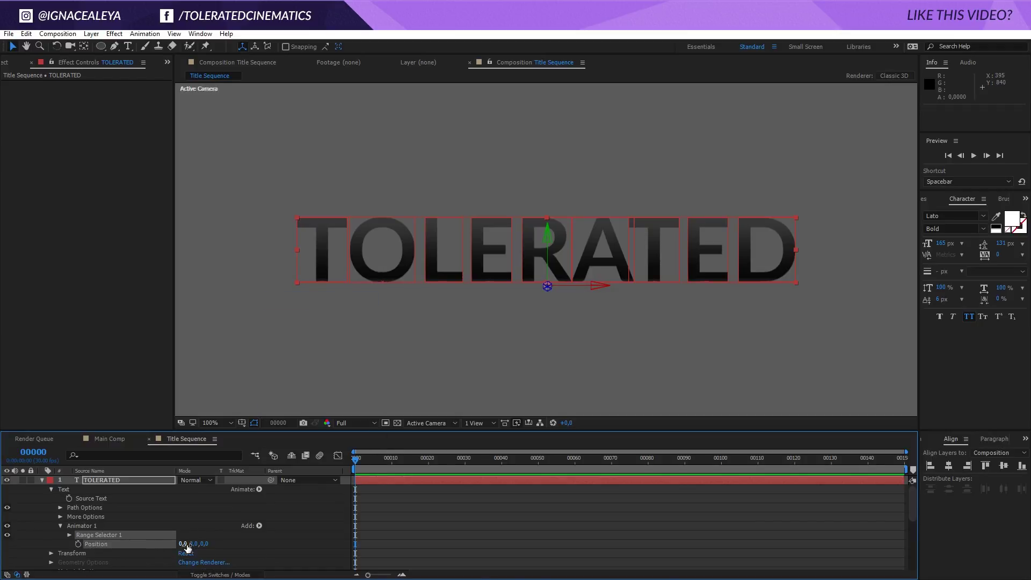
Keyframe the text animator's Position with zero at frame 59 and a Z value of about -3003 at frame 0, and scrub through it.
left_click(78, 544)
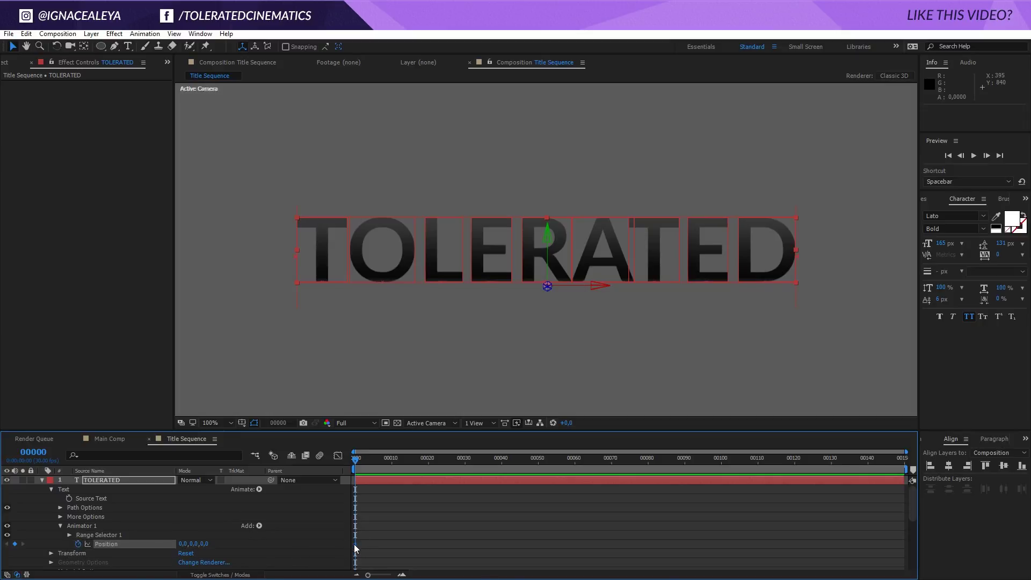
left_click_drag(355, 546, 571, 544)
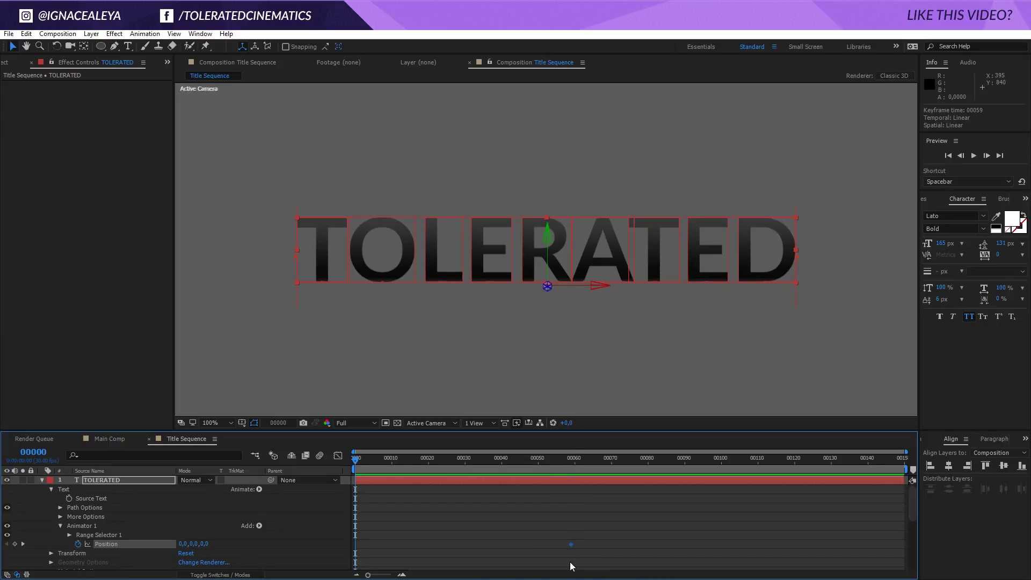
left_click_drag(209, 547, 82, 568)
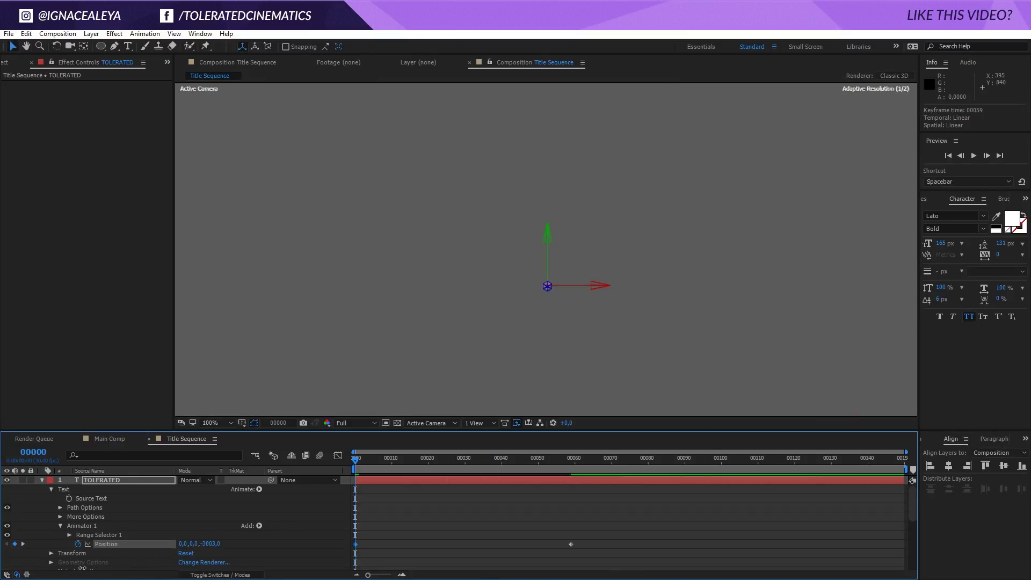
left_click_drag(355, 461, 450, 478)
left_click_drag(391, 502, 556, 499)
scroll(183, 531, "down", 3)
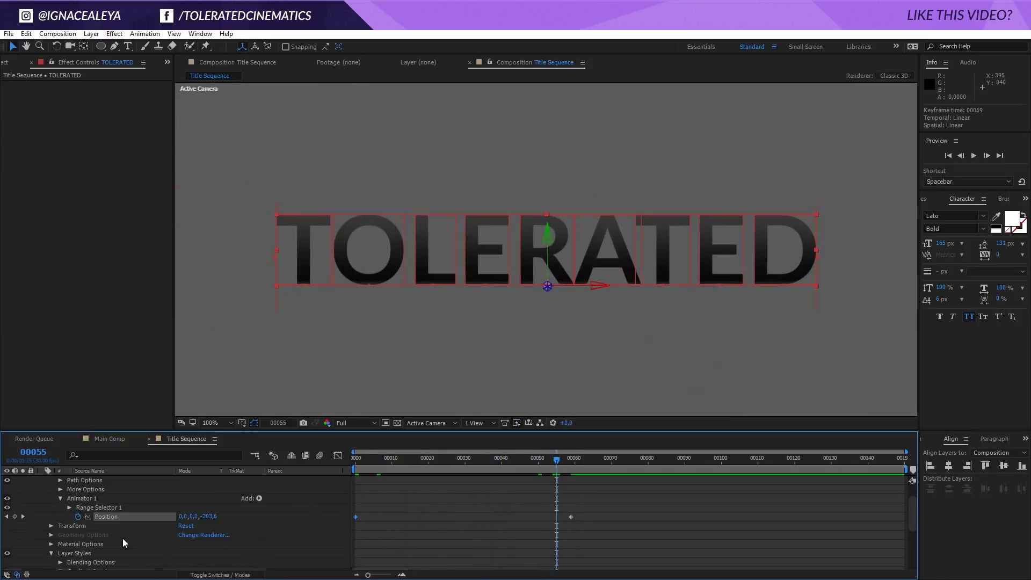
Set Range Selector 1's advanced Shape to Round and lower the frame 0 Position Z to about -3112.
left_click(67, 508)
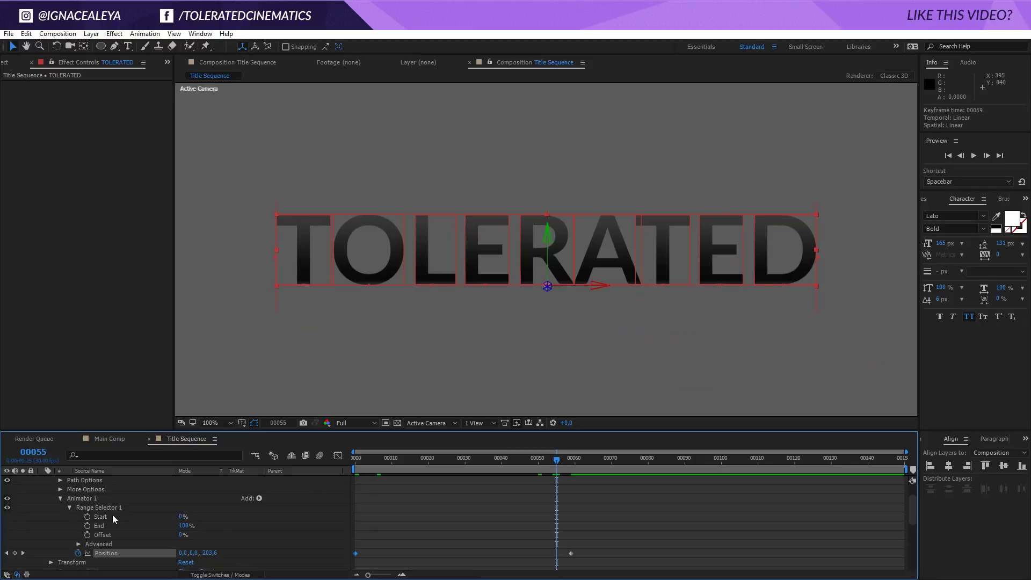
key("Page_Up")
key("Page_Up")
key("Page_Up")
key("Page_Up")
key("Page_Up")
key("Page_Up")
key("Page_Up")
key("Page_Up")
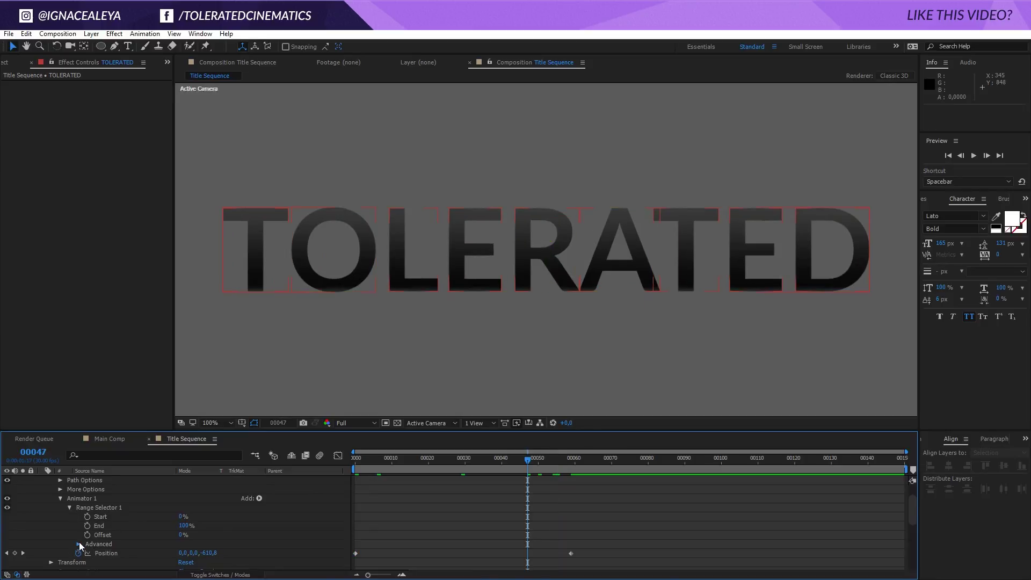
left_click(78, 544)
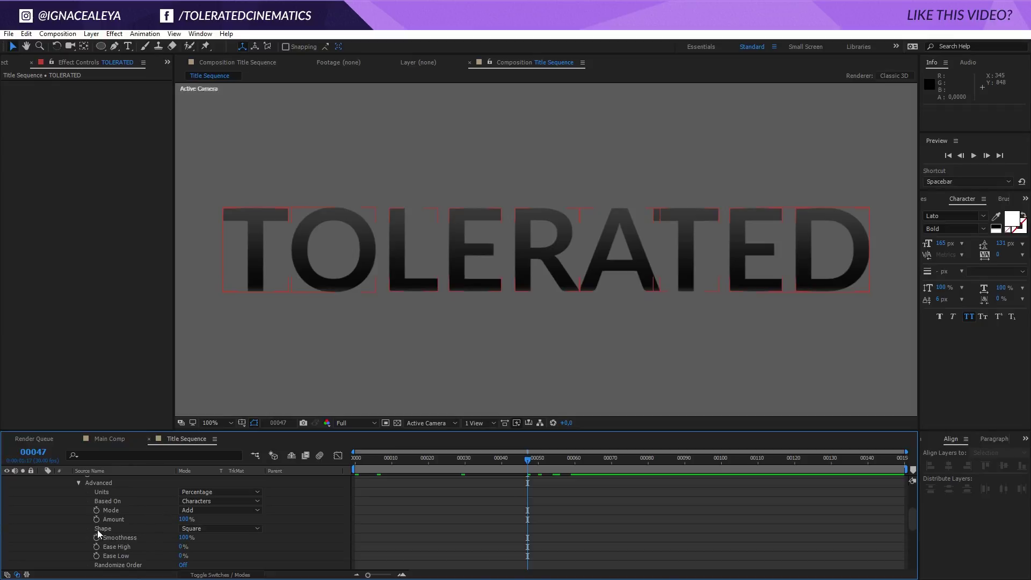
left_click(196, 529)
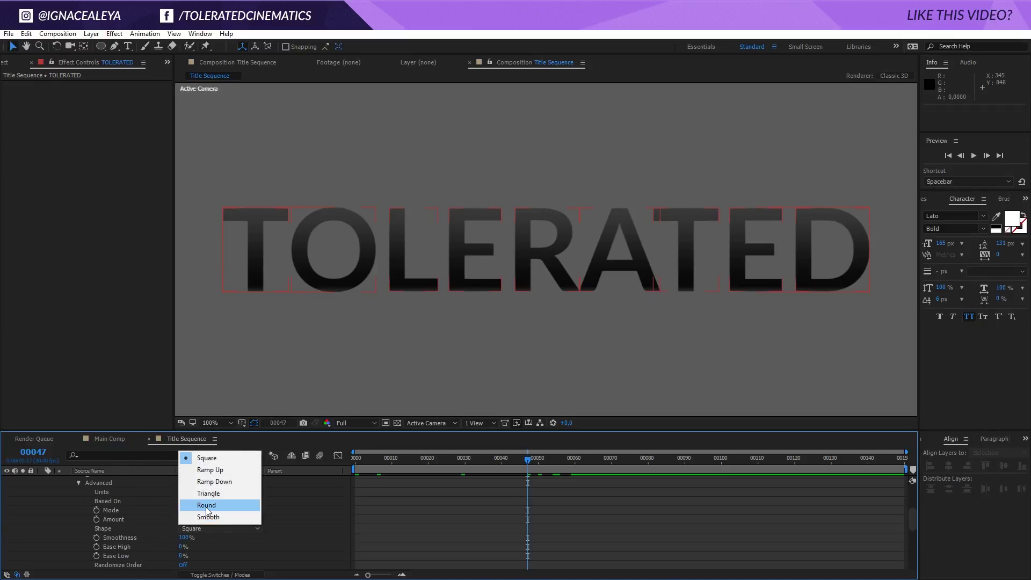
left_click(206, 504)
left_click_drag(392, 455, 154, 569)
left_click_drag(360, 459, 505, 472)
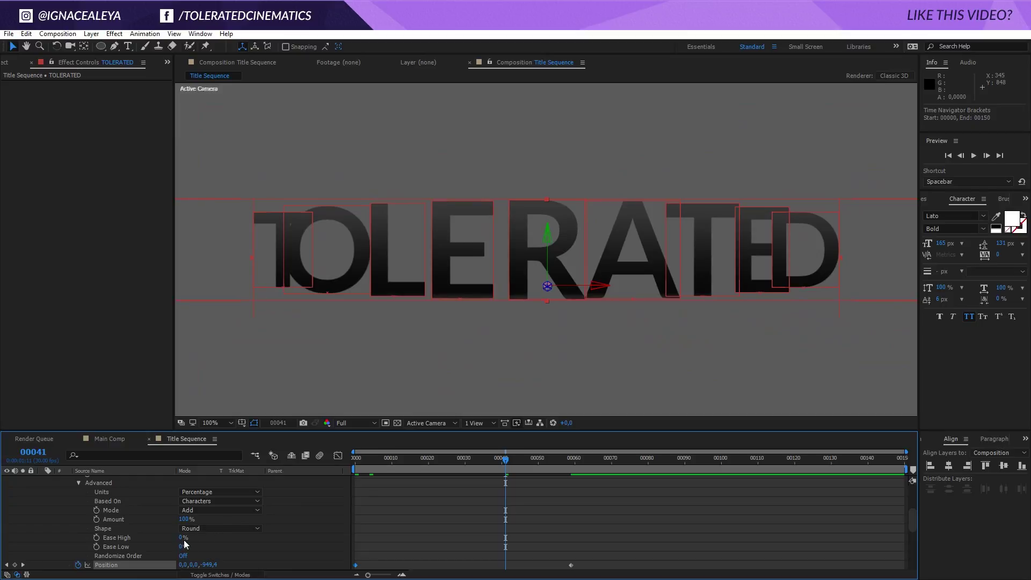
Try 100% for the selector's Ease High and Ease Low, and return both to 0%.
left_click_drag(184, 540, 364, 531)
left_click_drag(184, 546, 266, 537)
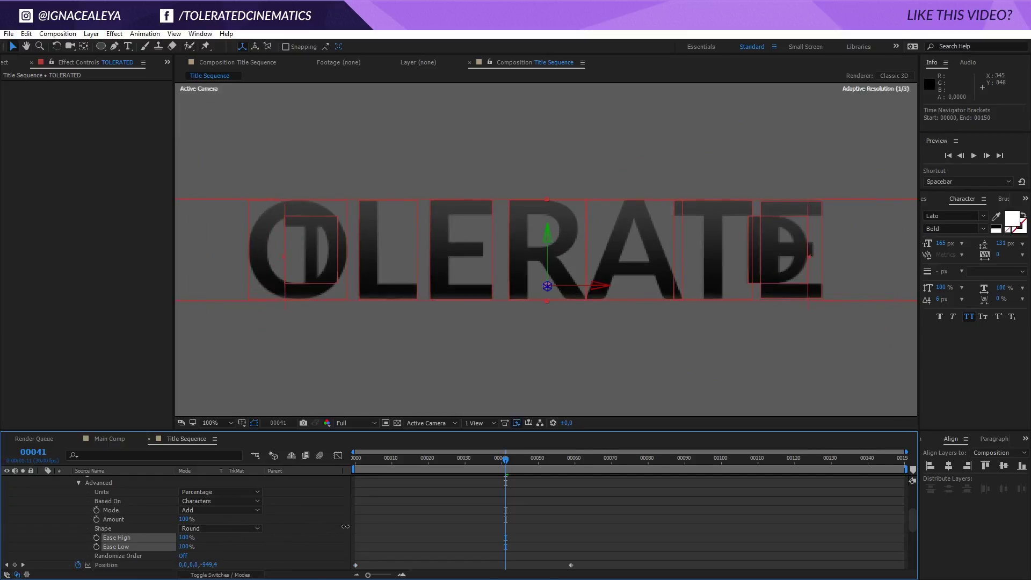
key("Return")
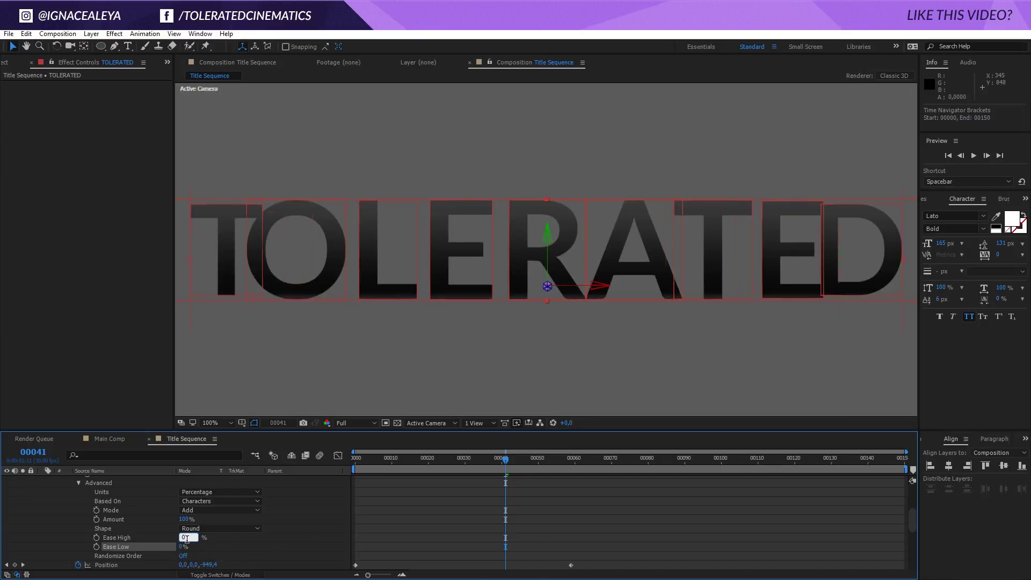
left_click_drag(184, 538, 80, 537)
Try a selector Amount of -100%, preview the title animation, and restore the Amount to 100%.
left_click_drag(184, 519, 80, 520)
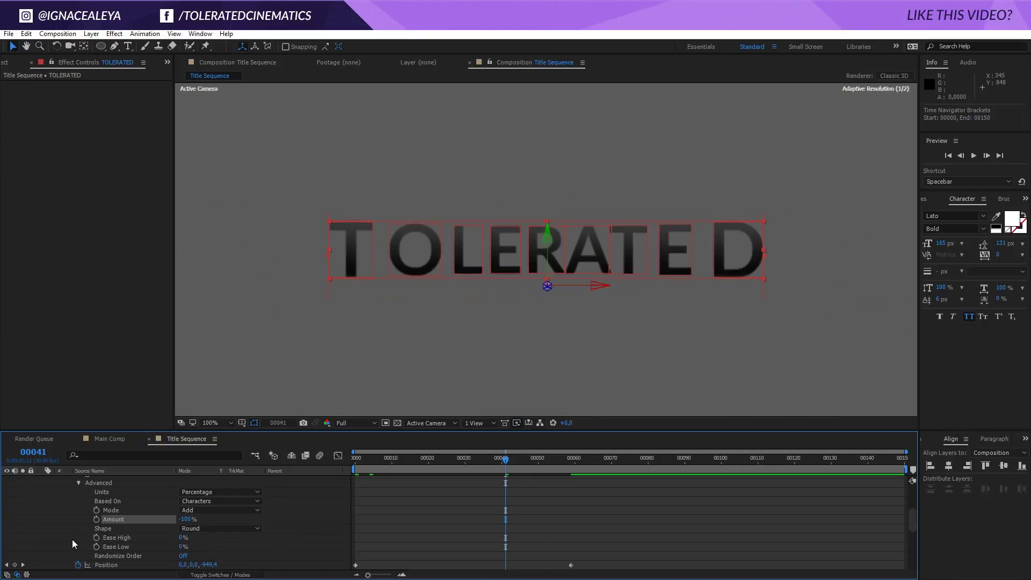
left_click_drag(431, 459, 268, 469)
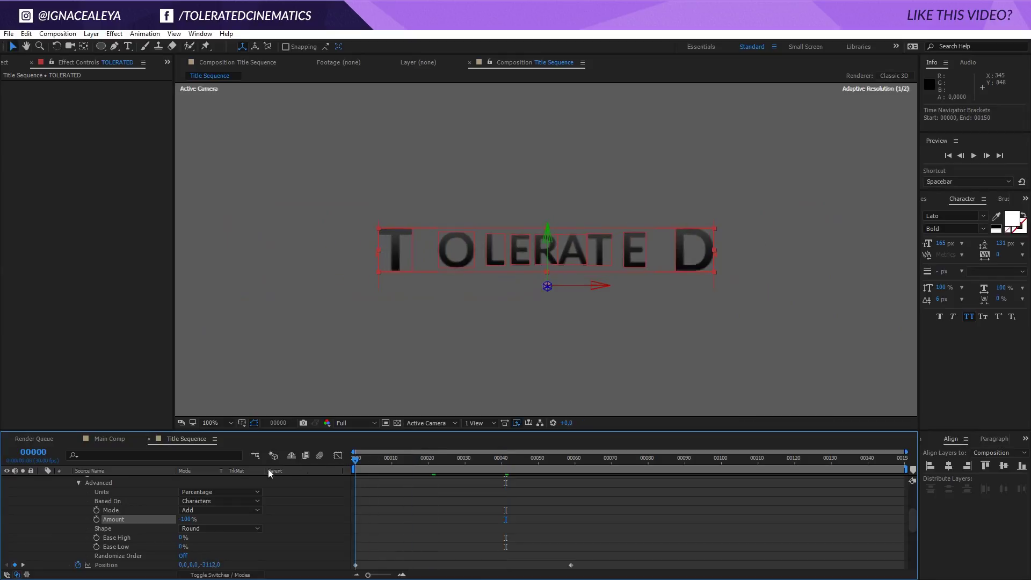
key("space")
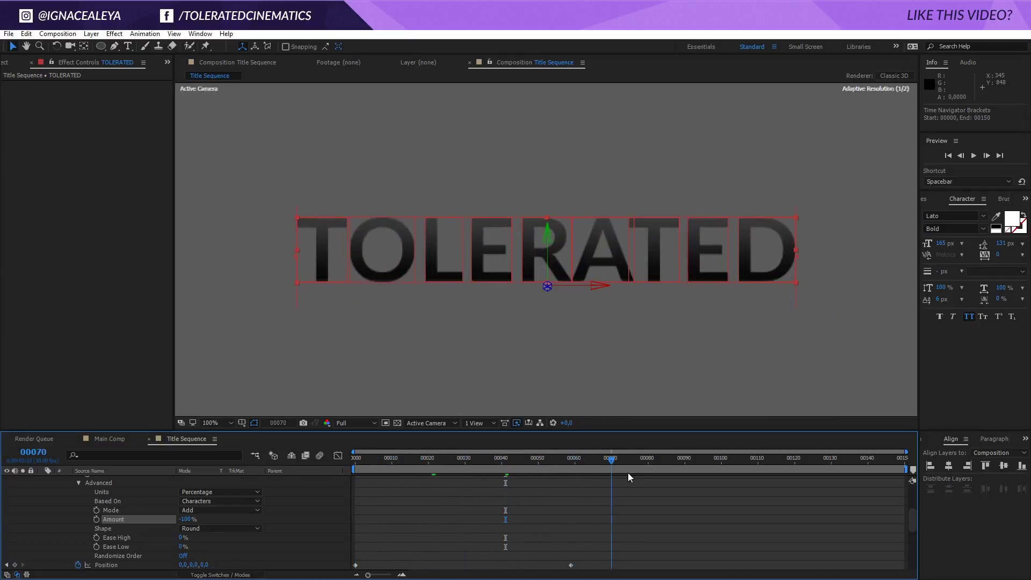
key("space")
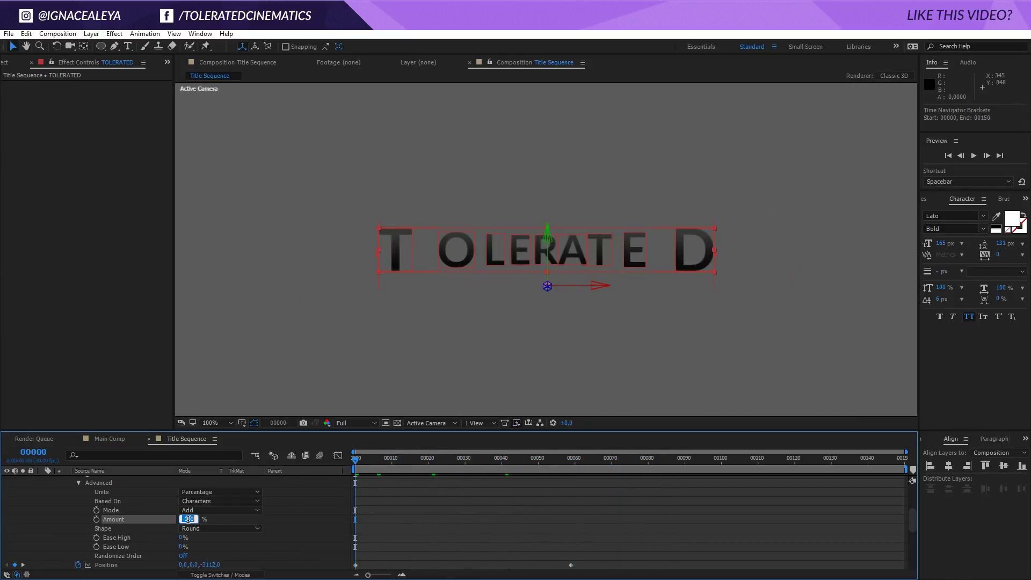
type("00")
key("Return")
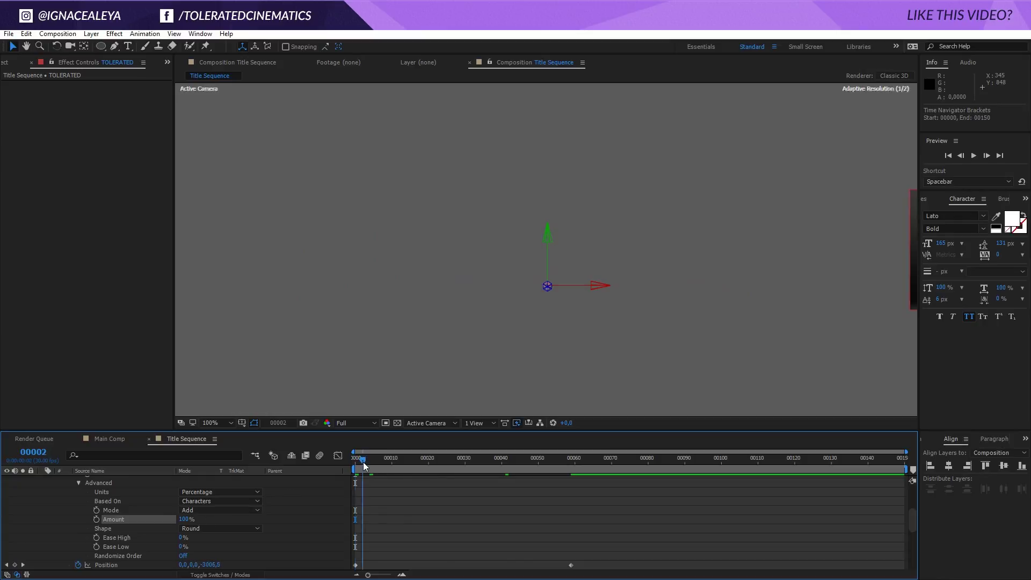
left_click_drag(359, 460, 523, 463)
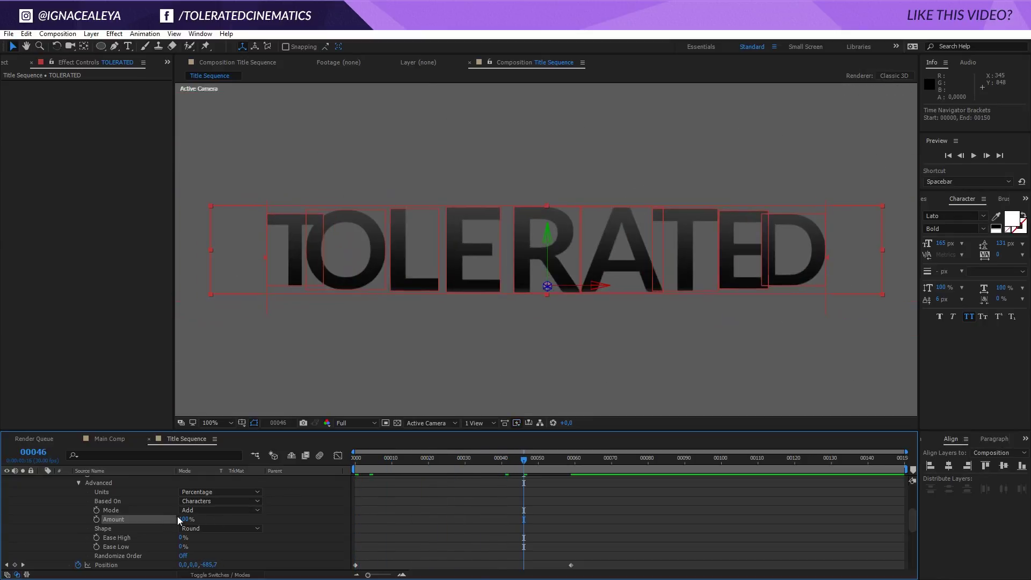
Try the selector's Subtract mode, scrub through the animation, and switch the mode back to Add.
left_click(194, 509)
left_click(209, 452)
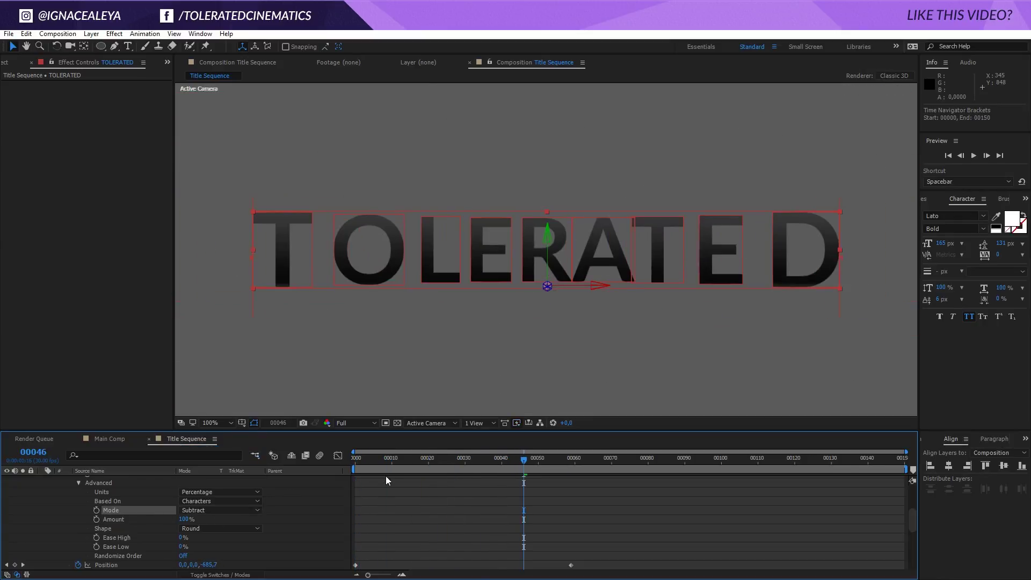
left_click_drag(386, 461, 445, 499)
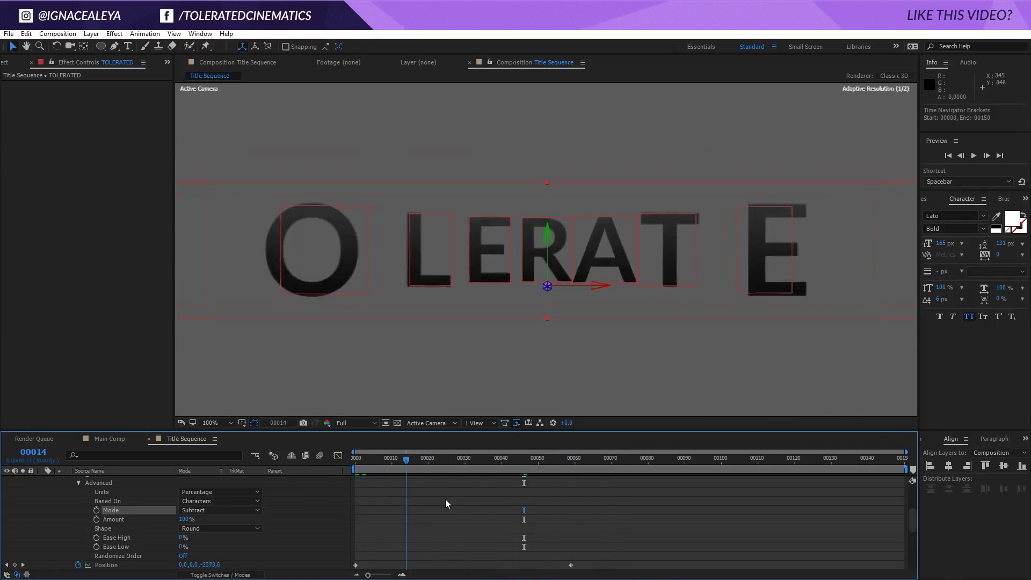
left_click(204, 511)
left_click(221, 441)
left_click_drag(447, 460, 568, 486)
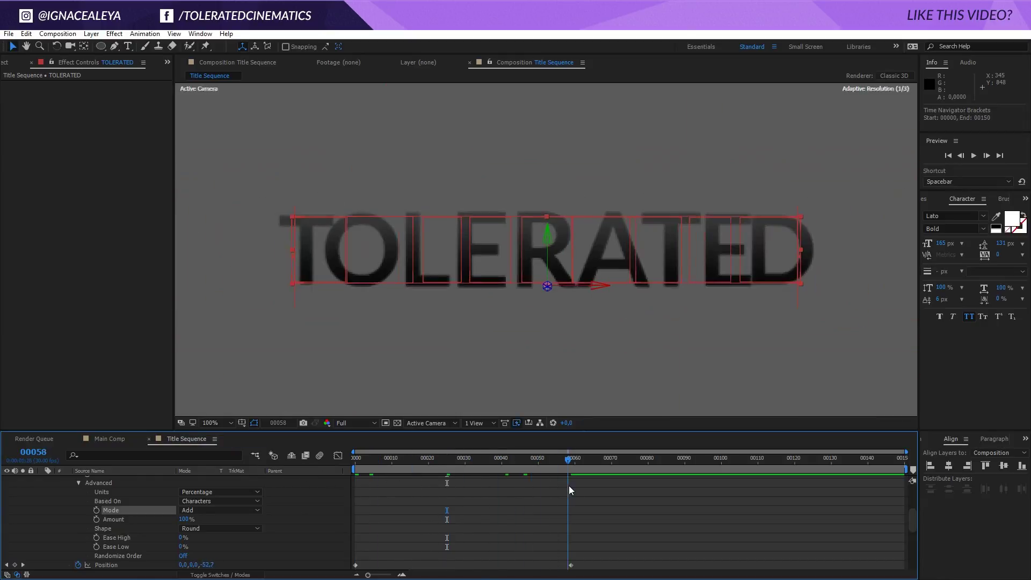
Push the animator's Position Z at frame 0 to about -4257 so the letters start outside the frame.
scroll(561, 340, "down", 2)
key("Home")
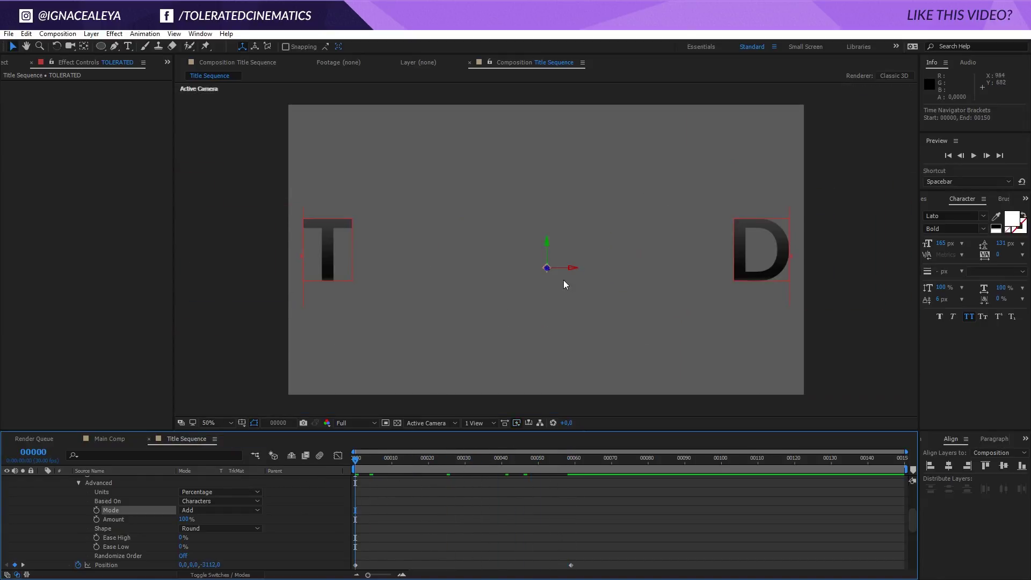
left_click_drag(211, 565, 167, 567)
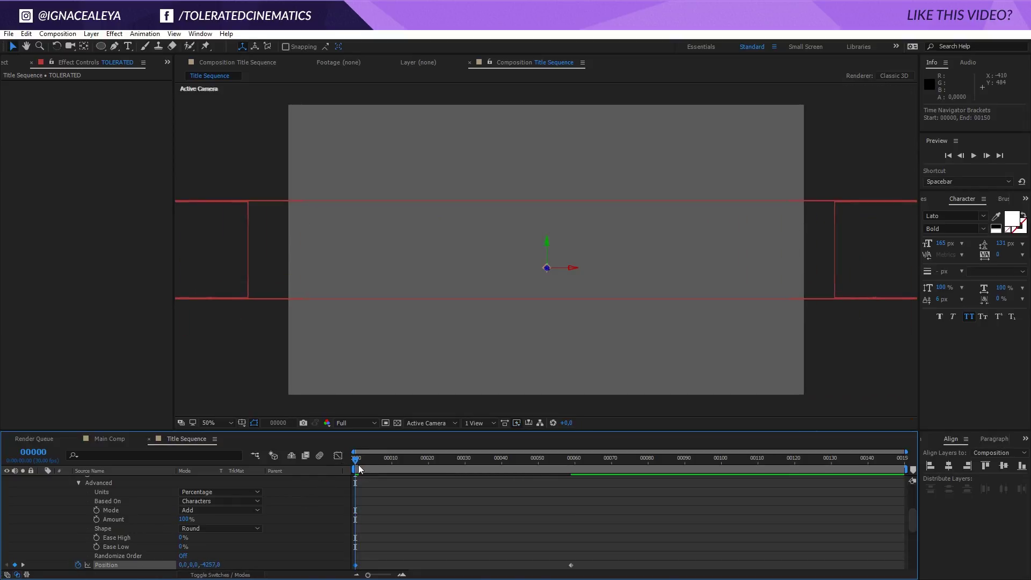
left_click_drag(359, 470, 542, 507)
Apply Easy Ease to the Position keyframe at frame 59 and check the motion near the end.
left_click_drag(603, 521, 574, 570)
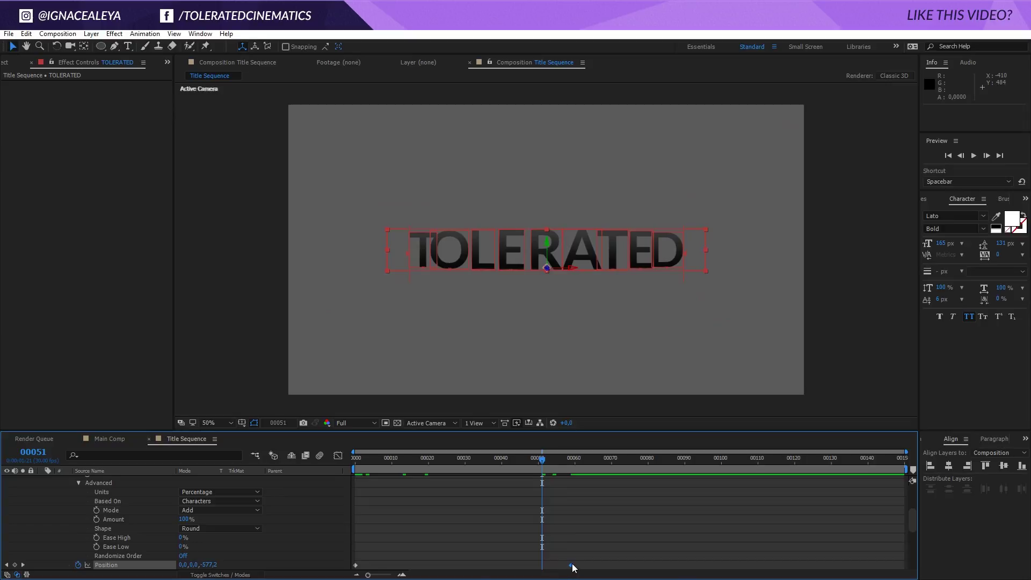
right_click(572, 566)
mouse_move(601, 559)
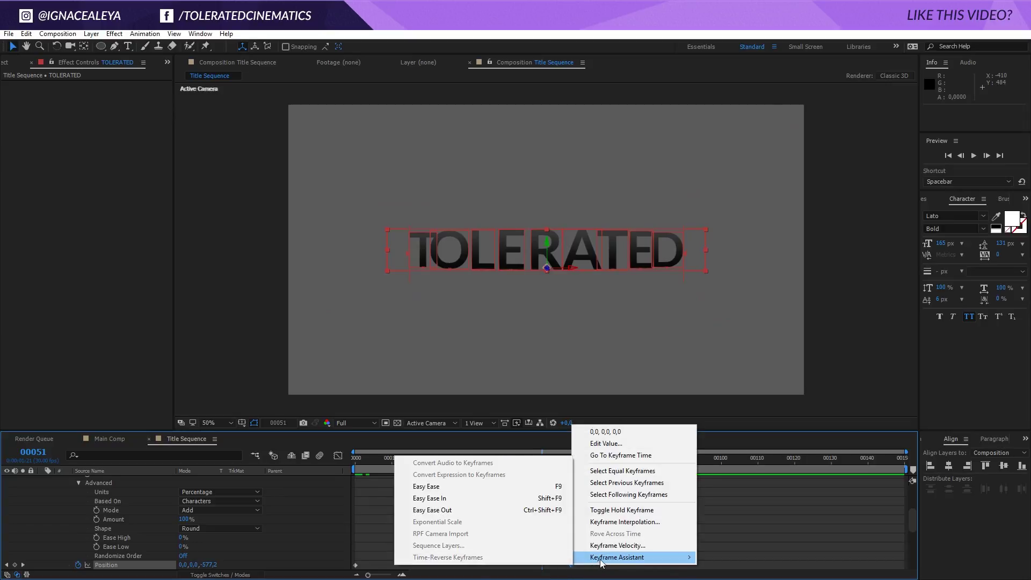
left_click(432, 487)
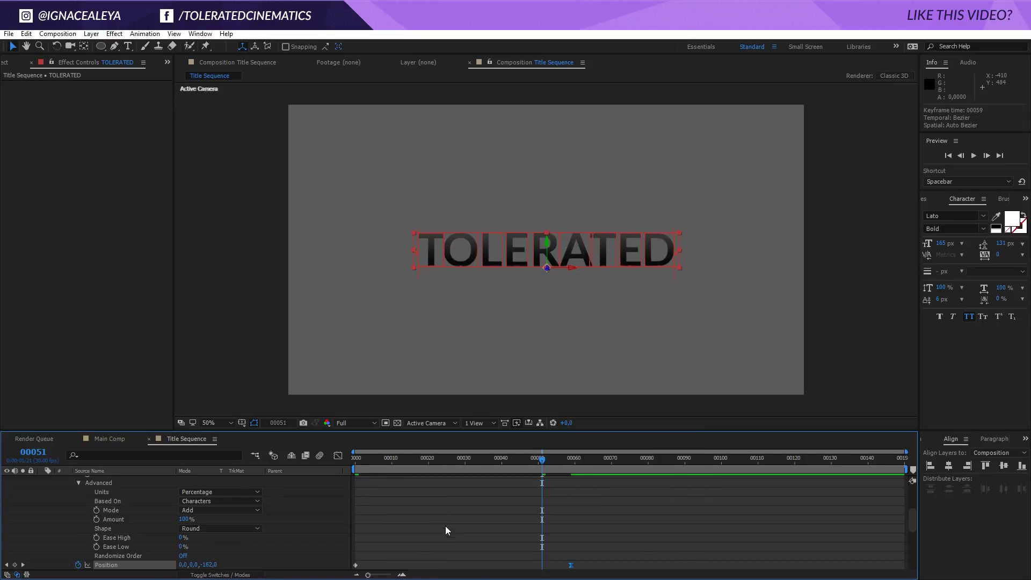
left_click(542, 520)
left_click_drag(542, 460, 548, 499)
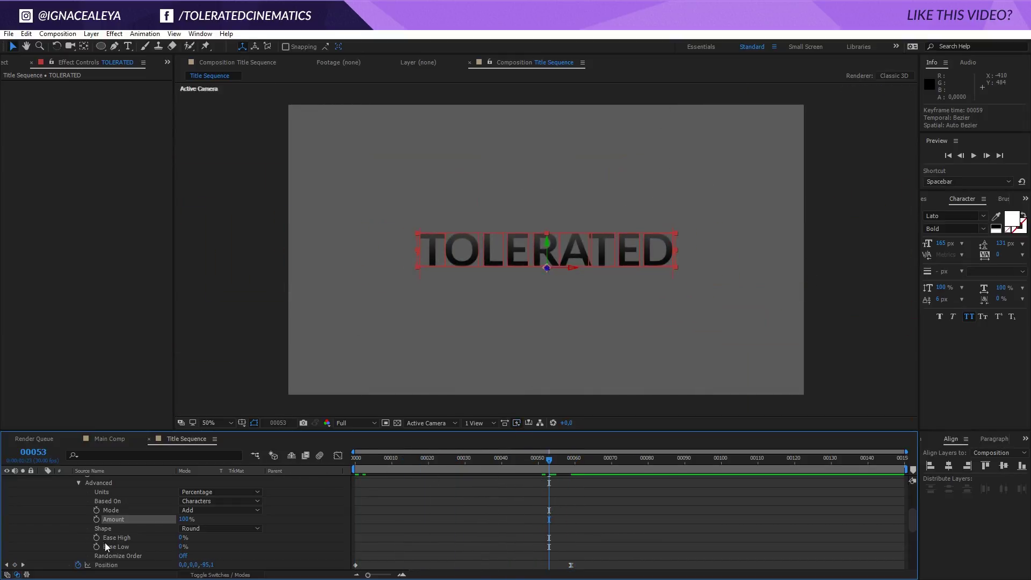
Add a second animator with Rotation to the TOLERATED text layer.
scroll(84, 535, "up", 3)
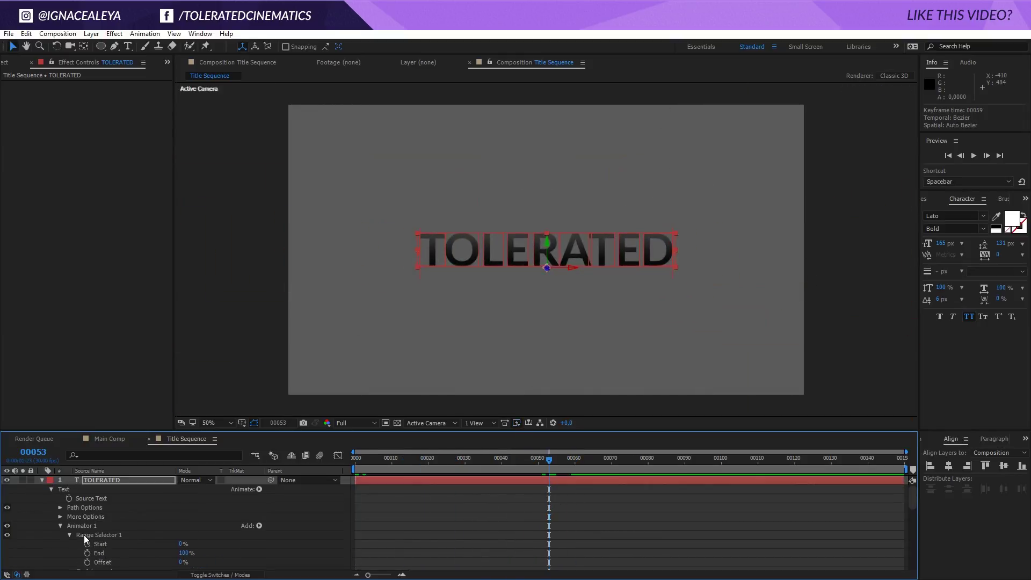
left_click(107, 481)
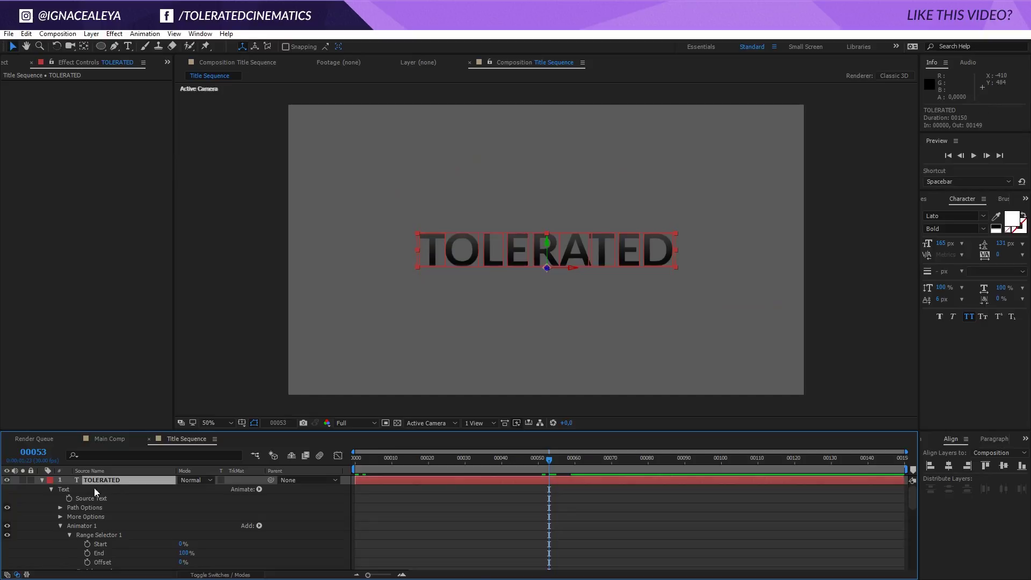
left_click(259, 489)
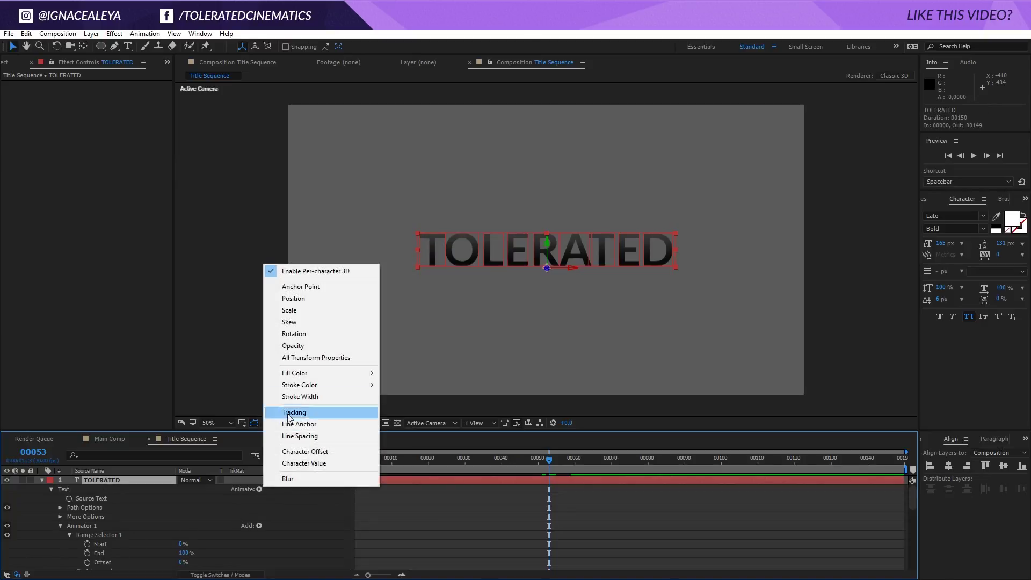
left_click(295, 334)
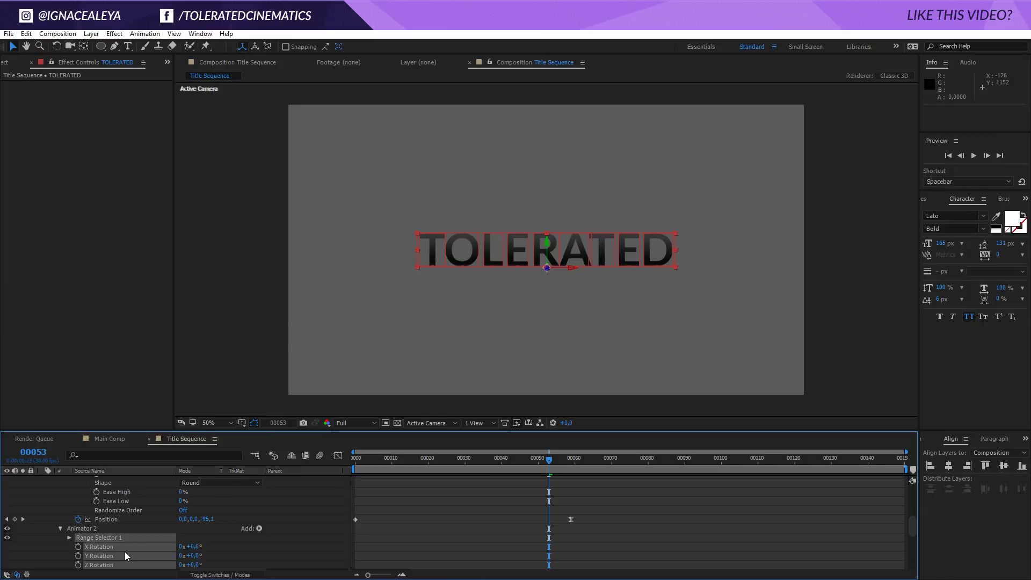
scroll(130, 542, "down", 2)
scroll(161, 535, "up", 2)
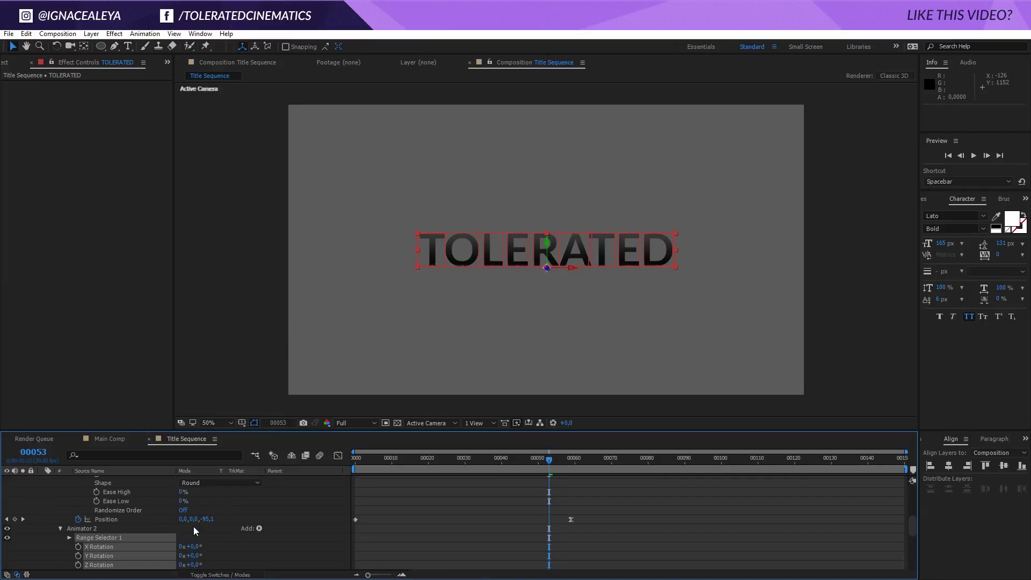
Keyframe the X, Y and Z Rotation at 0° on frame 59, and set X Rotation to 90° at frame 0.
left_click(572, 463)
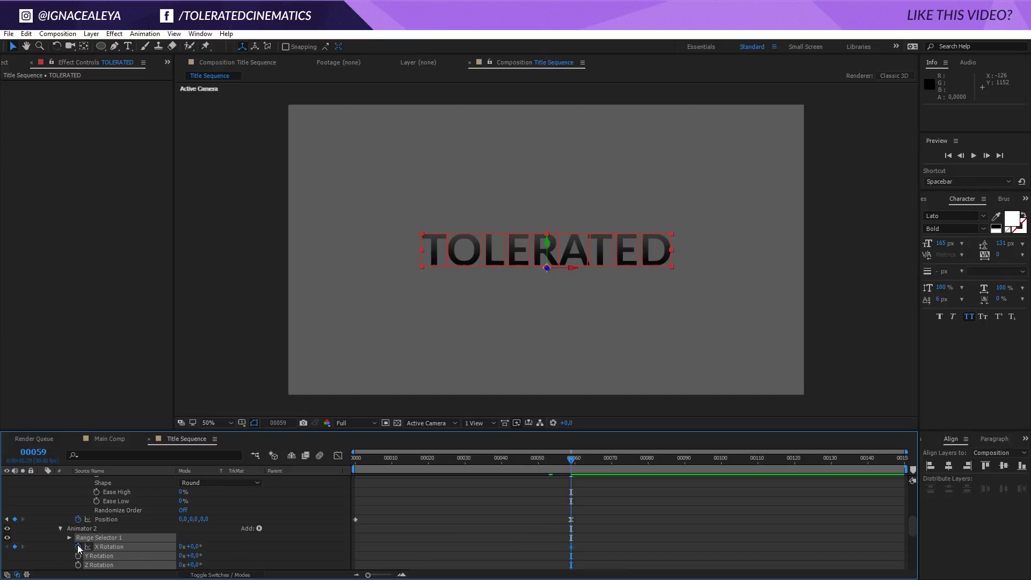
scroll(75, 559, "down", 1)
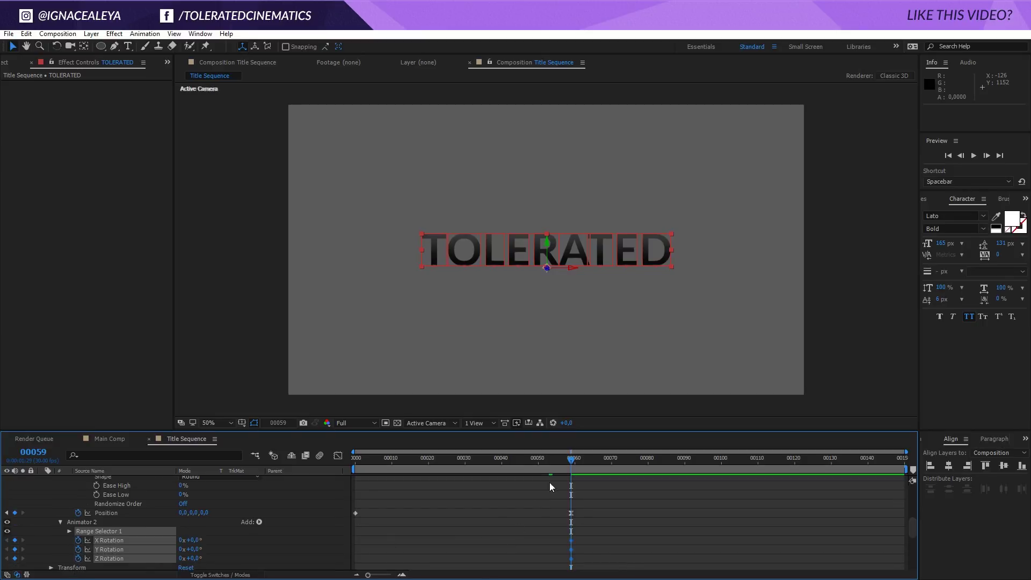
left_click_drag(562, 465, 355, 462)
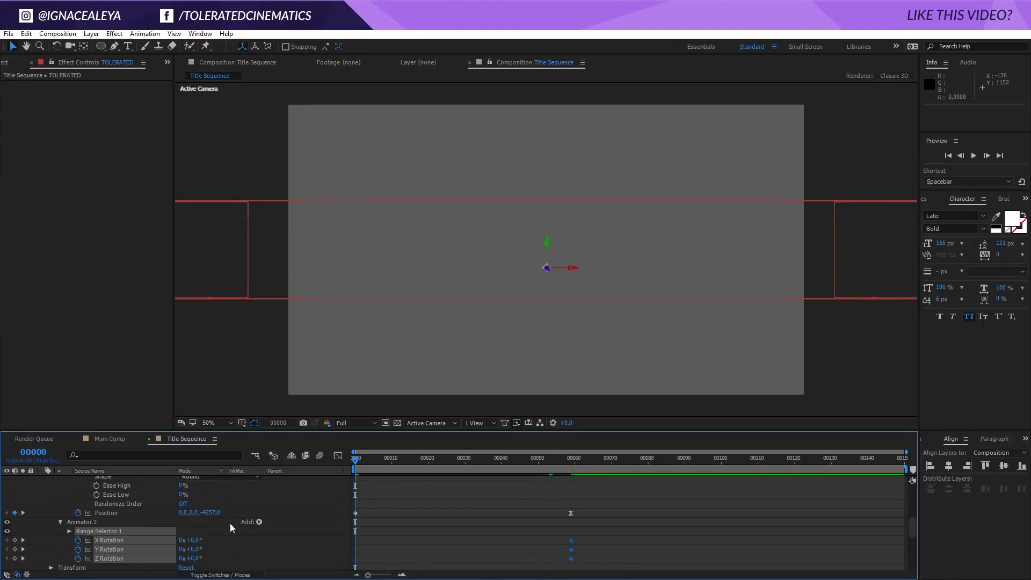
type("90")
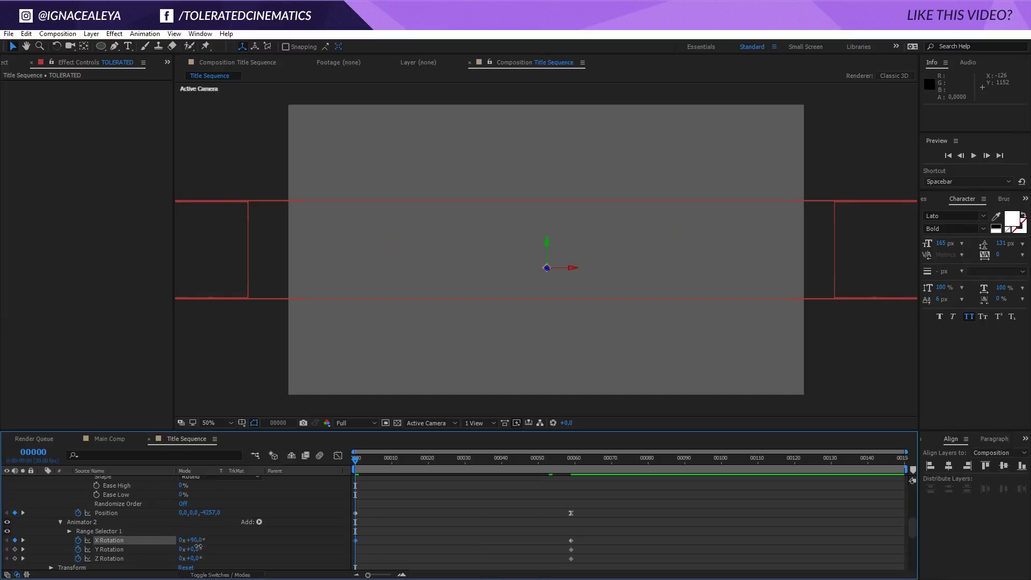
Set the second animator's Y and Z Rotation to 90° at frame 0 and scrub through the motion.
left_click(191, 549)
type("90")
left_click(191, 558)
type("90")
key("Return")
left_click_drag(352, 482, 456, 475)
key("Home")
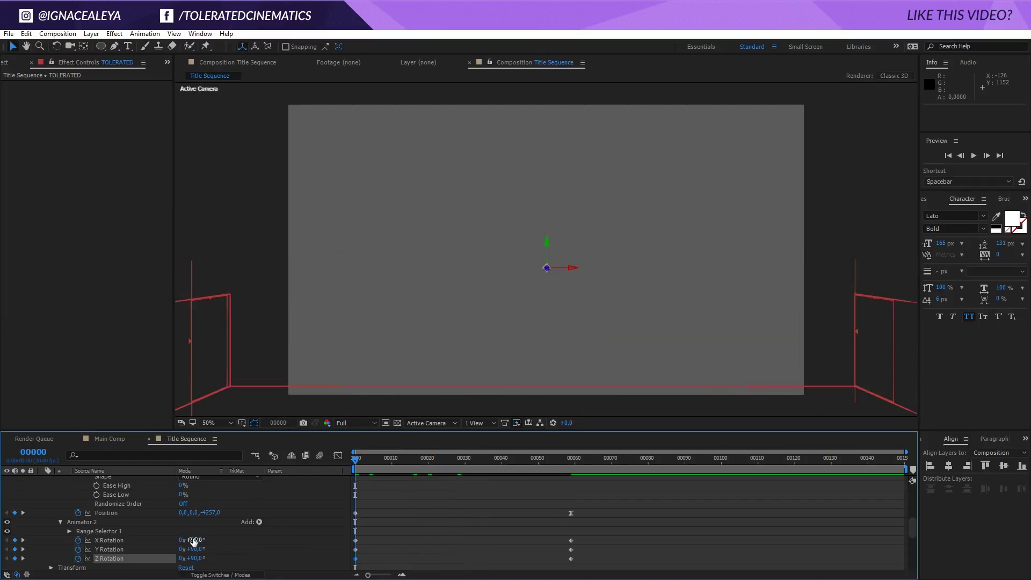
Set the second animator's X, Y and Z Rotation to 45° at frame 0 and check the motion at frame 28.
left_click(196, 539)
type("45")
key("Return")
left_click(197, 549)
type("45")
key("Return")
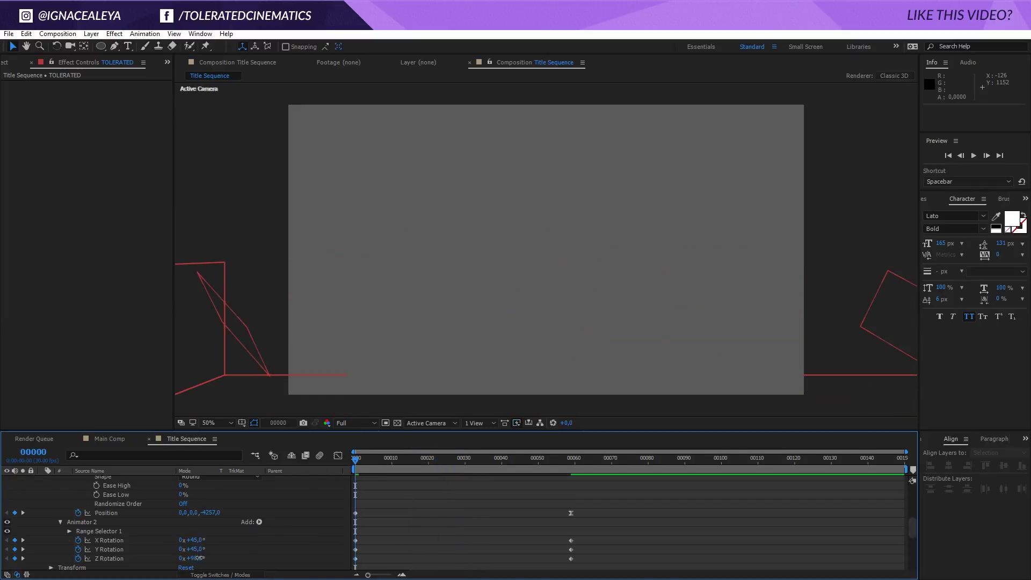
left_click(199, 558)
type("45")
key("Return")
left_click_drag(359, 468, 456, 463)
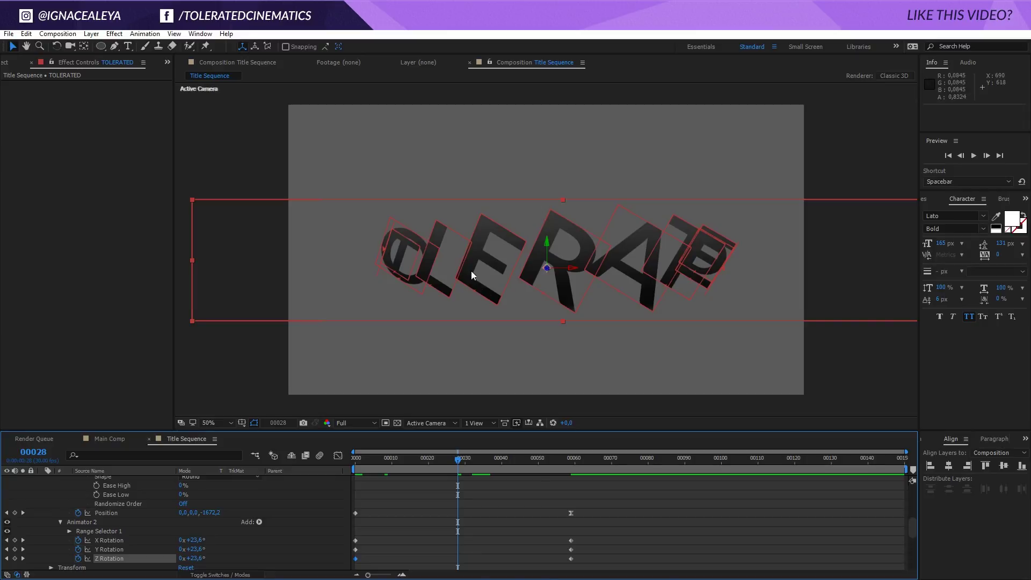
Set the text's Grouping Alignment to 0, -42% so the characters rotate around their centres, and check the motion up to frame 36.
scroll(278, 525, "up", 5)
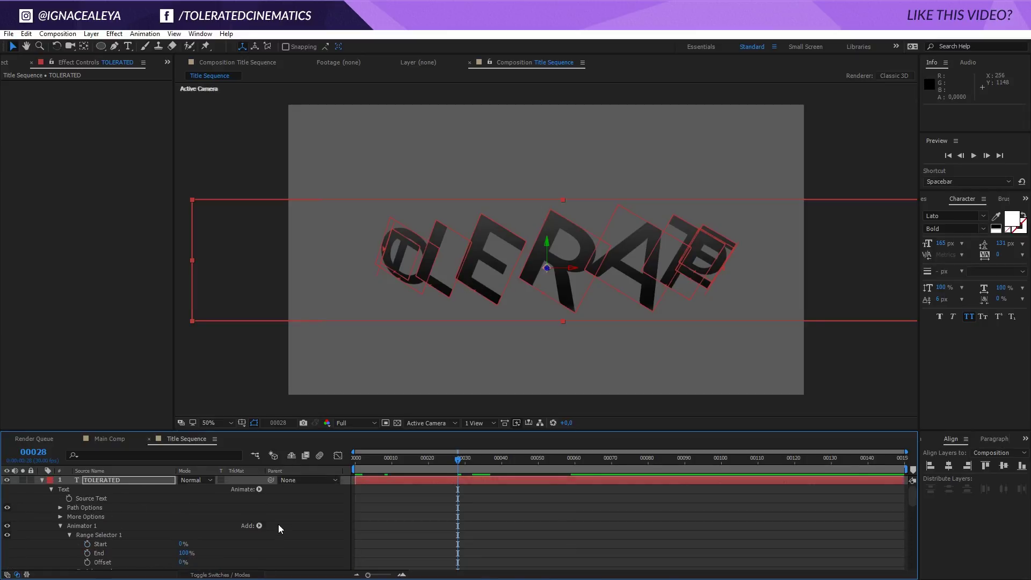
left_click(60, 517)
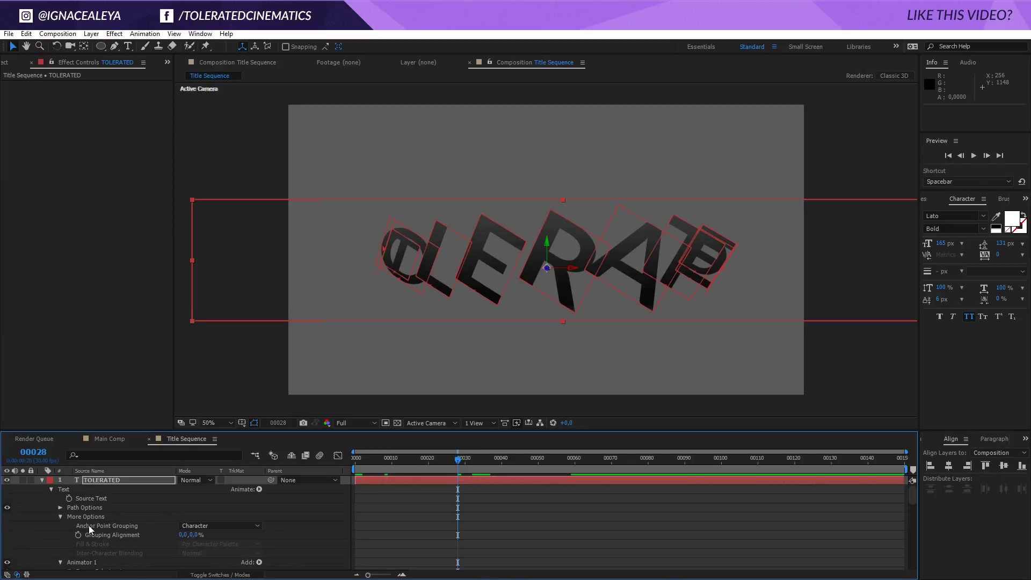
left_click(204, 527)
left_click(204, 527)
left_click(204, 527)
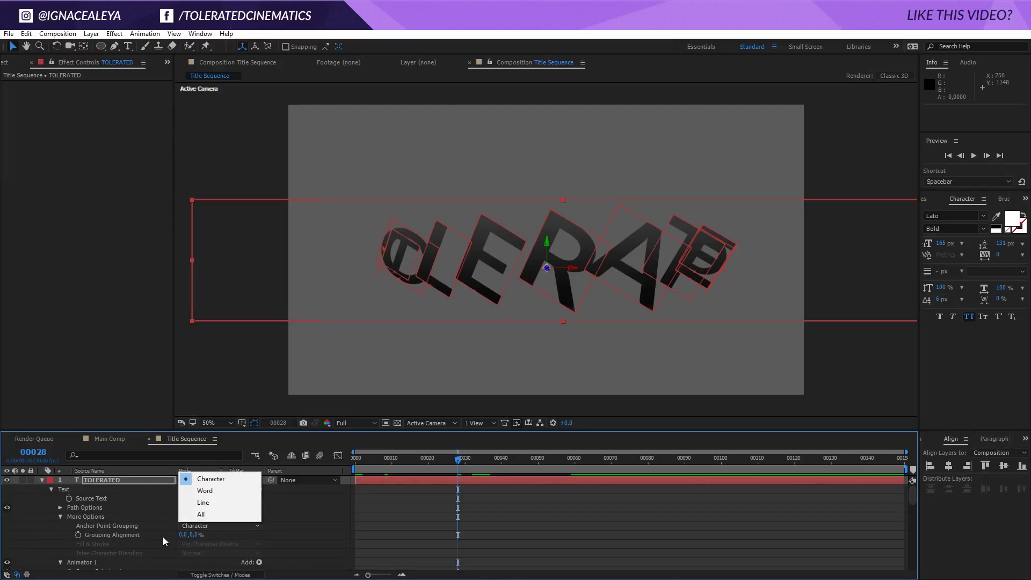
left_click(98, 535)
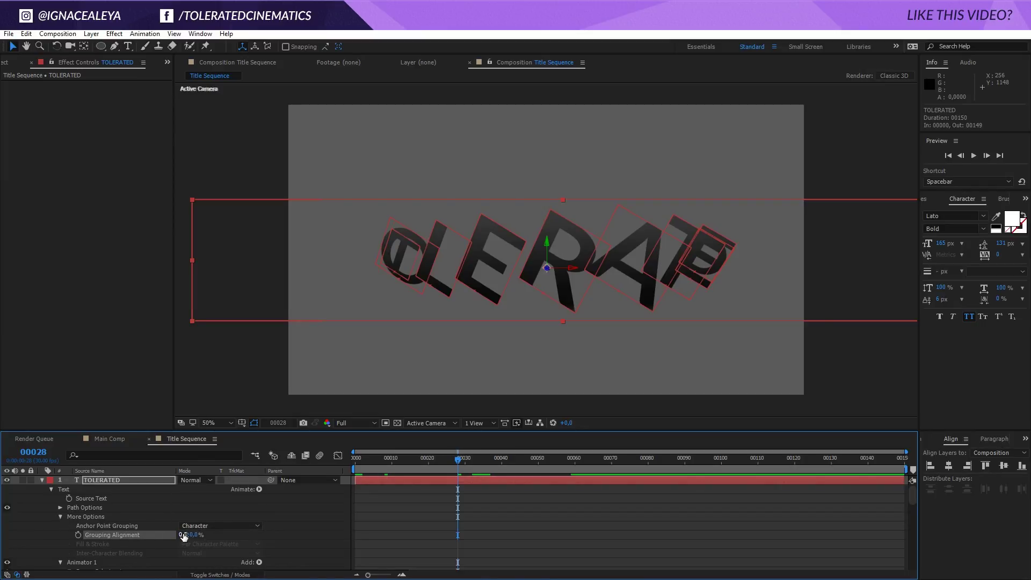
left_click_drag(183, 536, 187, 543)
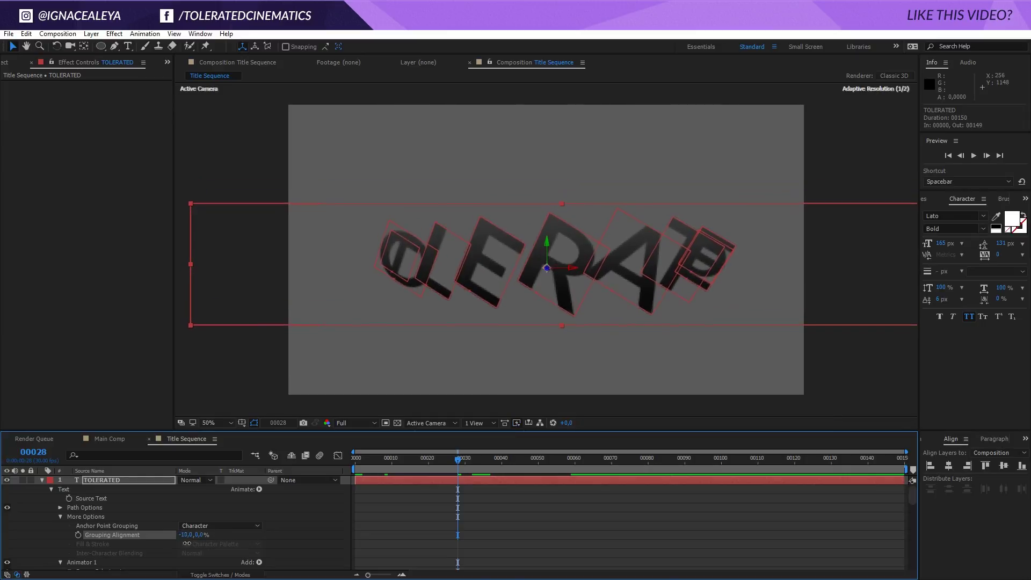
left_click(186, 537)
key("Return")
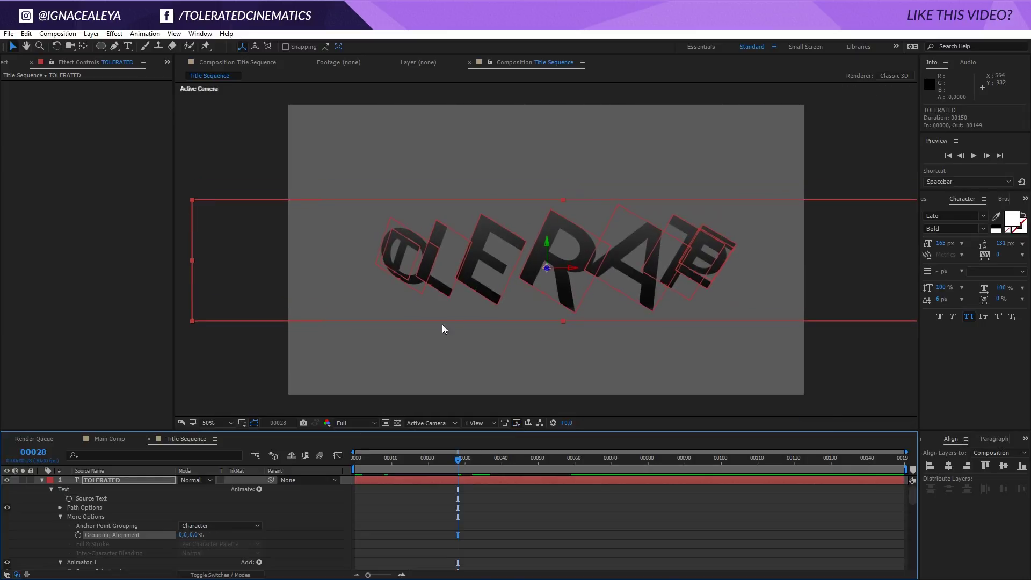
mouse_move(193, 536)
left_mouse_down()
mouse_move(209, 532)
mouse_move(175, 539)
left_mouse_up()
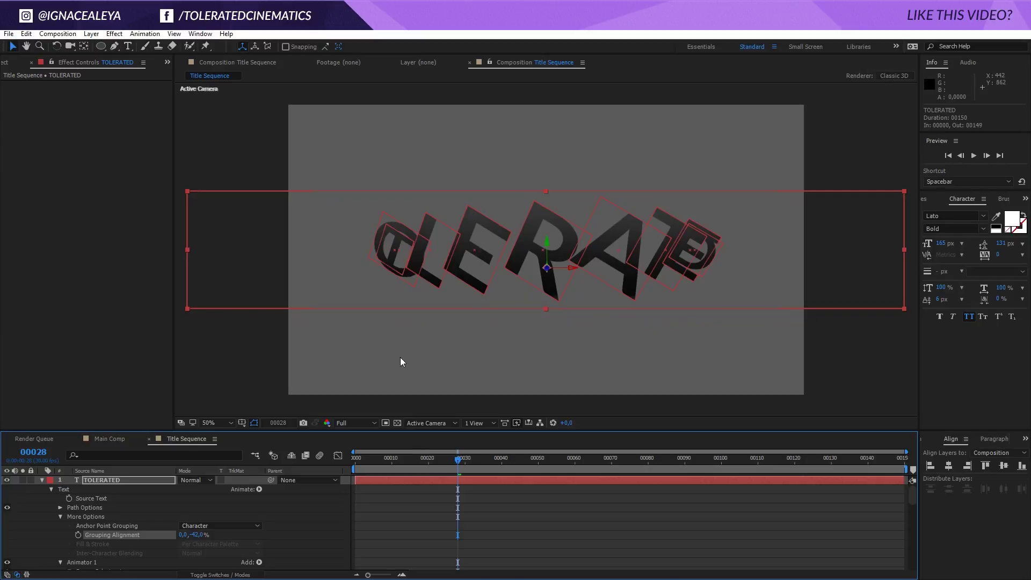
mouse_move(449, 471)
left_mouse_down()
mouse_move(384, 460)
mouse_move(527, 452)
mouse_move(430, 473)
mouse_move(469, 468)
left_mouse_up()
Turn on Randomize Order and set the Shape to Round in Animator 2's range selector, checking the motion at frame 25.
scroll(303, 519, "down", 5)
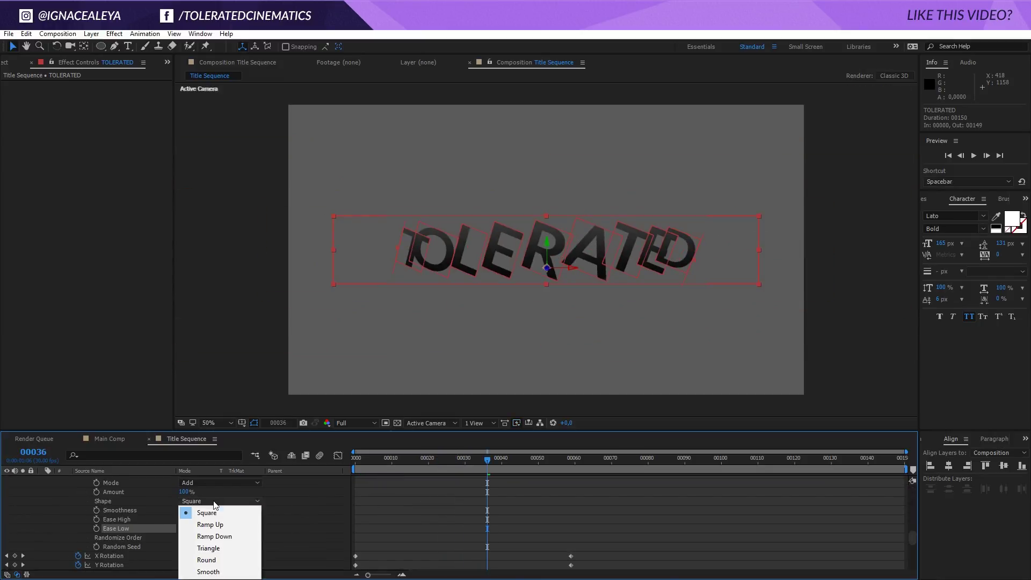
left_click(215, 560)
left_click_drag(420, 470, 446, 500)
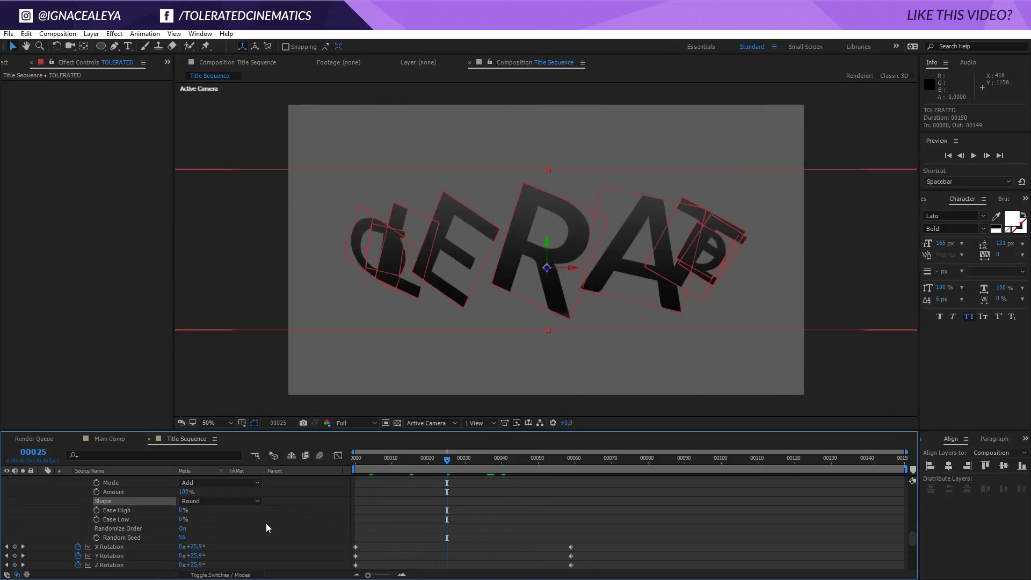
Set Animator 2's rotations at frame 0 to 60° on X, 60° on Y and 25° on Z, and preview the animation.
key("Home")
left_click(196, 554)
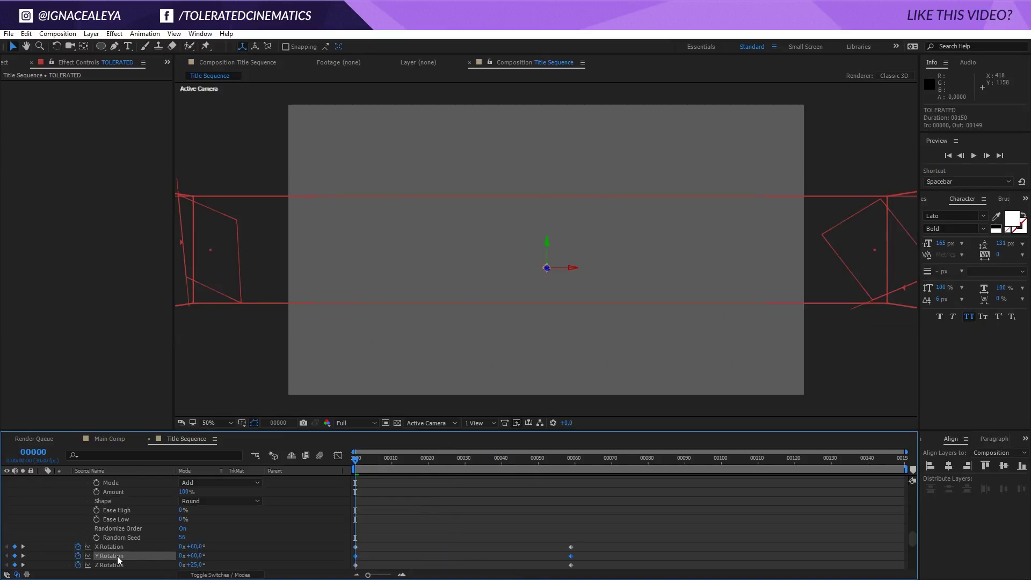
left_click(113, 565)
left_click_drag(356, 459, 488, 480)
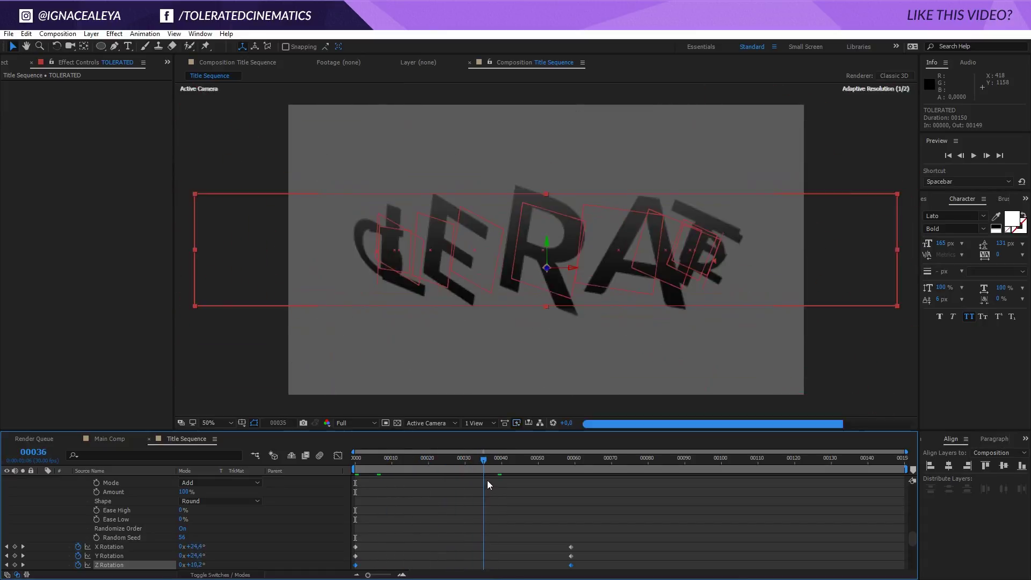
key("space")
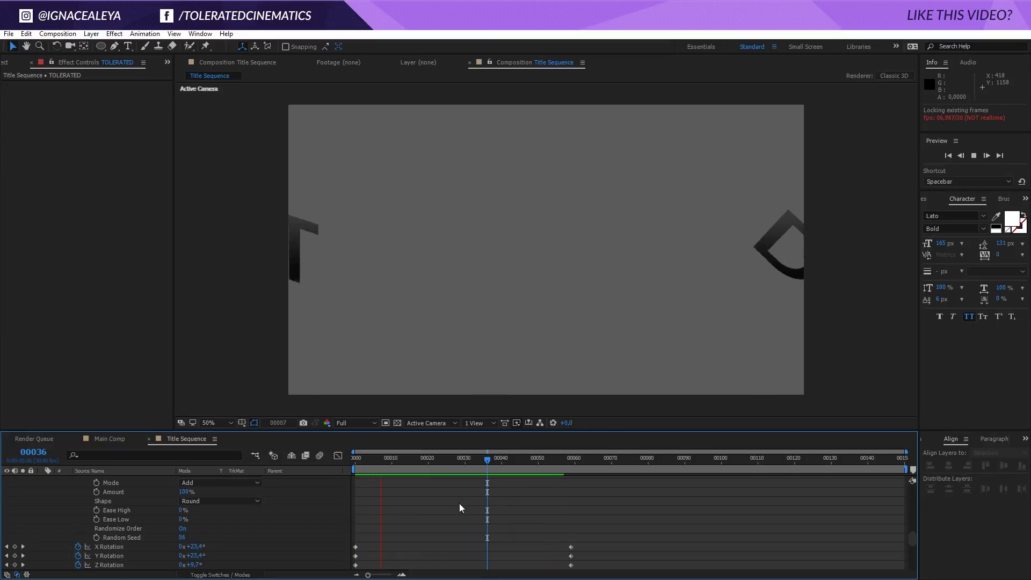
left_click(536, 459)
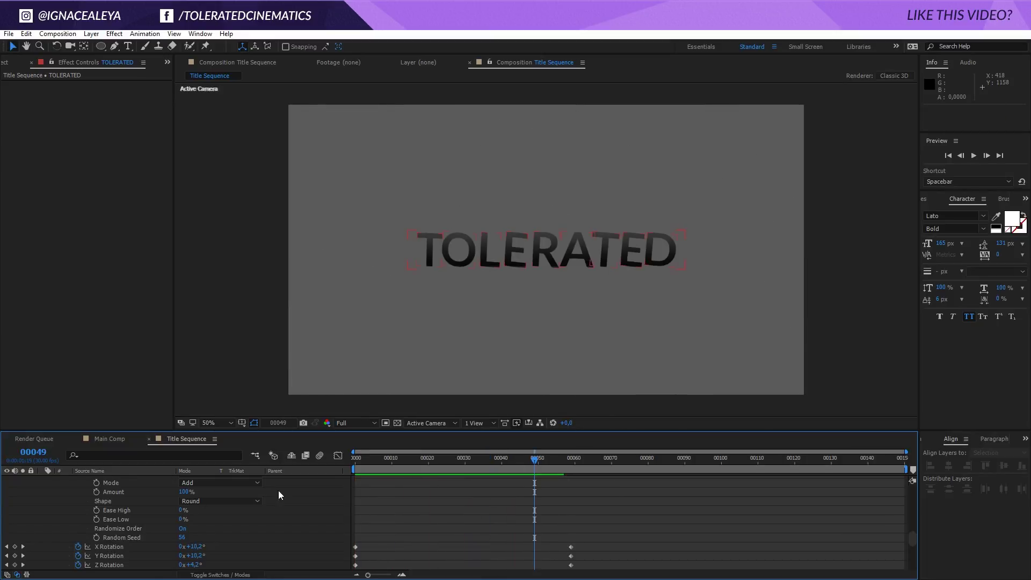
Duplicate the TOLERATED text layer and place the copy below the original.
scroll(84, 520, "up", 8)
left_click(93, 479)
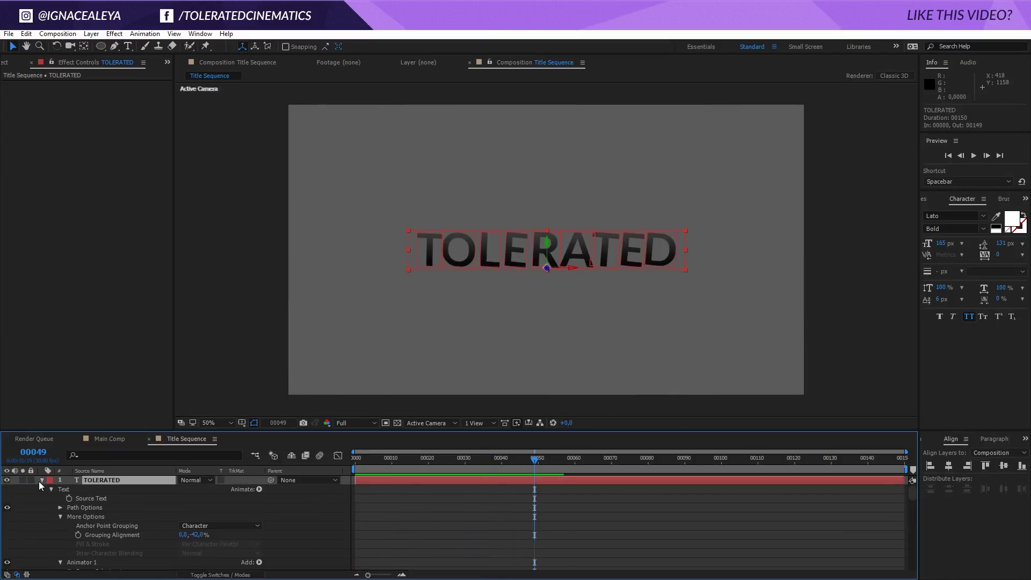
left_click(42, 480)
key("ctrl+d")
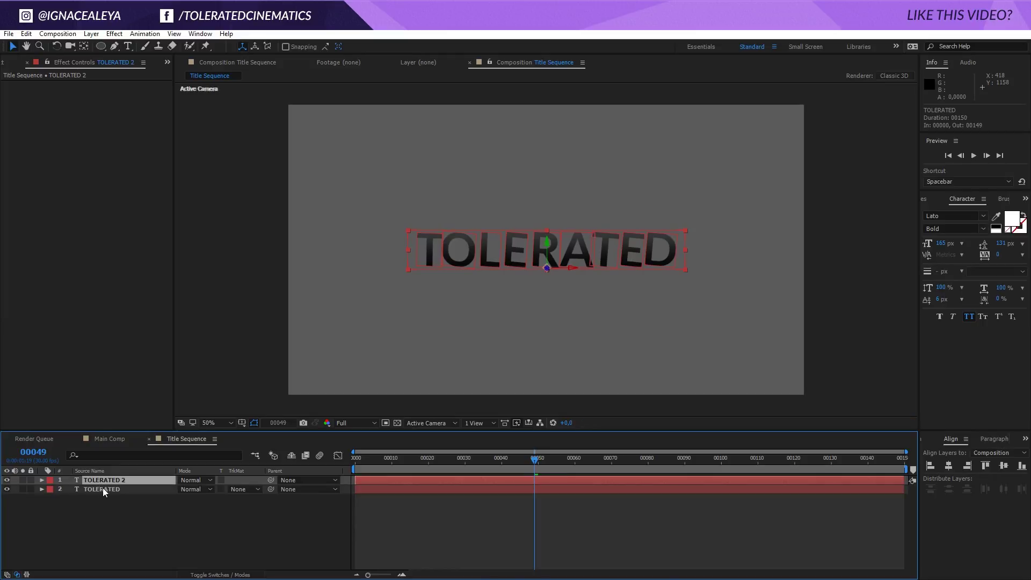
left_click_drag(113, 481, 111, 495)
left_click(117, 488)
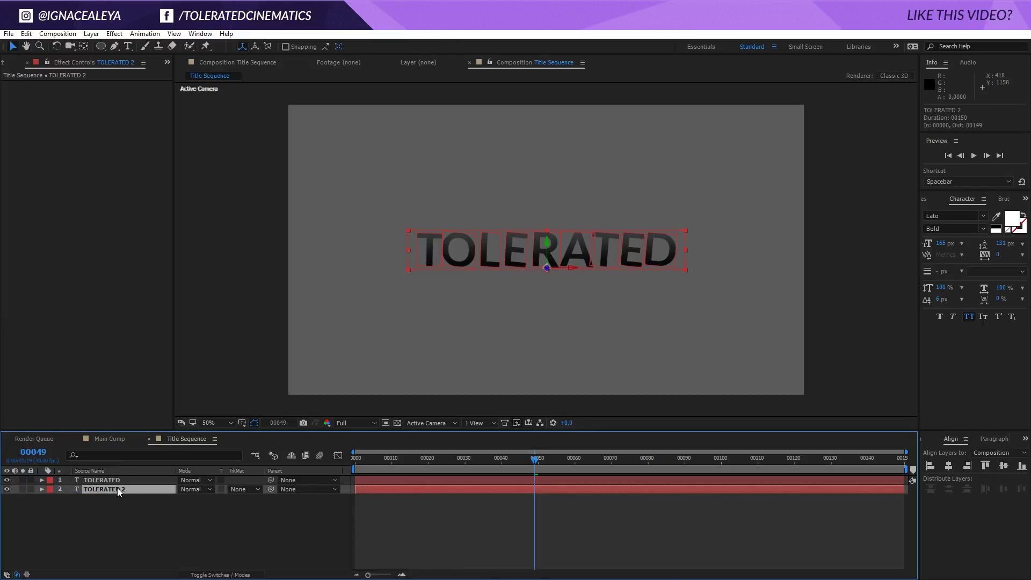
Set only the X Scale of the TOLERATED 2 layer to 99% and view the title enlarged at frame 85.
key("s")
left_click(665, 459)
left_click(637, 505)
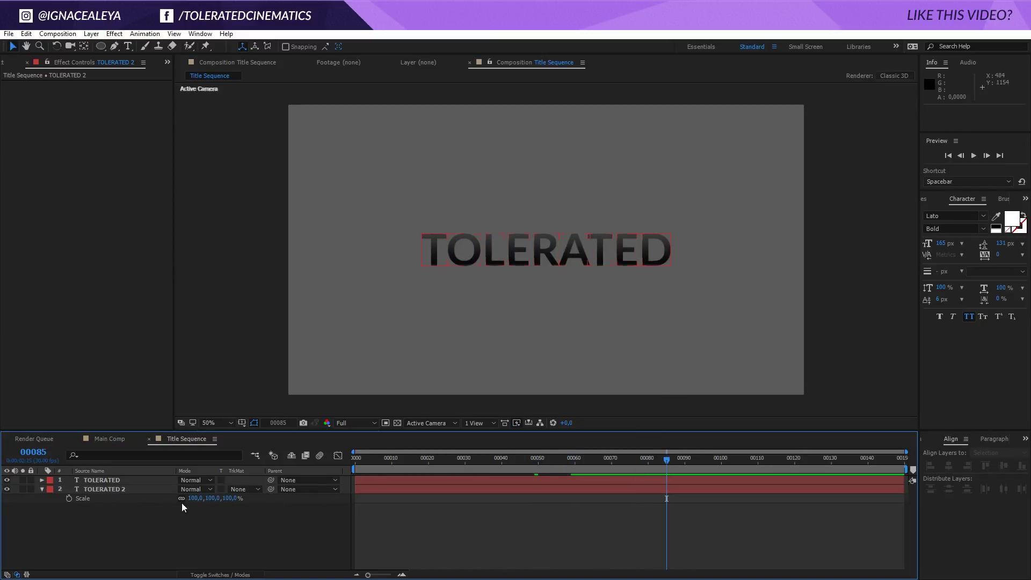
left_click(97, 489)
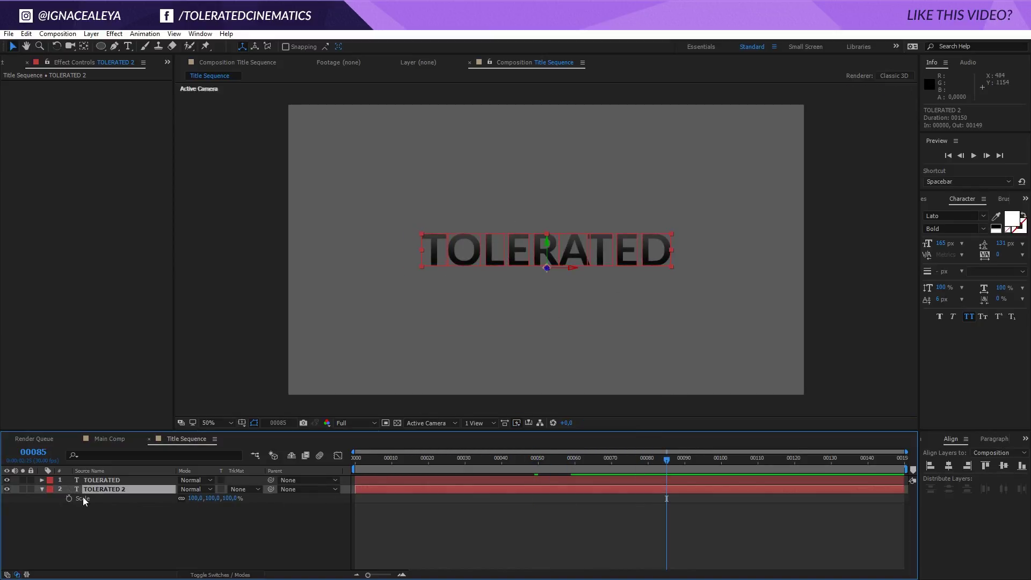
left_click(195, 498)
type("99")
left_click(188, 520)
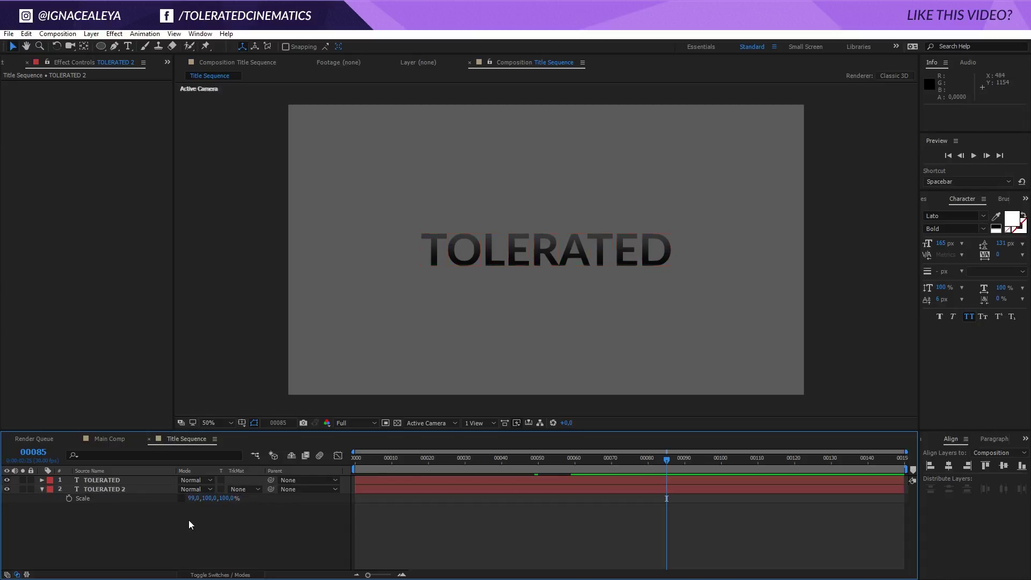
key("period")
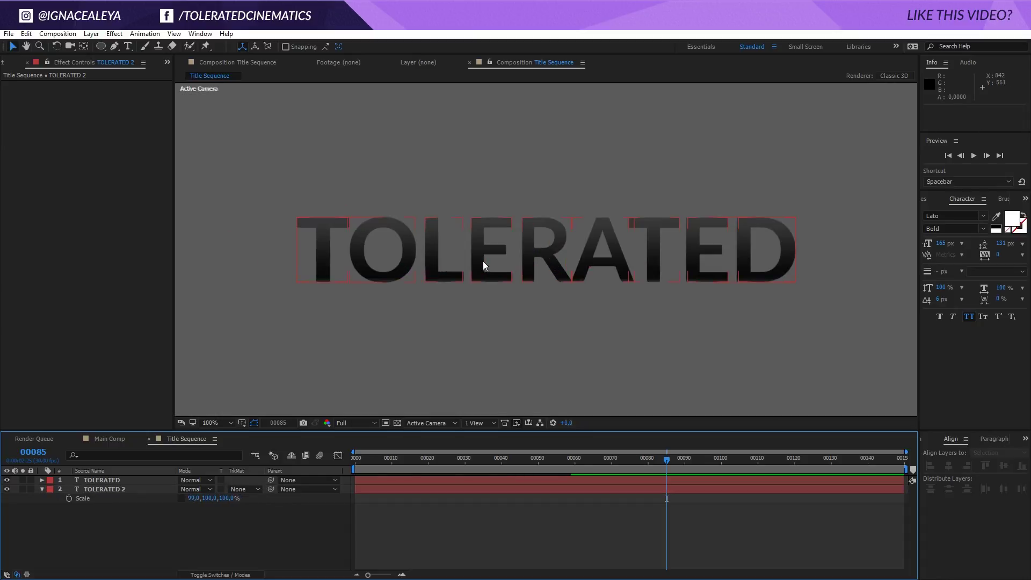
Check the paragraph alignment and the Scale values of the TOLERATED 2 layer.
left_click(923, 440)
left_click(992, 439)
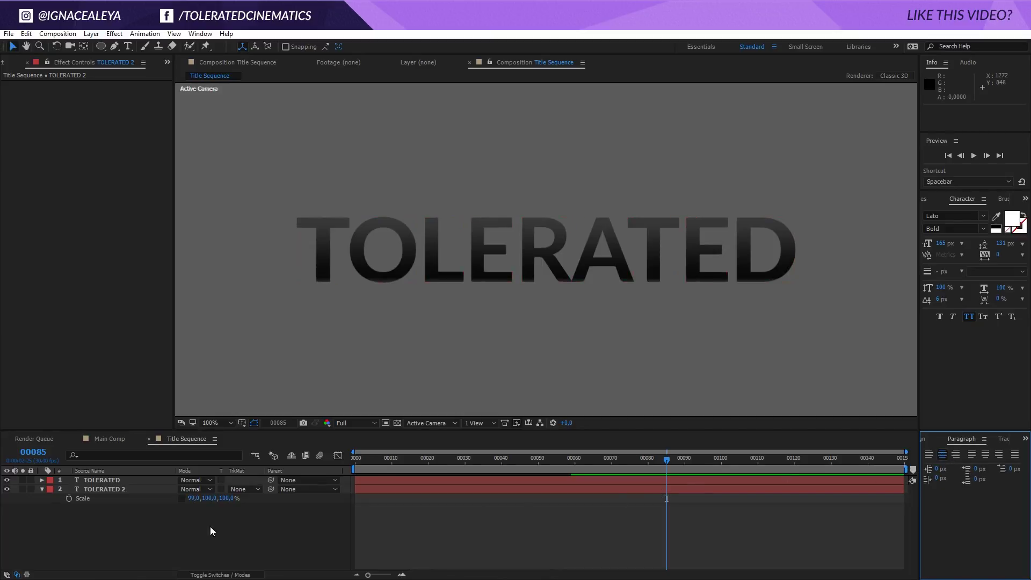
left_click(107, 488)
left_click(127, 501)
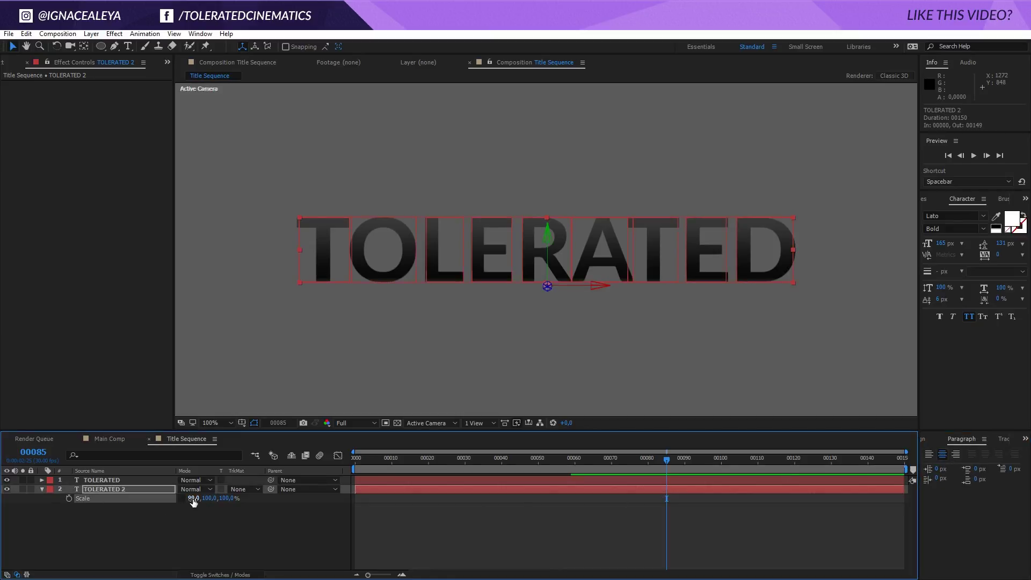
left_click(177, 526)
left_click(119, 491)
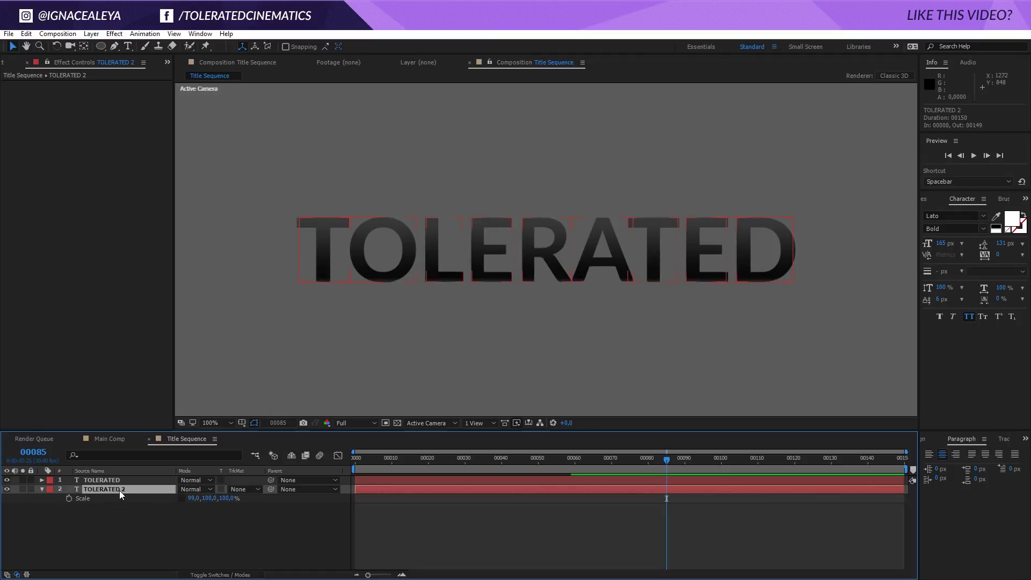
Edit TOLERATED 2's Gradient Overlay colours and add a grey 8D8D8D stop at 87.5%.
left_click(43, 489)
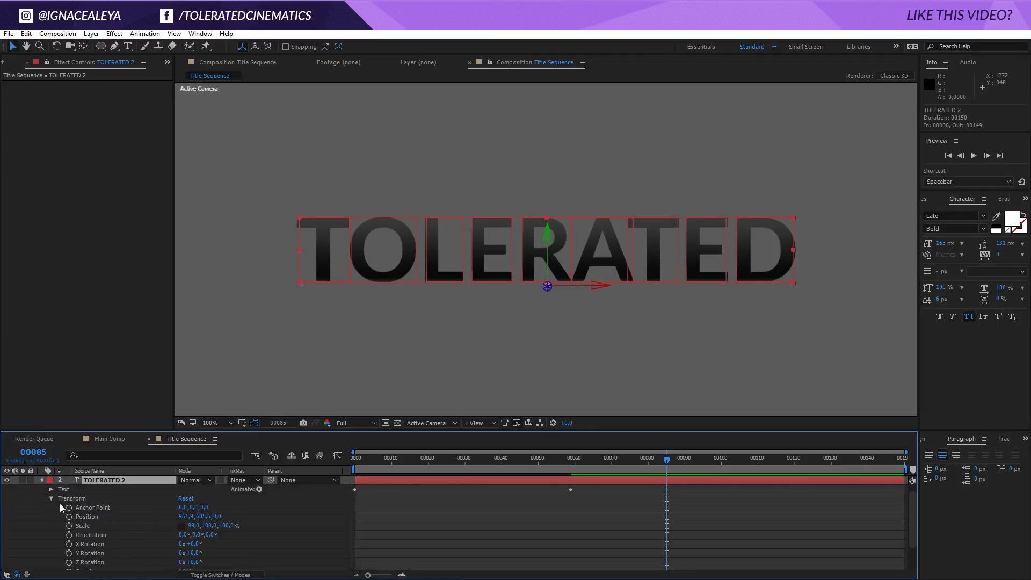
left_click(51, 497)
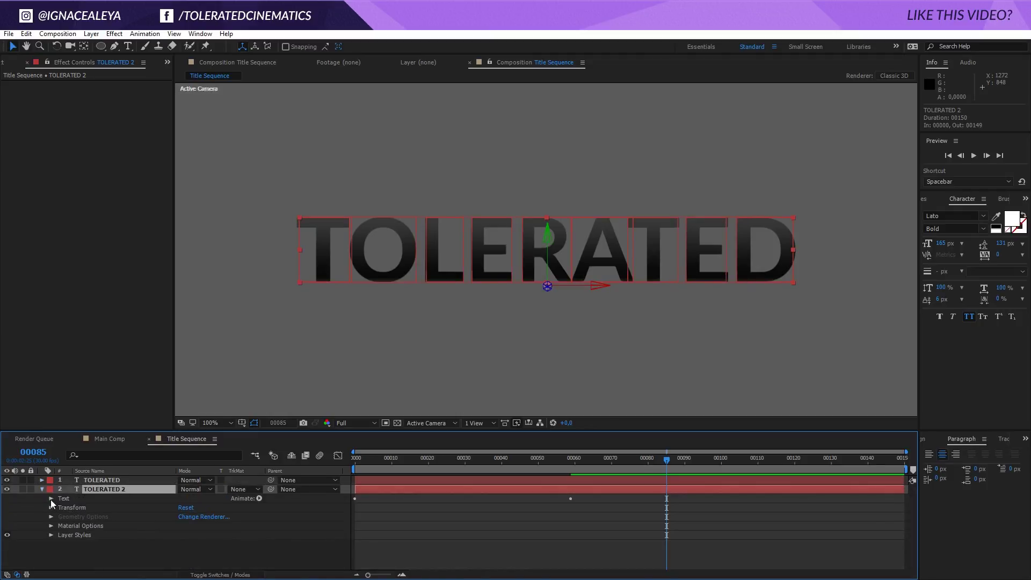
left_click(51, 535)
left_click(61, 553)
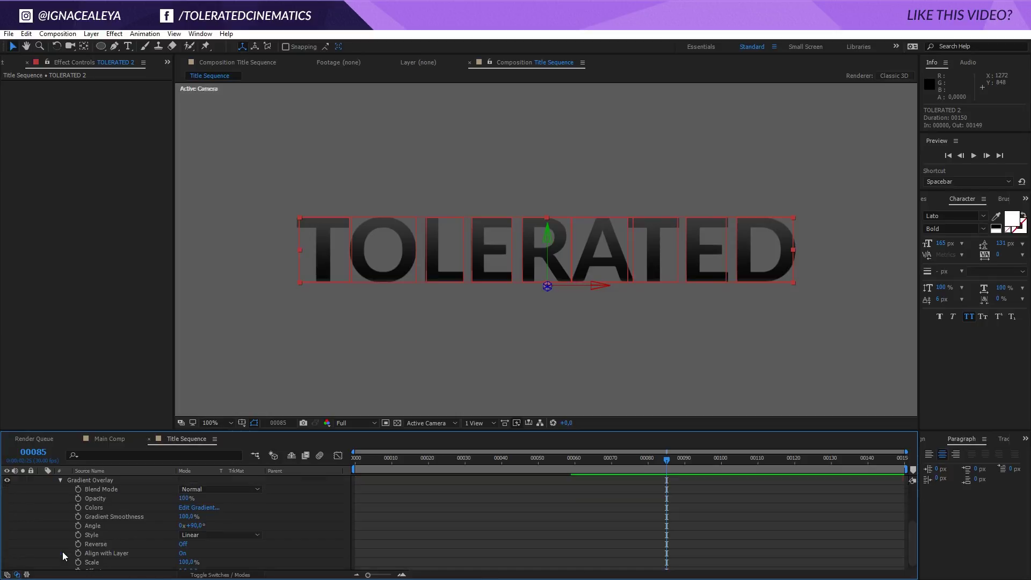
left_click(197, 509)
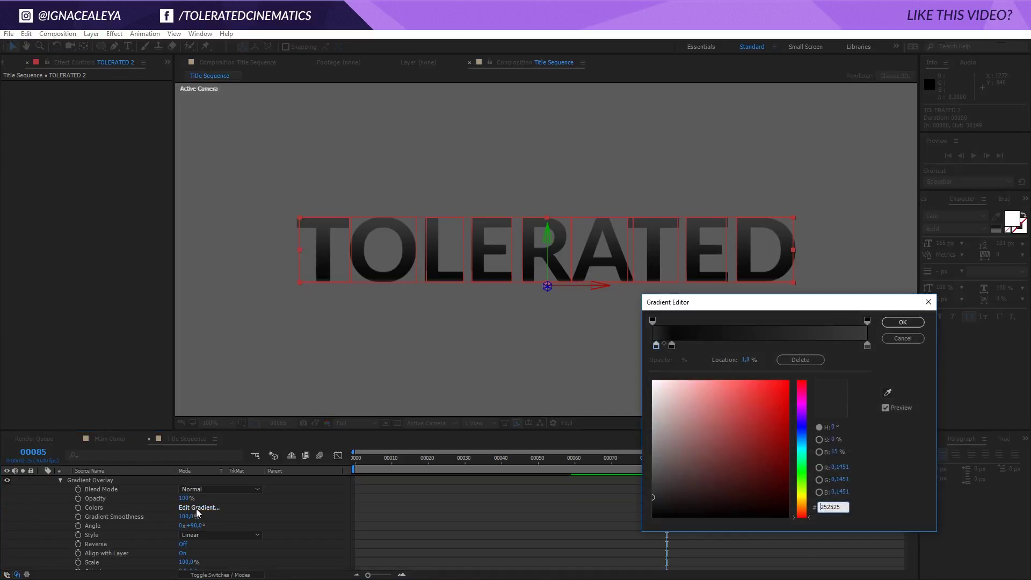
left_click(867, 346)
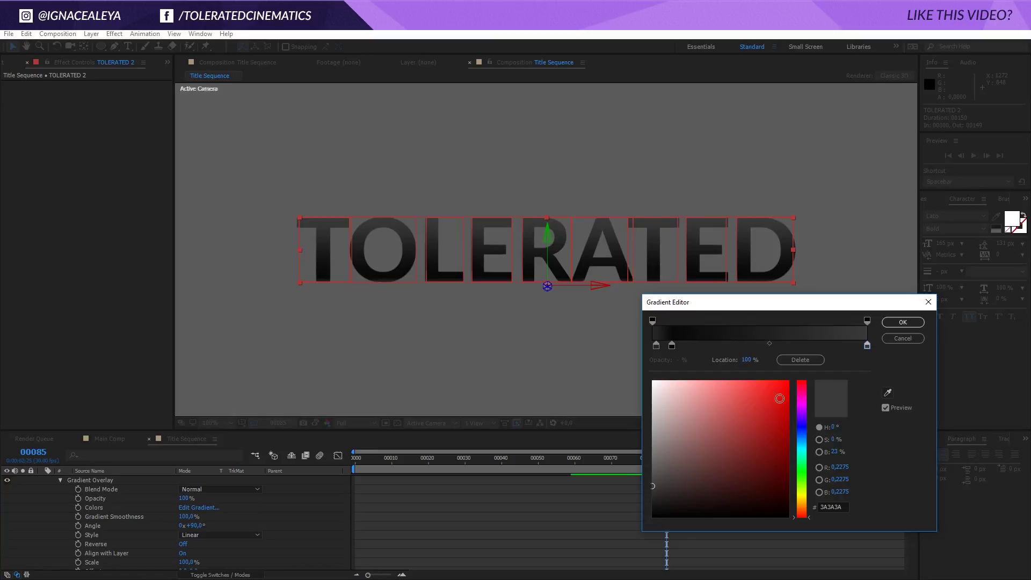
left_click(841, 346)
left_click_drag(666, 417, 610, 442)
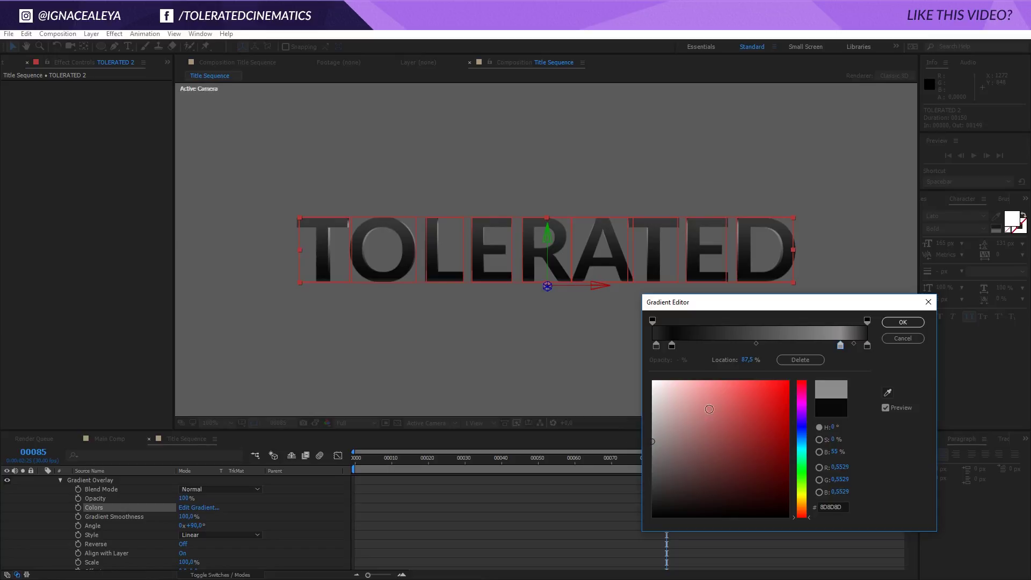
Add a white FFFFFF stop at about 81% and a grey 6C6C6C stop at 61% to the gradient.
left_click(826, 346)
left_click_drag(706, 416, 653, 381)
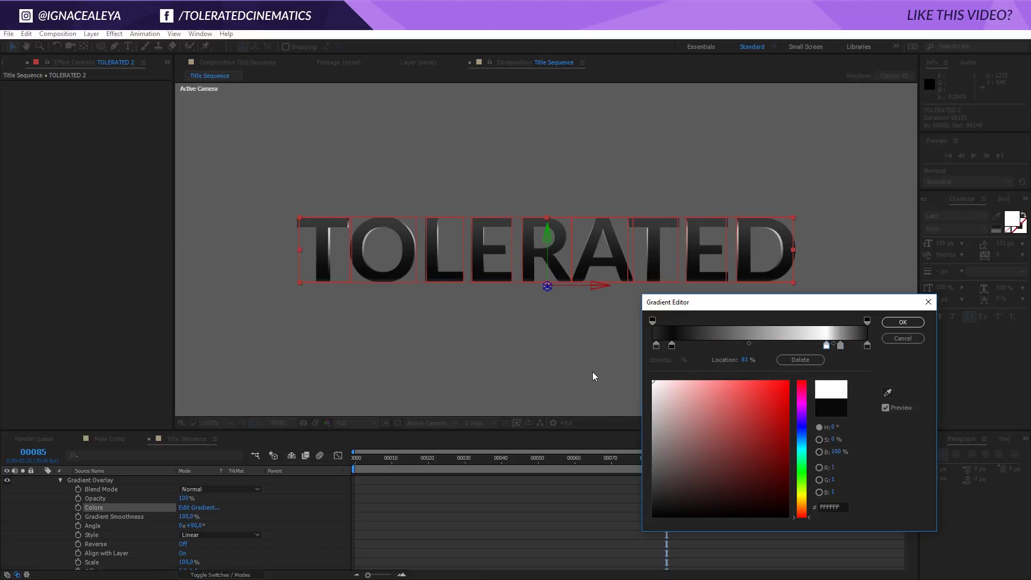
left_click(784, 346)
left_click_drag(671, 408, 650, 462)
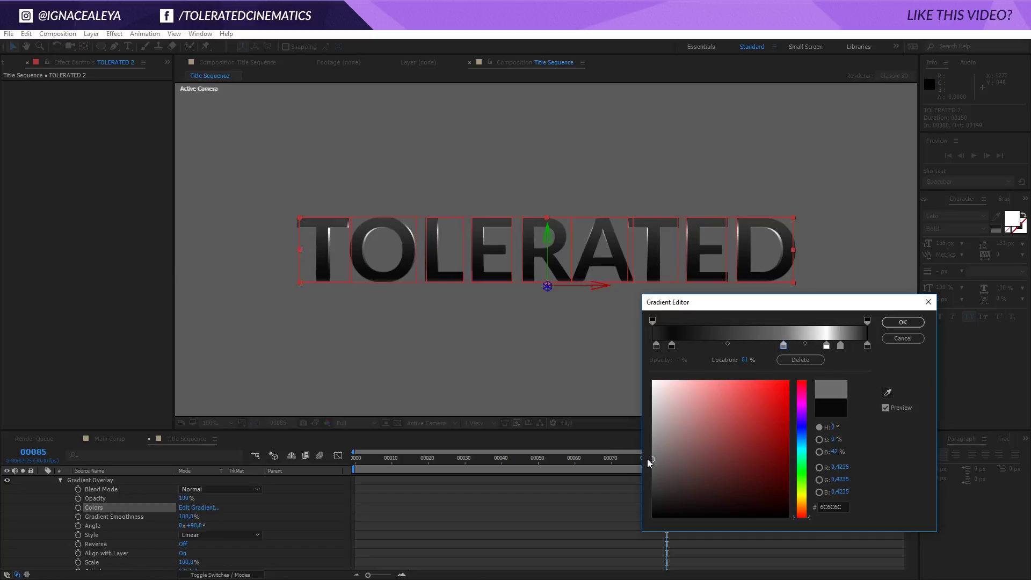
Add two dark stops near the gradient's middle and lighten the first two stops, giving the one at 1.8% the colour B0B0B0.
left_click(712, 346)
mouse_move(688, 397)
left_mouse_down()
mouse_move(623, 422)
mouse_move(662, 415)
mouse_move(642, 440)
mouse_move(606, 424)
left_mouse_up()
left_click(657, 346)
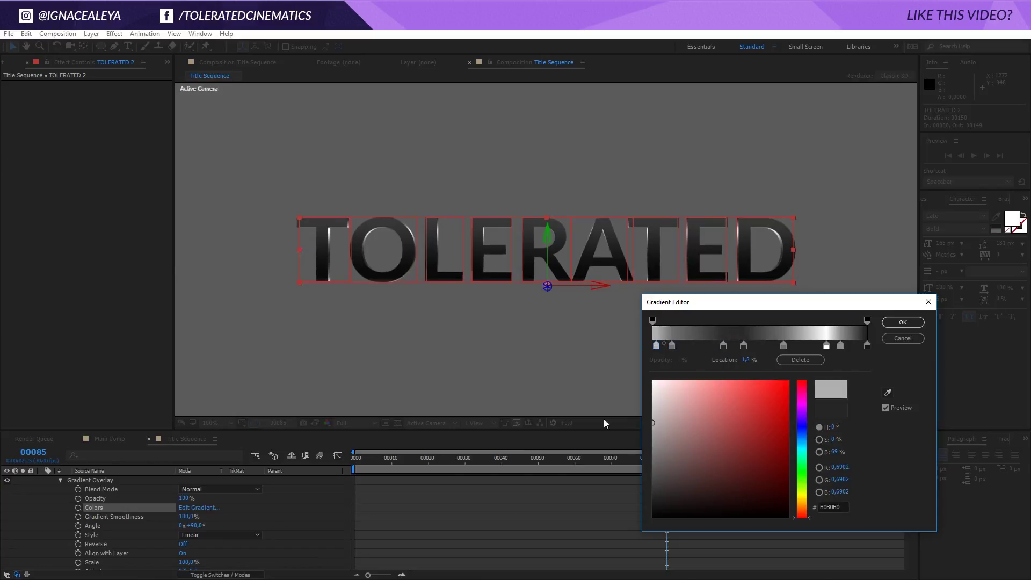
Set the gradient stop at 42.5% to the dark grey 252525 and apply the edited gradient.
left_click(744, 346)
mouse_move(652, 494)
left_mouse_down()
mouse_move(637, 509)
mouse_move(638, 498)
left_mouse_up()
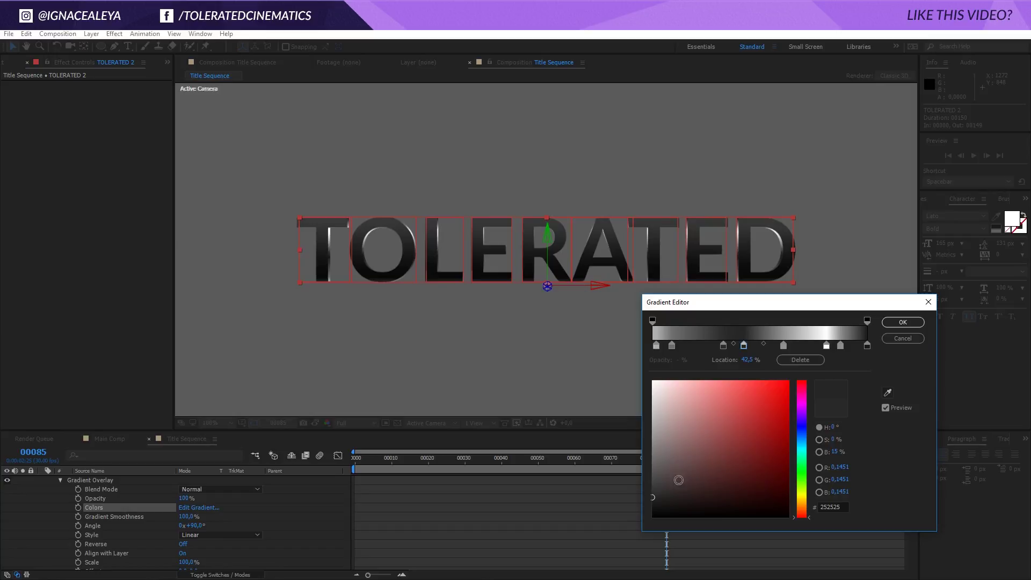
left_click(909, 323)
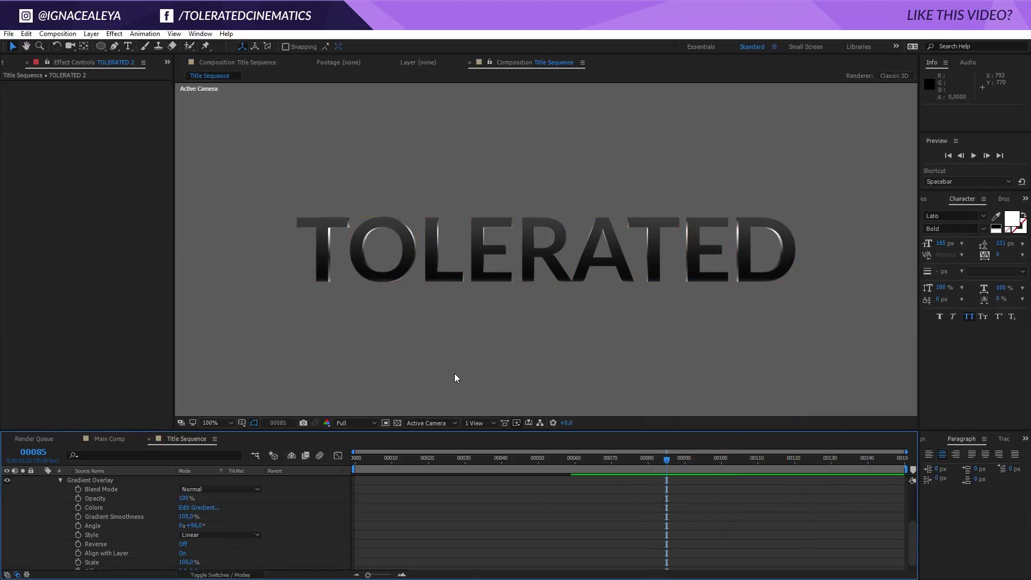
Reopen TOLERATED 2's gradient colours and darken the 61% stop to 414141 and the 81% stop to 979797.
left_click(199, 508)
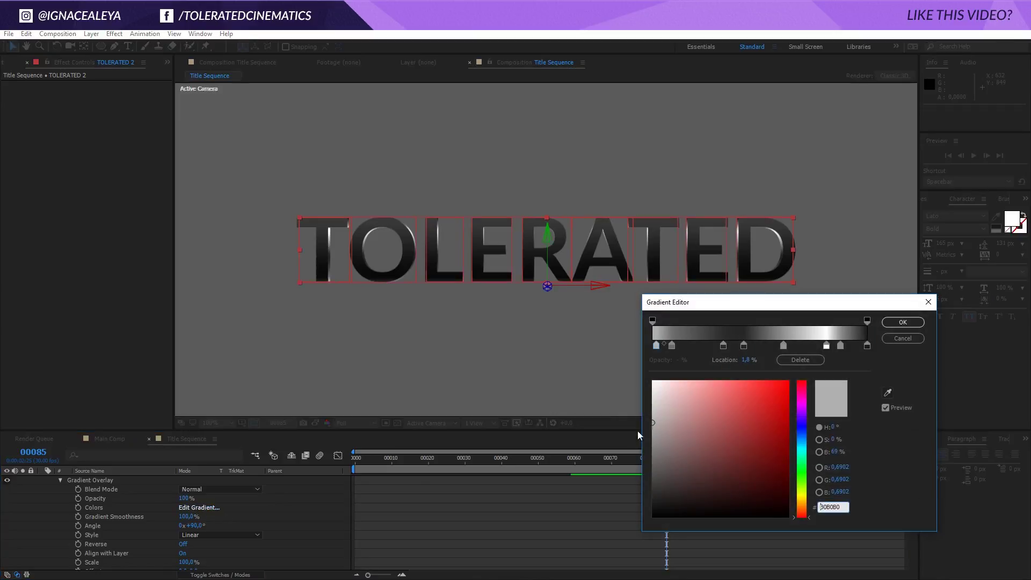
left_click(784, 345)
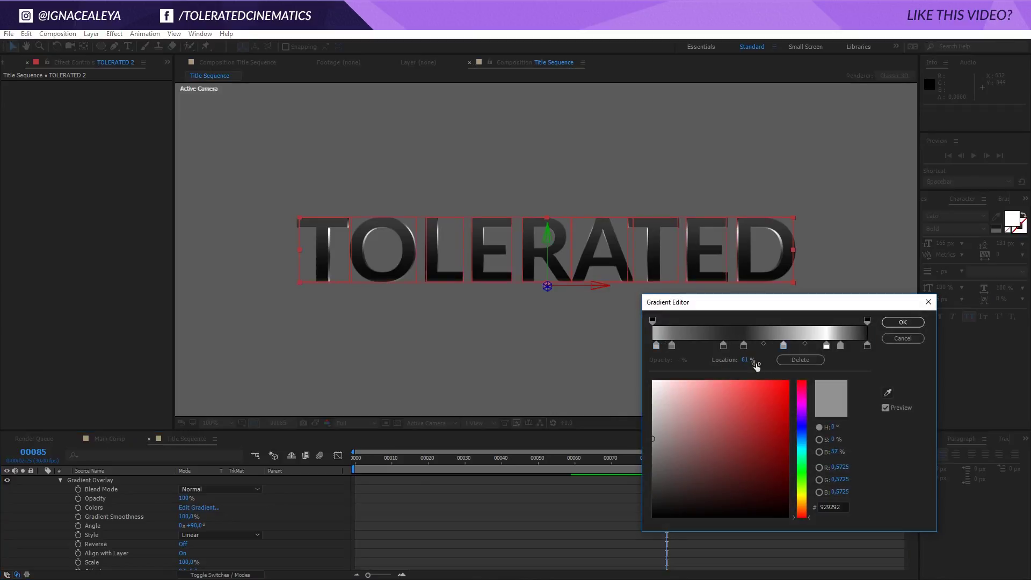
left_click_drag(644, 478, 624, 482)
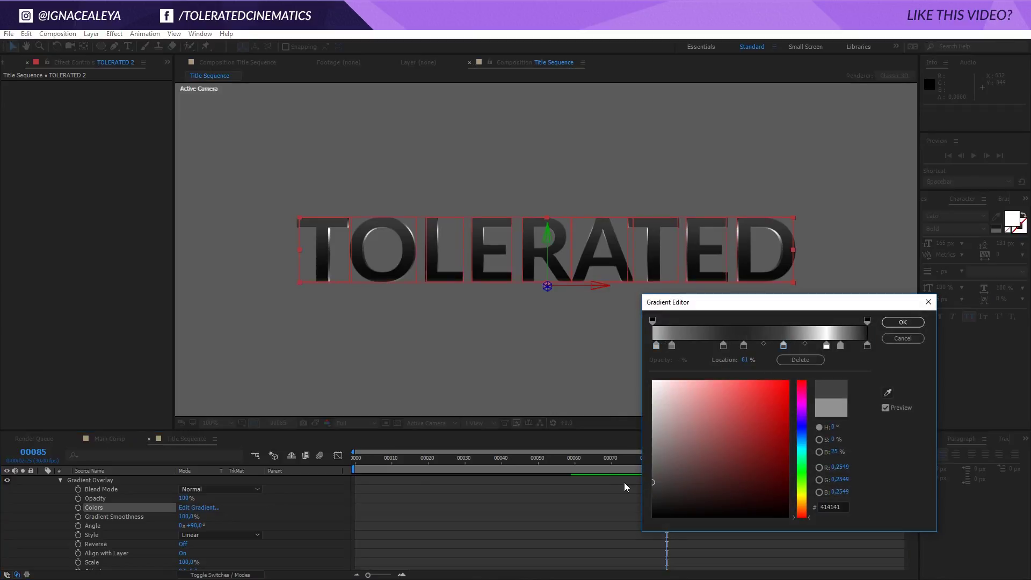
left_click(827, 346)
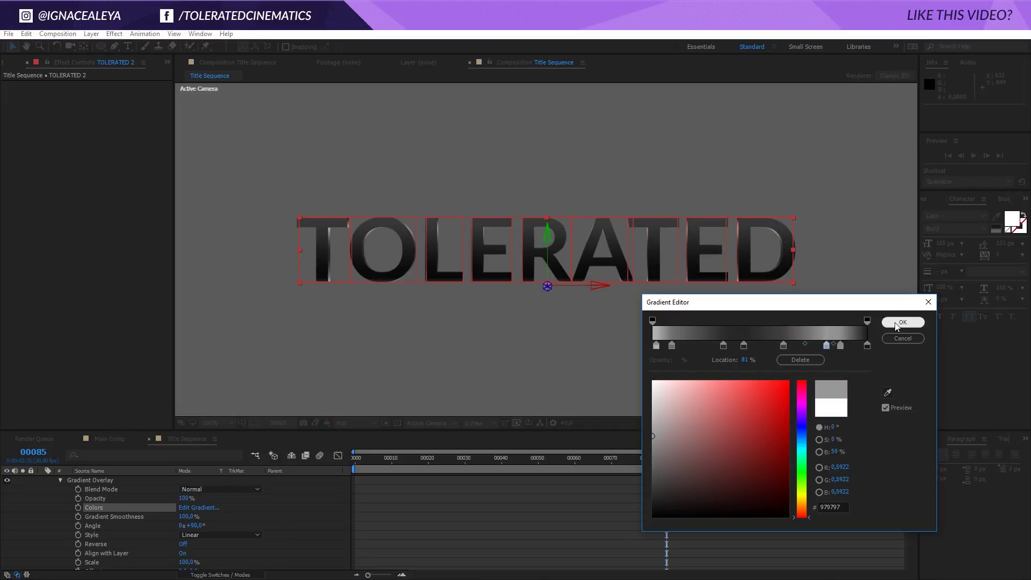
left_click(913, 322)
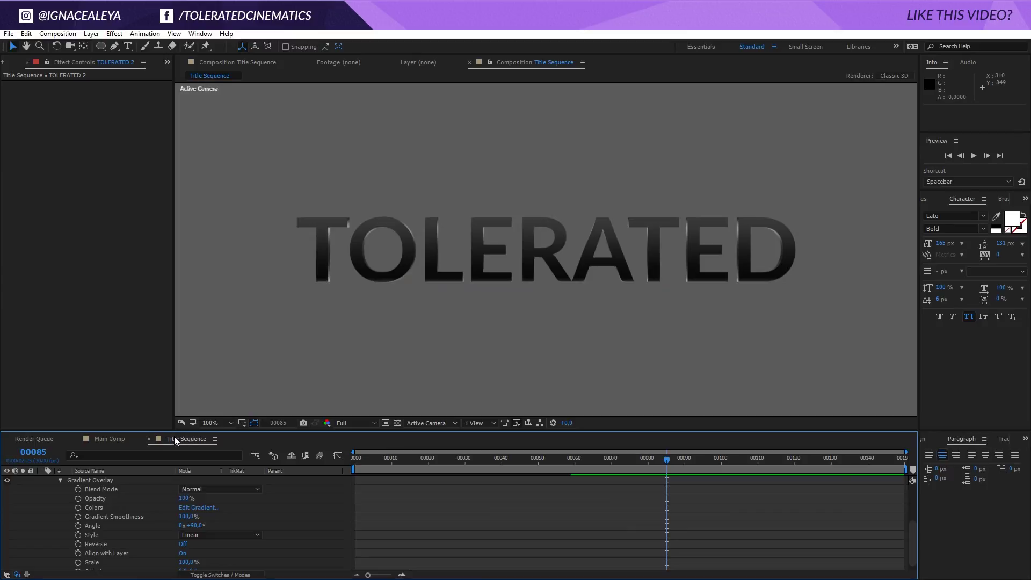
Collapse TOLERATED 2's properties, place the Title Sequence comp above Background in Main Comp, and scrub to frame 29.
scroll(58, 498, "up", 3)
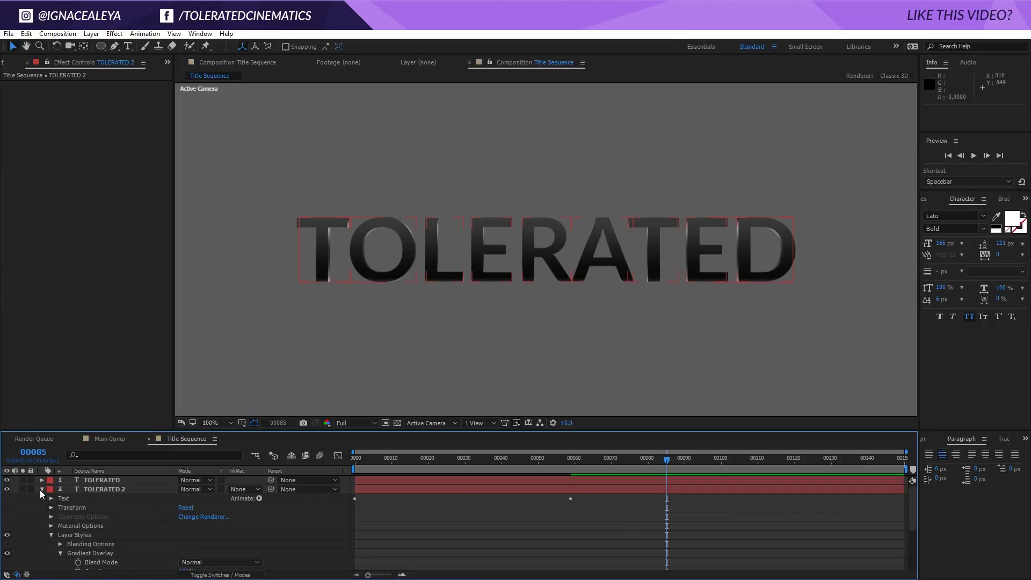
left_click(42, 489)
mouse_move(486, 455)
left_mouse_down()
mouse_move(318, 465)
mouse_move(474, 473)
mouse_move(480, 460)
left_mouse_up()
left_click(107, 439)
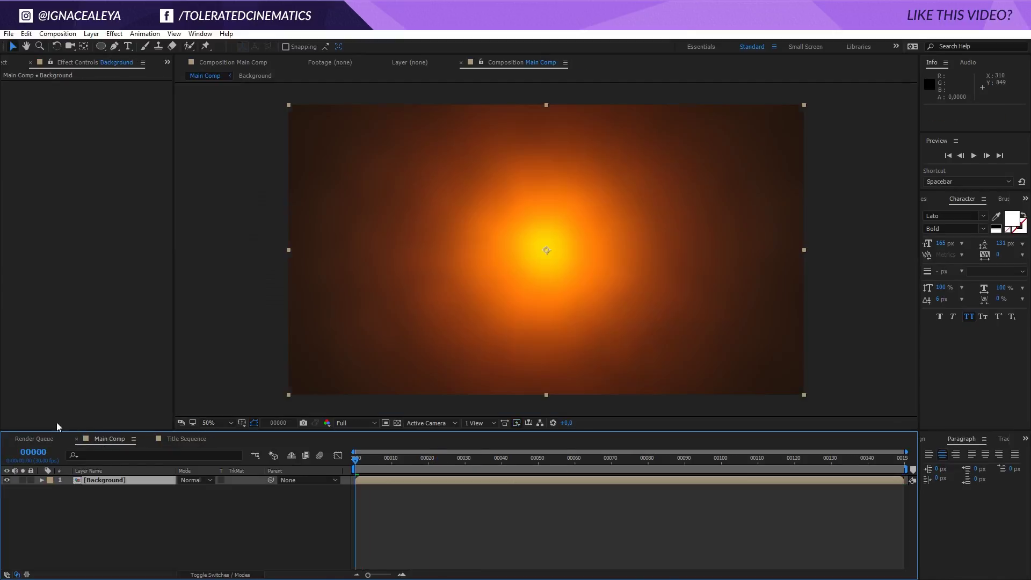
left_click(5, 63)
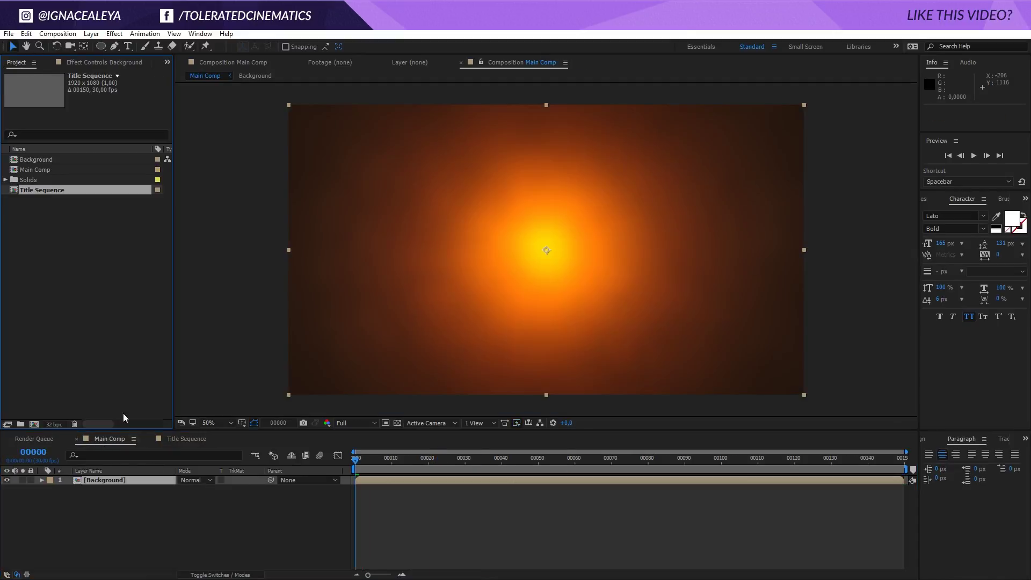
left_click_drag(44, 190, 128, 477)
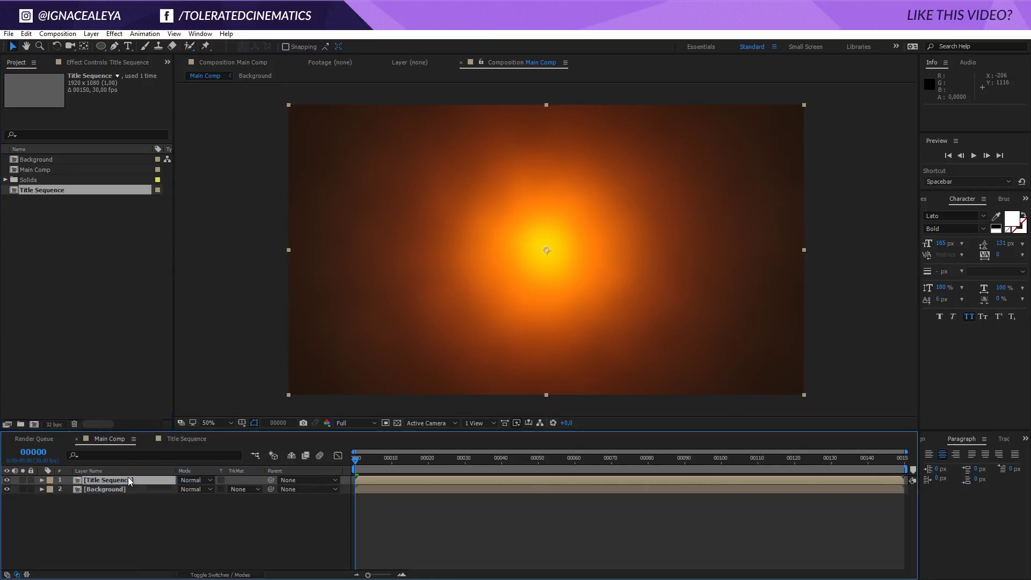
left_click_drag(369, 461, 462, 472)
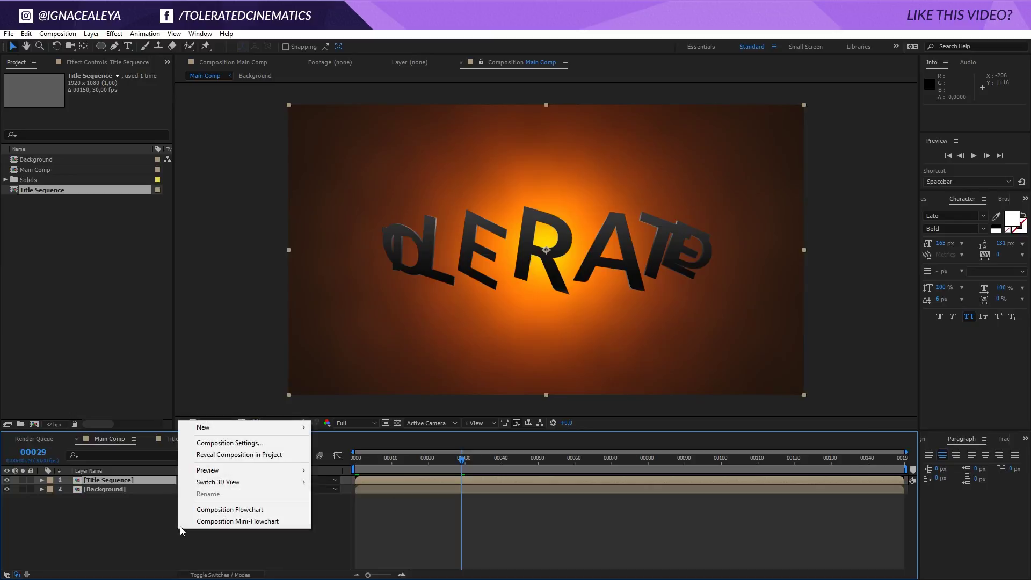
Add an adjustment layer above Title Sequence in Main Comp and apply Tint with Amount to Tint at 25%.
right_click(181, 505)
mouse_move(206, 427)
left_click(108, 514)
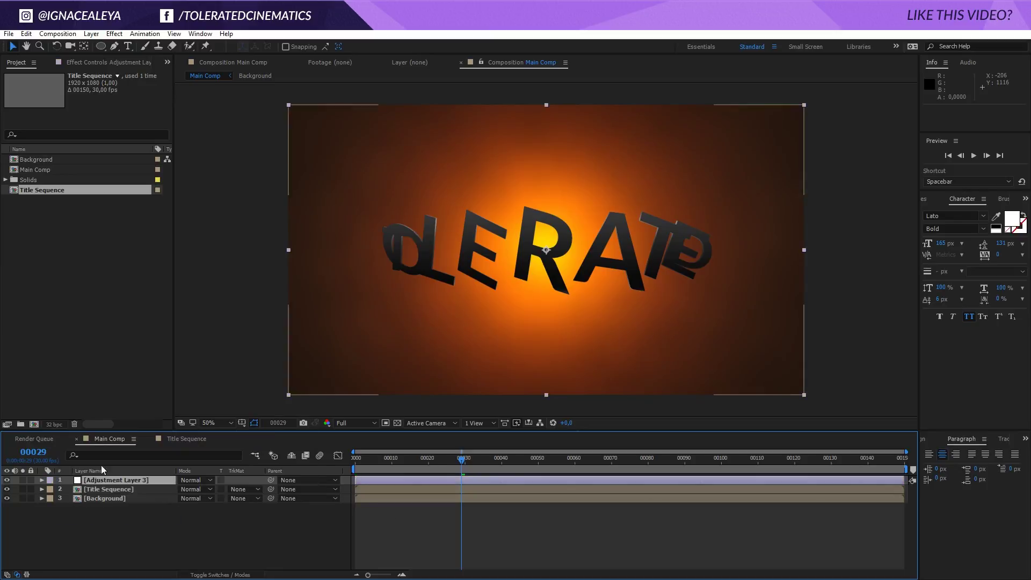
left_click(115, 35)
mouse_move(81, 144)
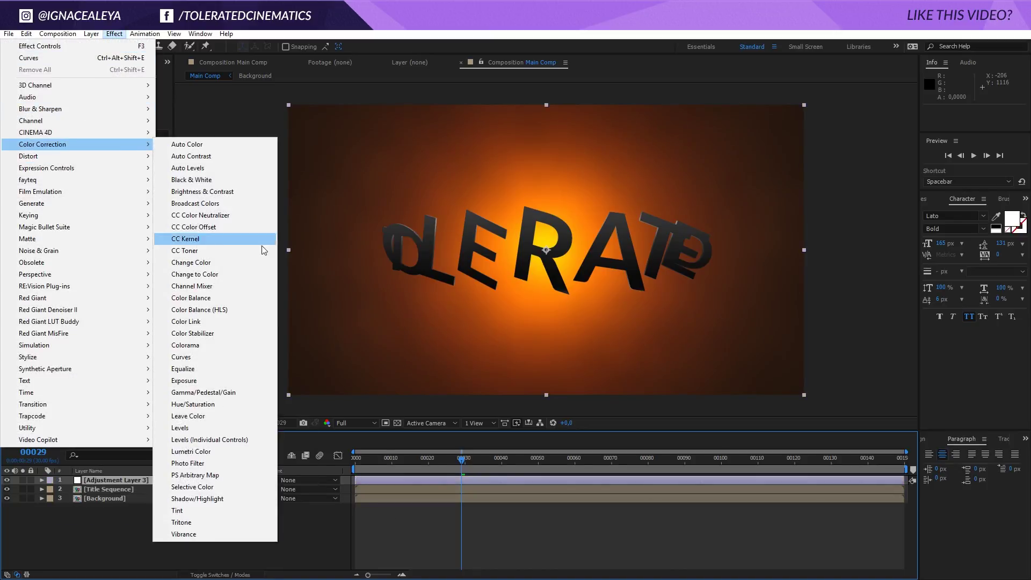
left_click(196, 511)
left_click(103, 113)
type("25")
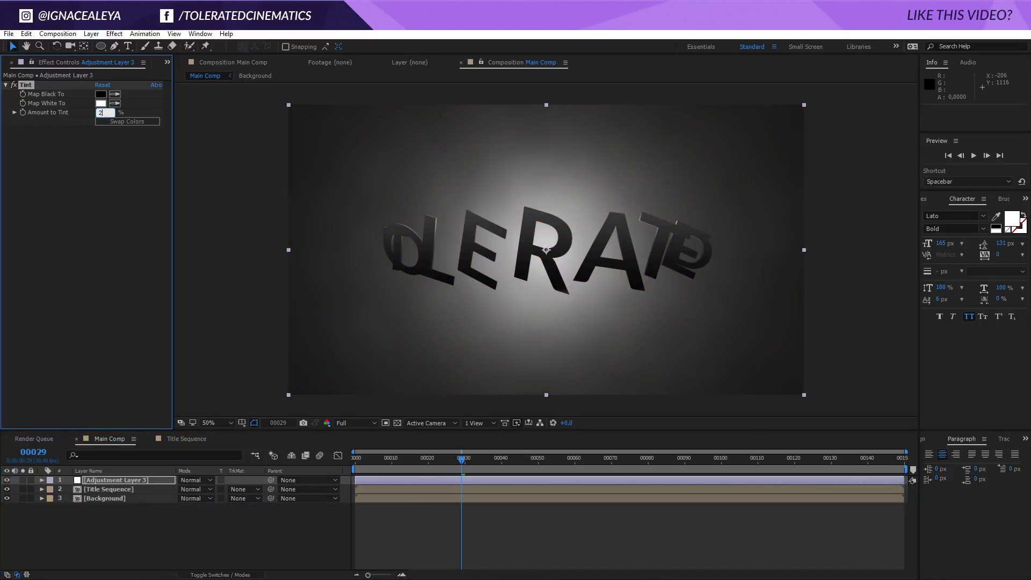
key("Return")
Add Curves to the adjustment layer and shape a slight S-curve, lowering the shadows and raising the highlights.
left_click(115, 33)
mouse_move(75, 143)
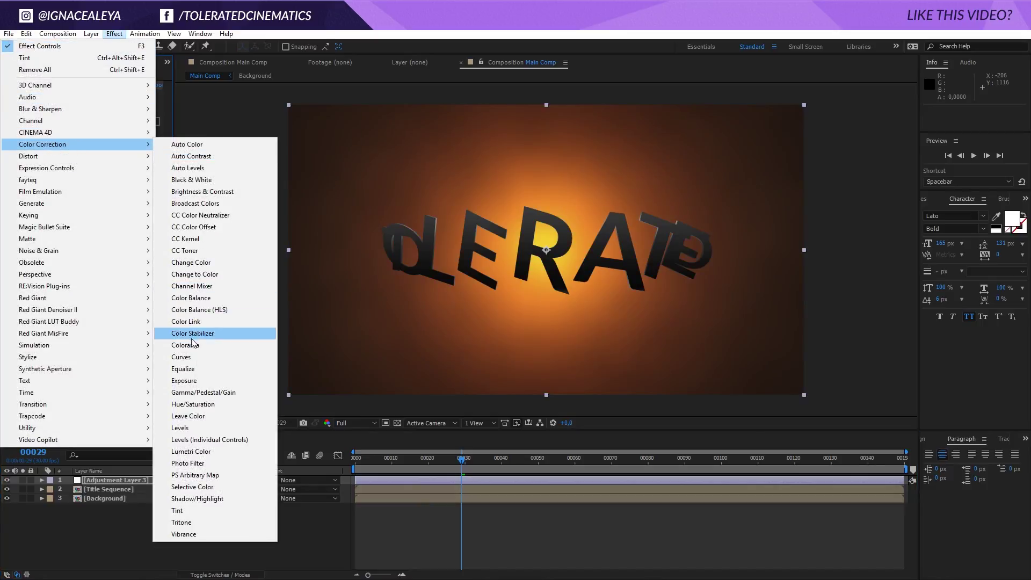
left_click(183, 357)
left_click_drag(81, 271, 60, 279)
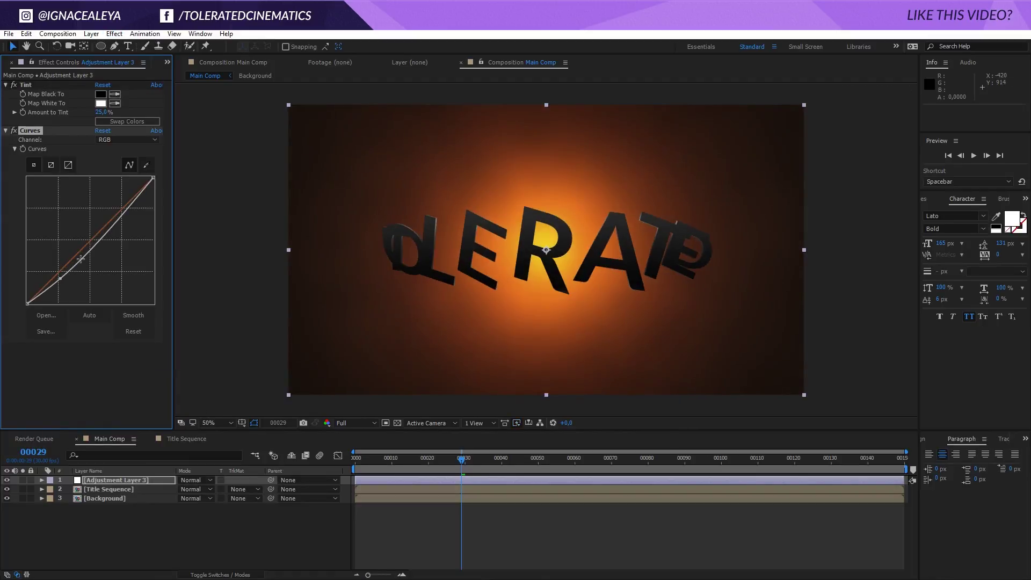
left_click(109, 229)
left_click_drag(105, 228, 107, 223)
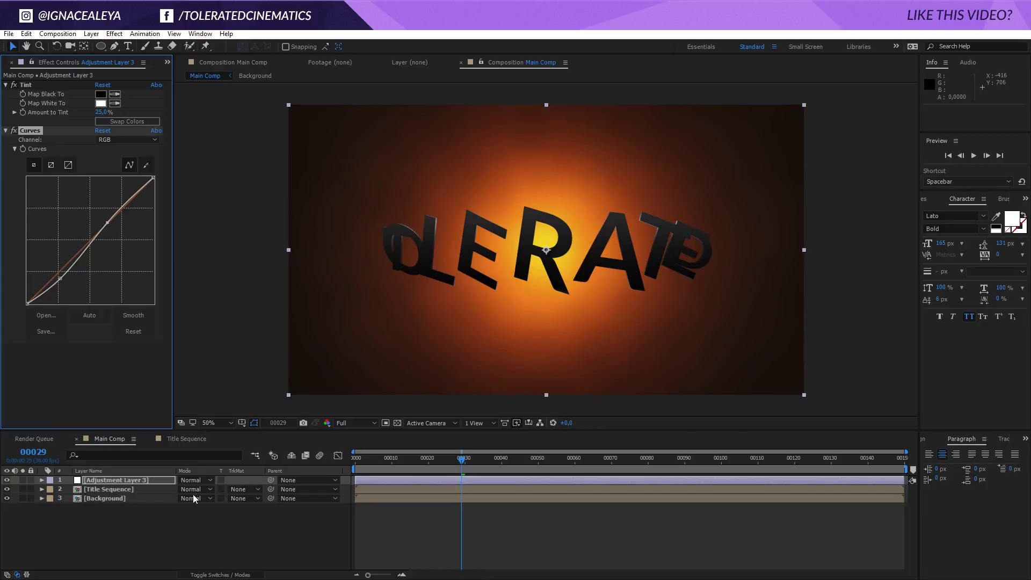
Preview the colour-graded title animation in Main Comp and scrub back to its beginning.
left_click(230, 553)
key("space")
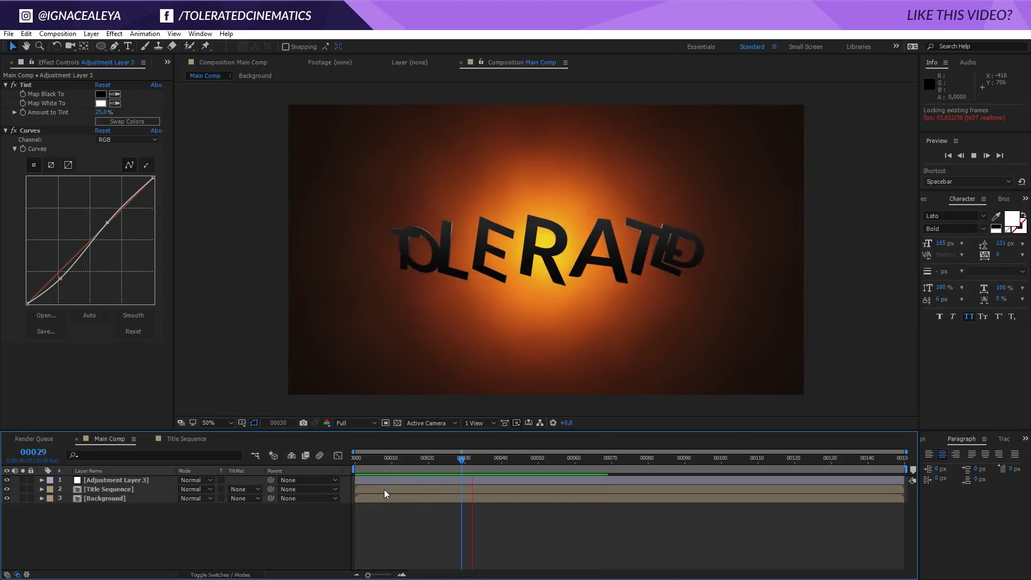
left_click_drag(424, 461, 367, 475)
Create a new adjustment layer at the top of Main Comp and name it Optics.
right_click(175, 548)
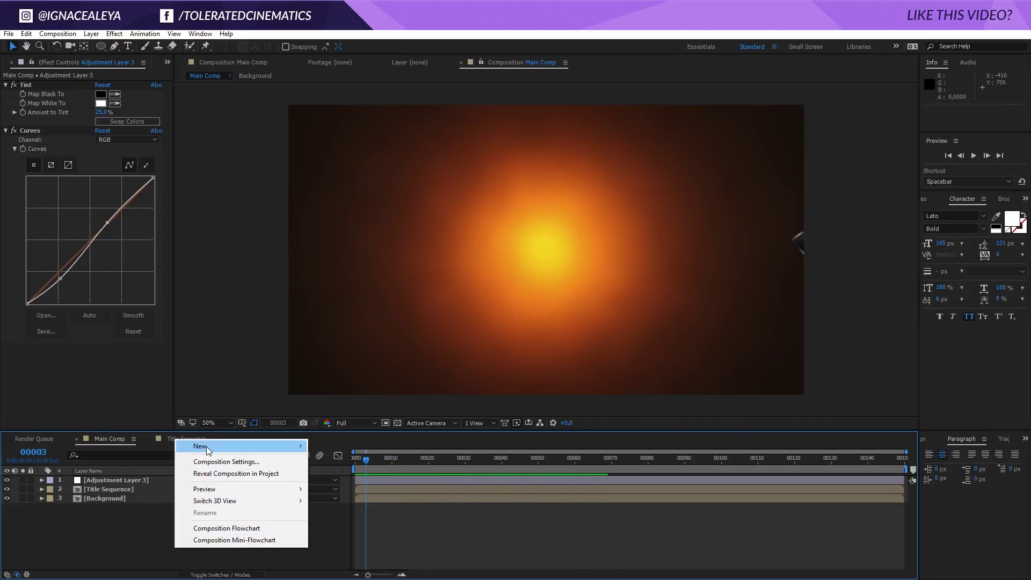
mouse_move(201, 446)
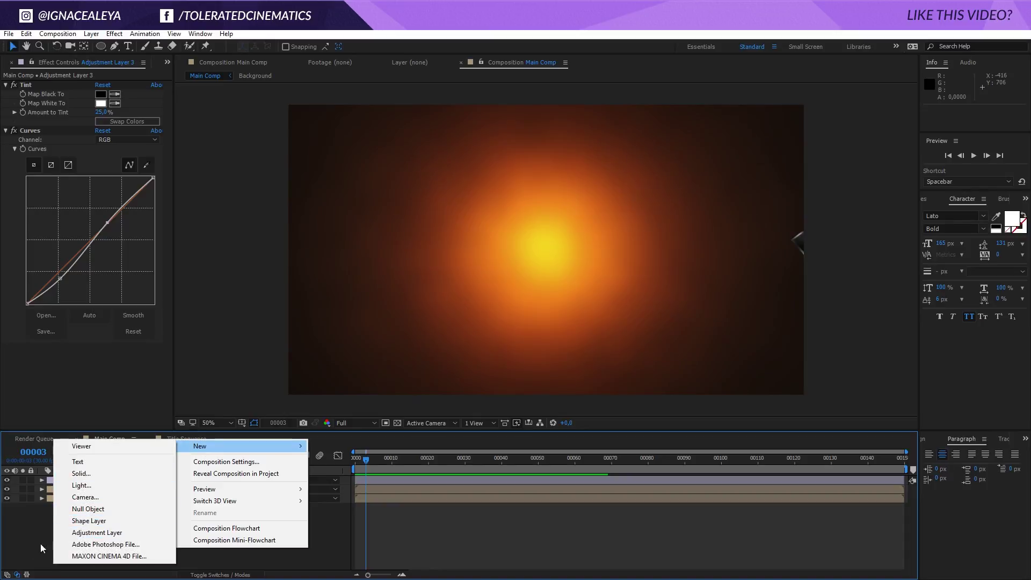
left_click(91, 533)
key("Return")
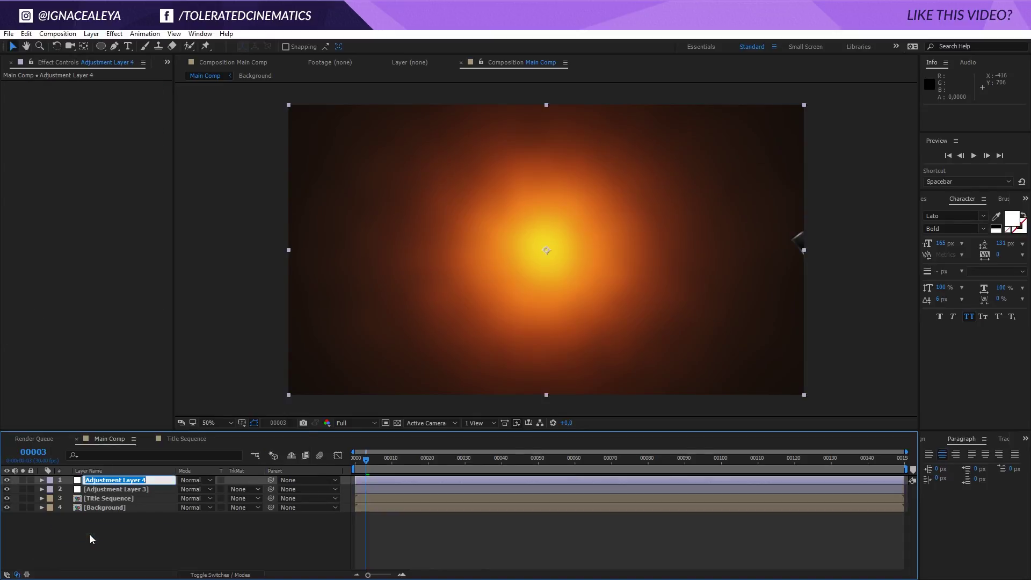
type("Optics")
key("Return")
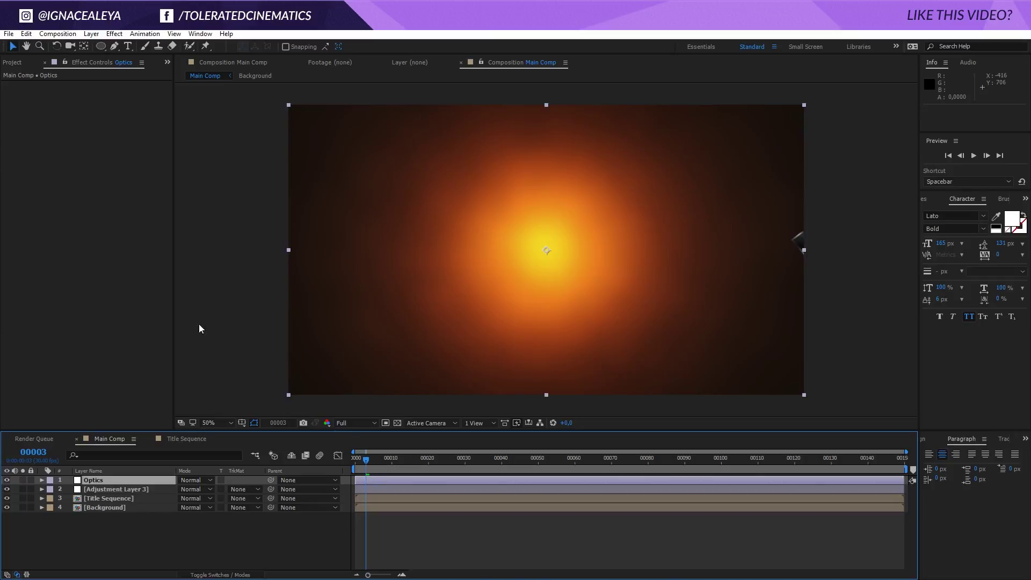
Find Optics Compensation, apply it to the Optics layer and raise its Field Of View to 121.2.
key("ctrl+9")
key("ctrl+5")
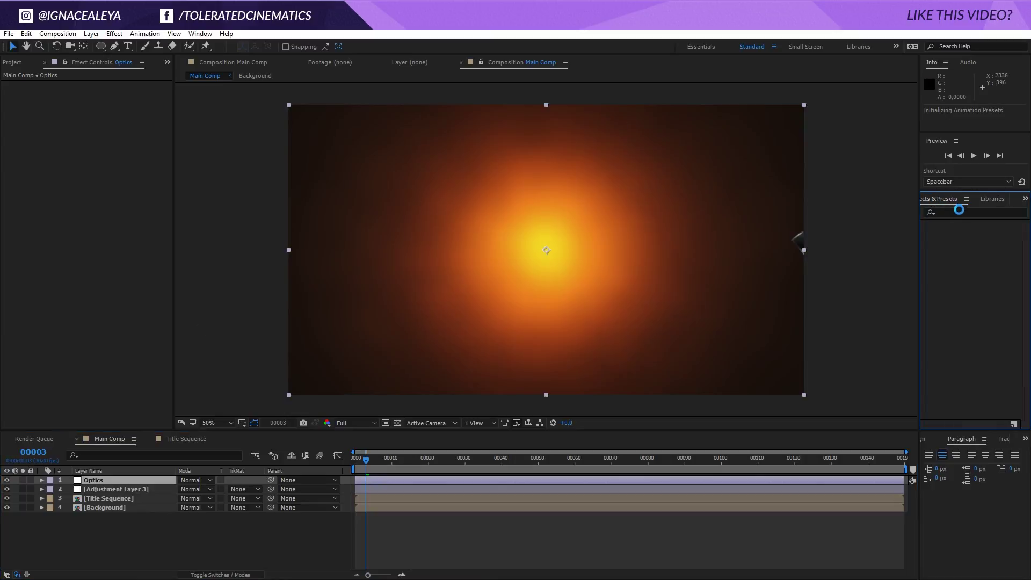
type("optic")
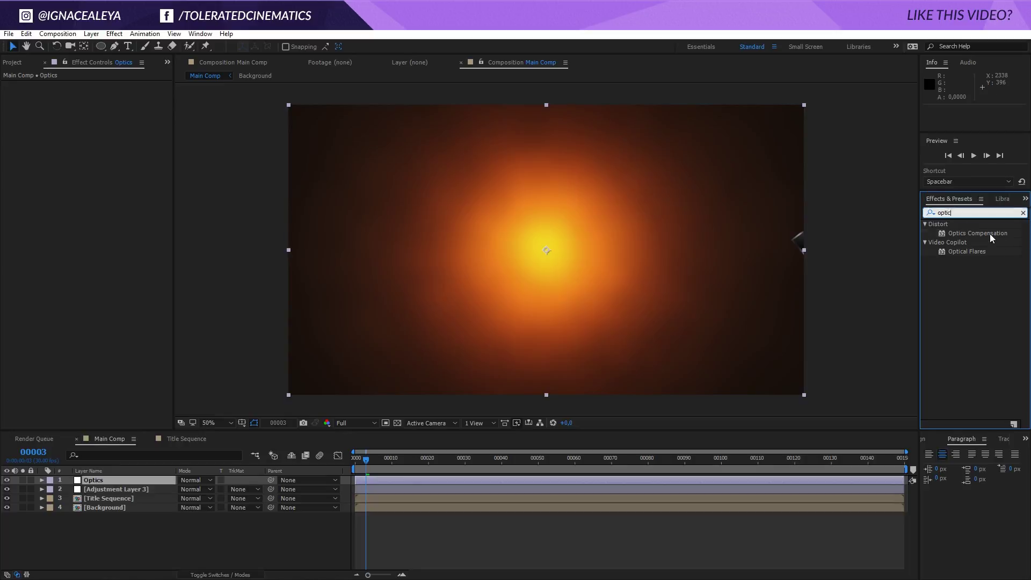
left_click_drag(983, 234, 133, 483)
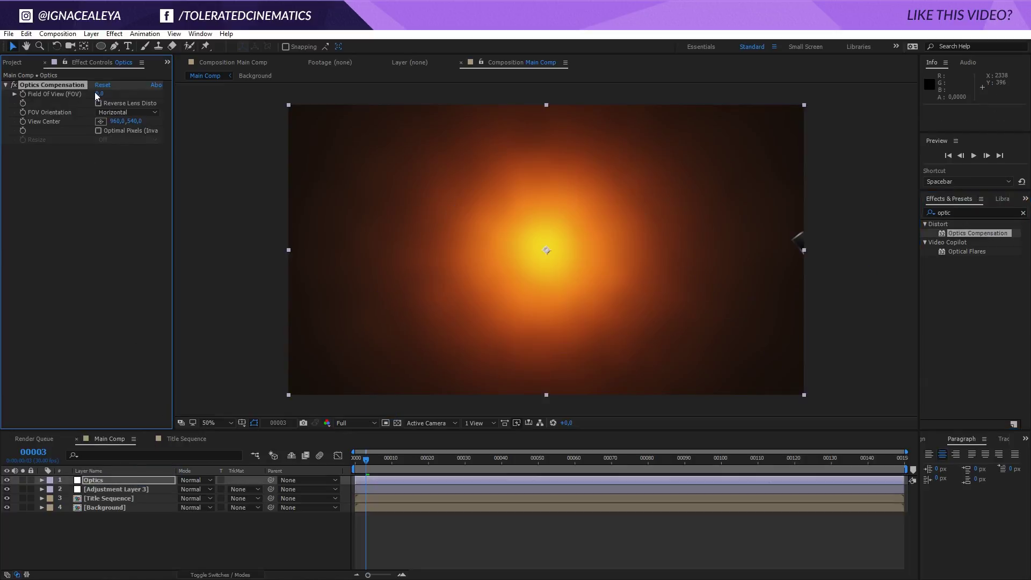
left_click_drag(124, 92, 805, 116)
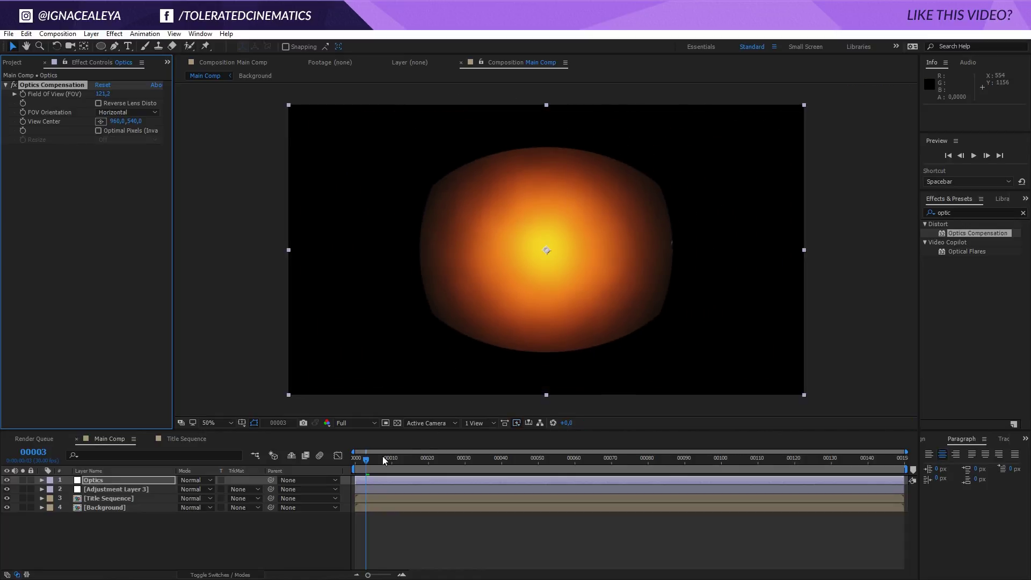
At frame 0, enable Reverse Lens Distortion and keyframe the Field Of View at 136.4.
left_click(308, 460)
key("Home")
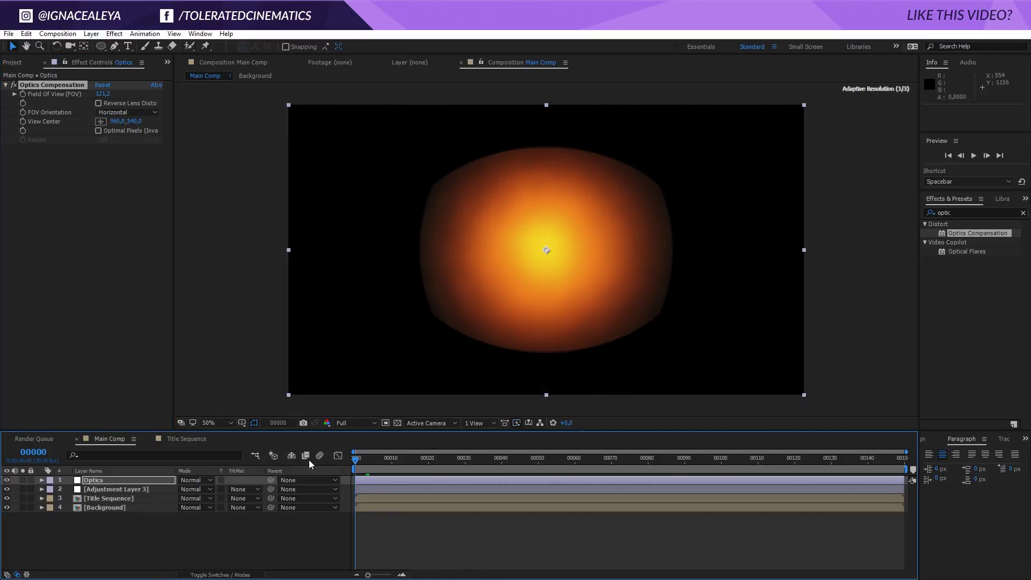
left_click(98, 103)
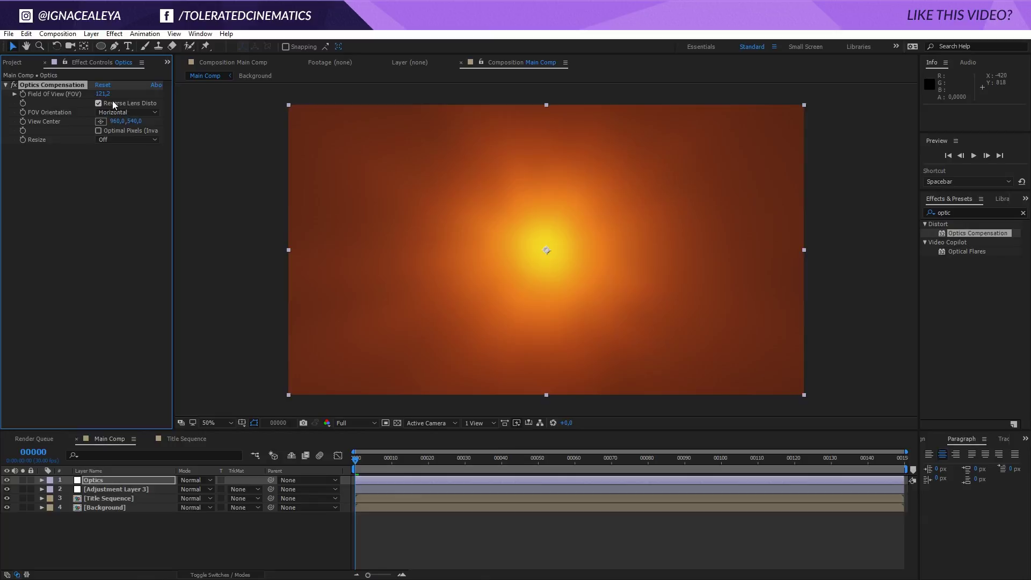
left_click_drag(103, 93, 183, 94)
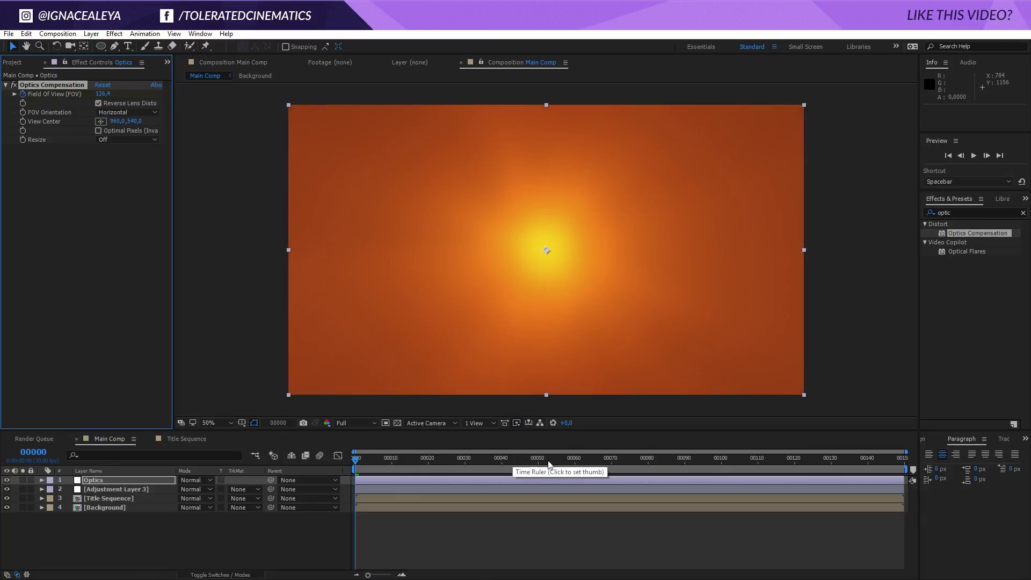
Set the Optics Compensation Field Of View to 0 at frame 60.
left_click(573, 459)
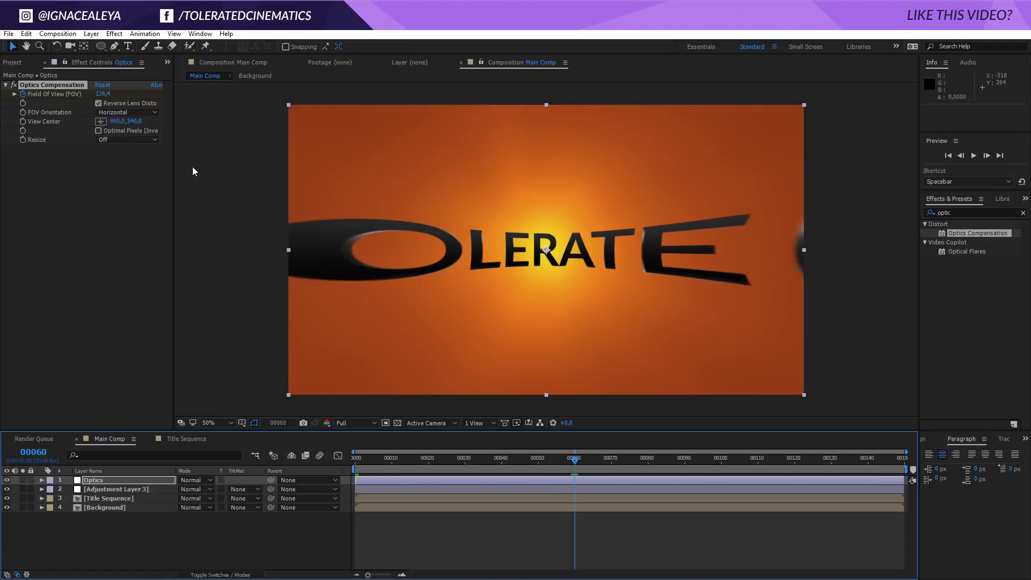
left_click(102, 94)
type("0")
key("Return")
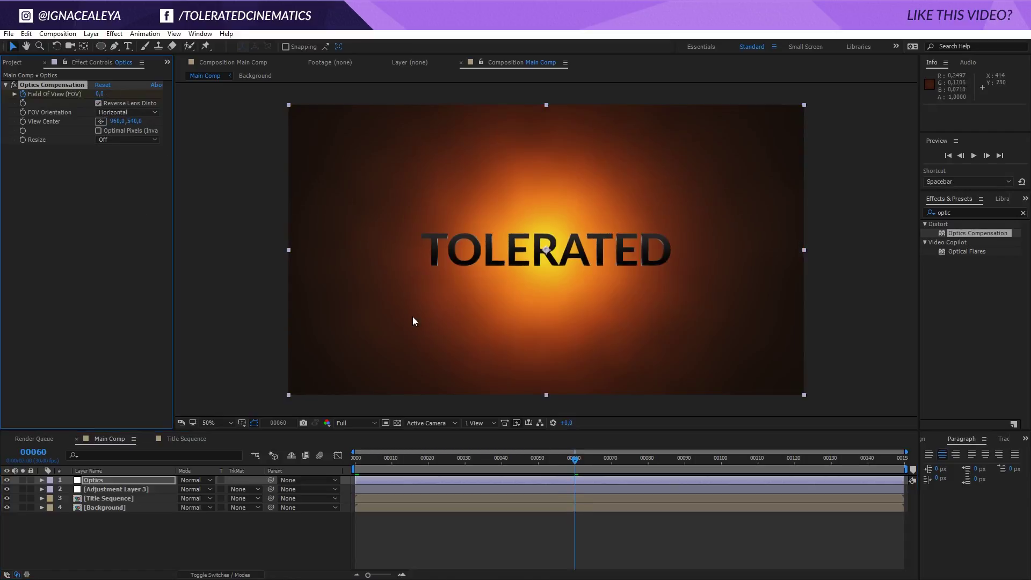
Preview the lens distortion animation over the title and scrub back to frame 15.
key("space")
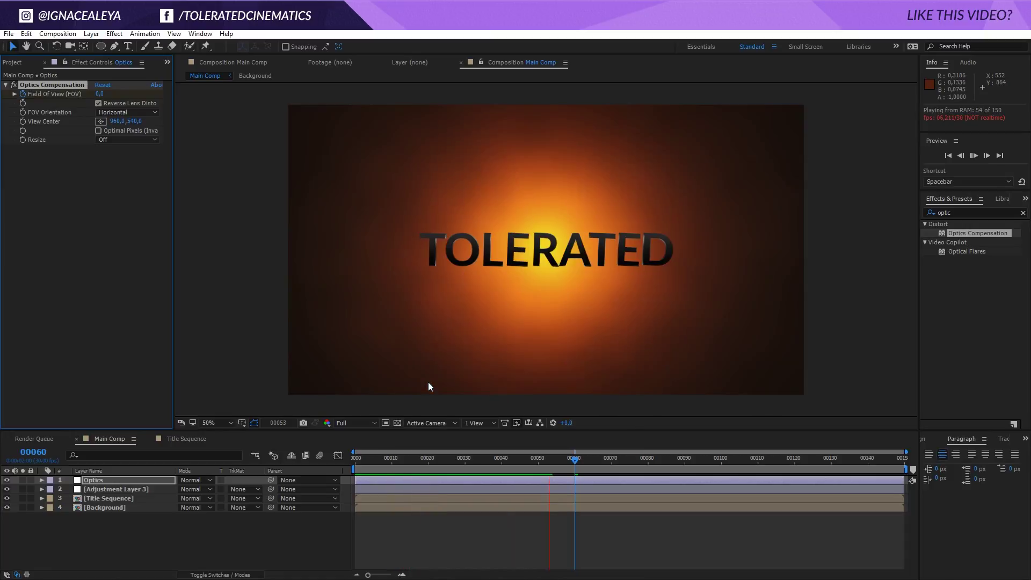
left_click(469, 517)
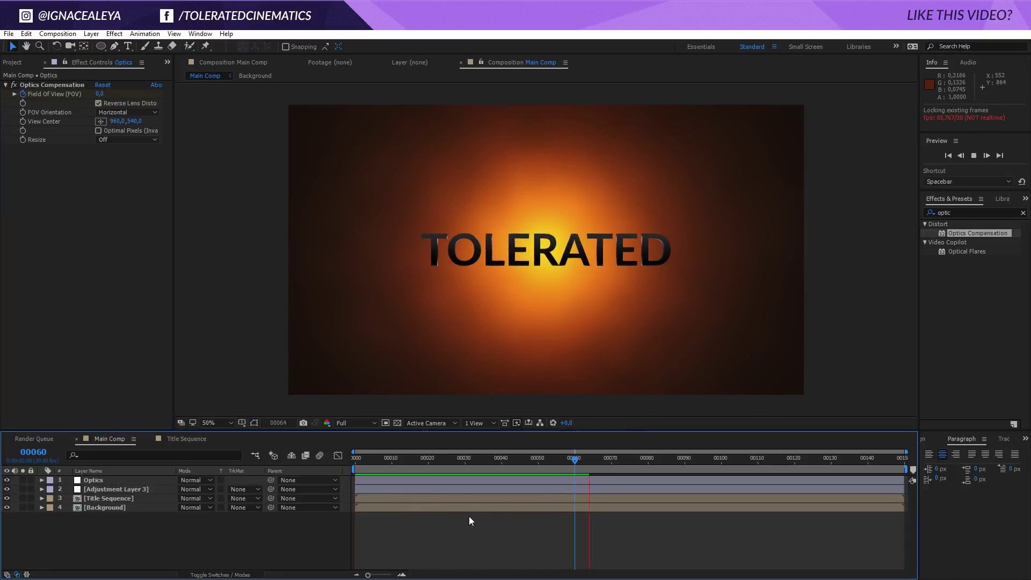
left_click(422, 458)
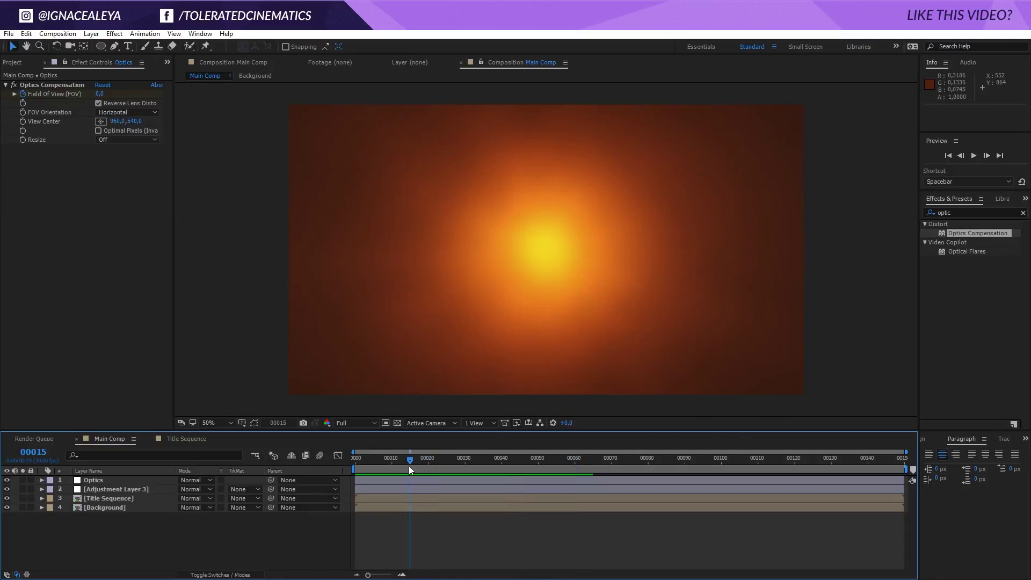
Move the Optics layer's Field Of View keyframes to about frames 11 and 78, and preview the retimed distortion.
left_click(412, 484)
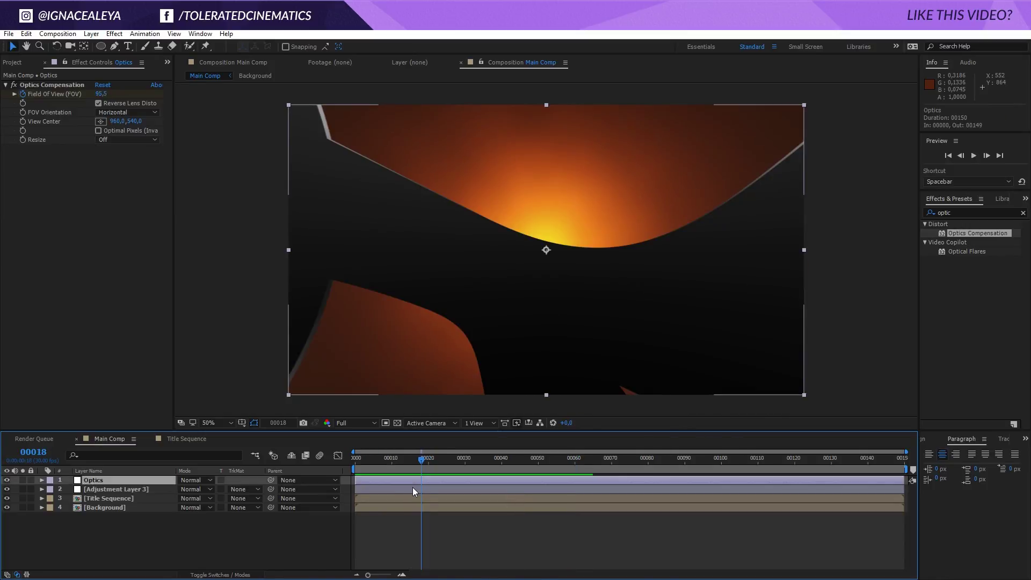
key("u")
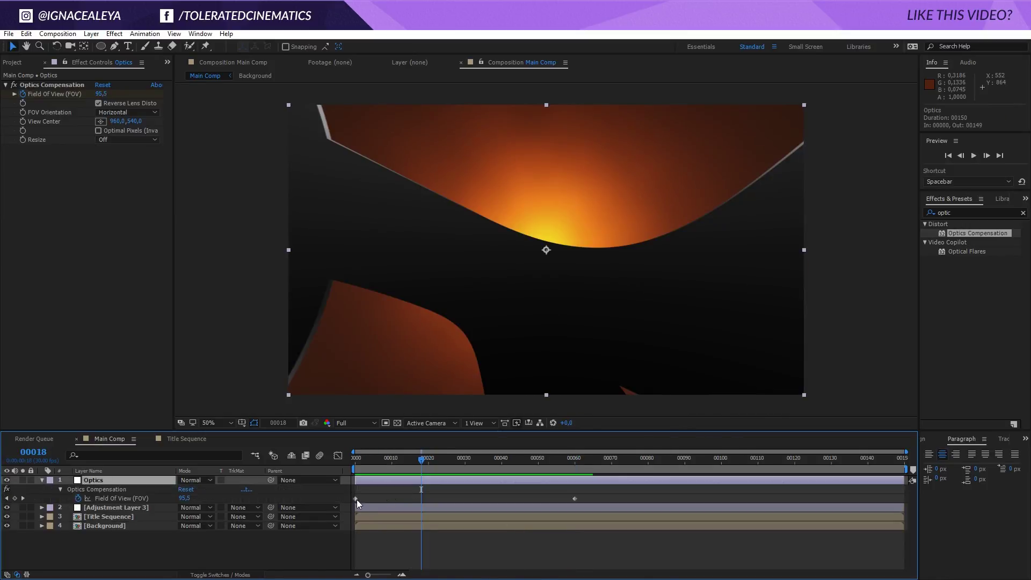
left_click_drag(356, 500, 396, 504)
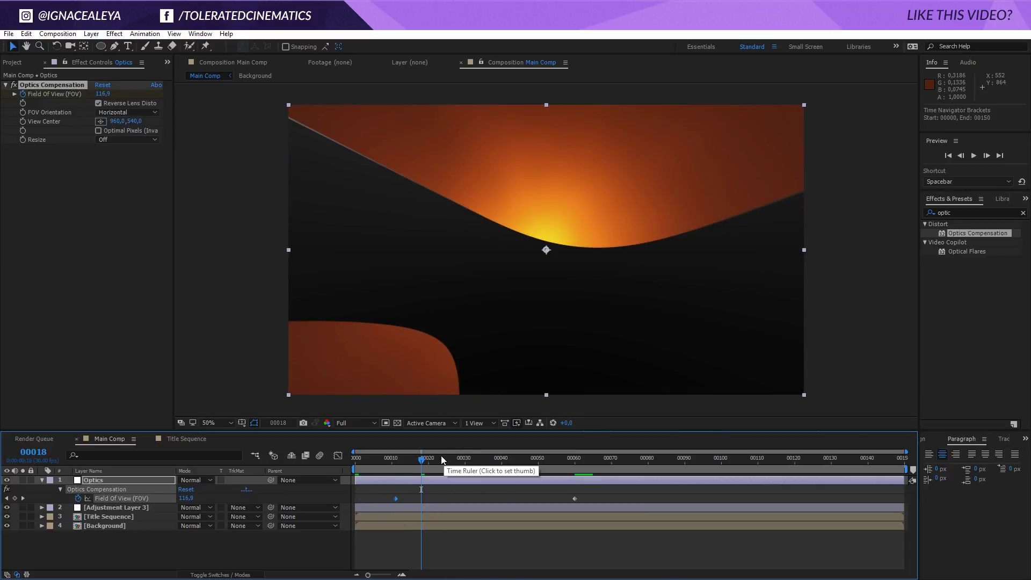
left_click_drag(441, 458, 491, 466)
left_click_drag(575, 499, 640, 501)
key("space")
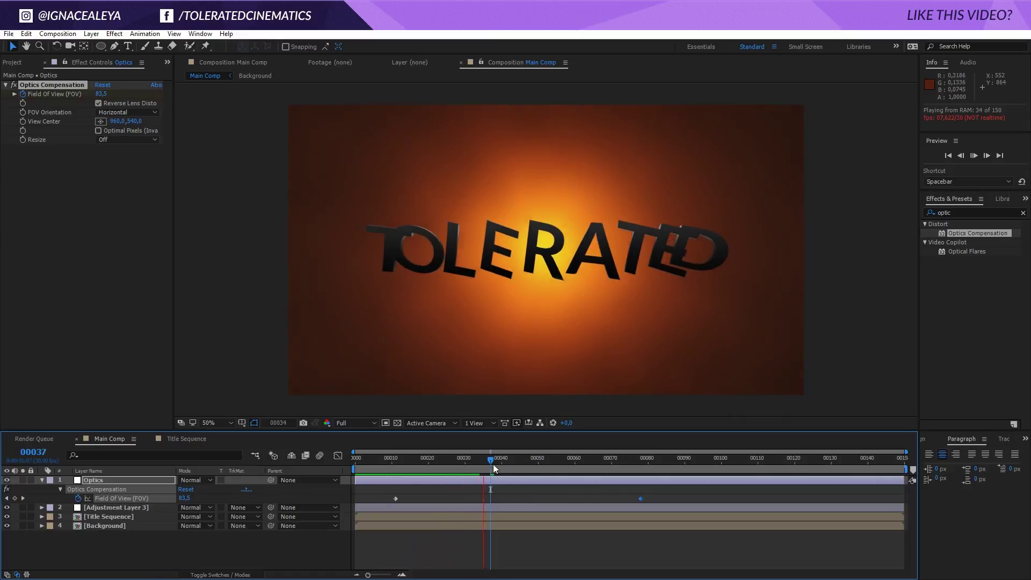
left_click(472, 458)
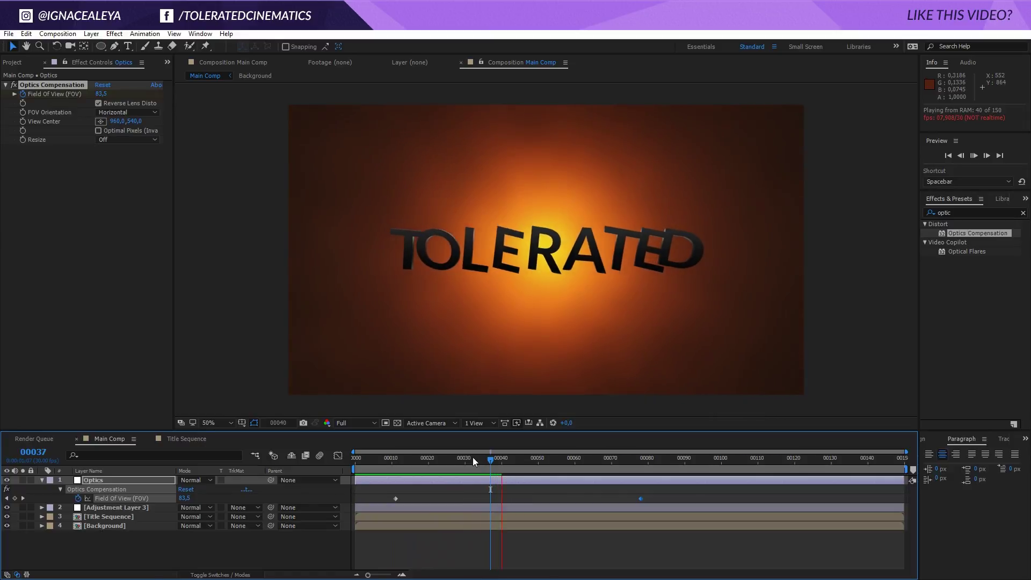
Enable motion blur on the Title Sequence layer, both TOLERATED text layers inside it and the main composition, and check it at frame 71.
left_click(218, 574)
left_click(221, 517)
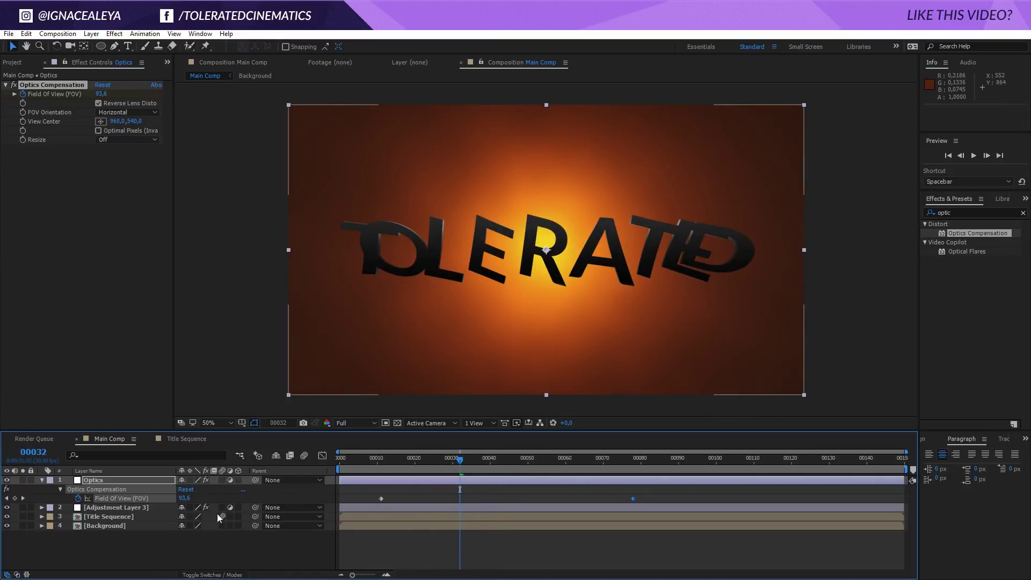
double_click(113, 517)
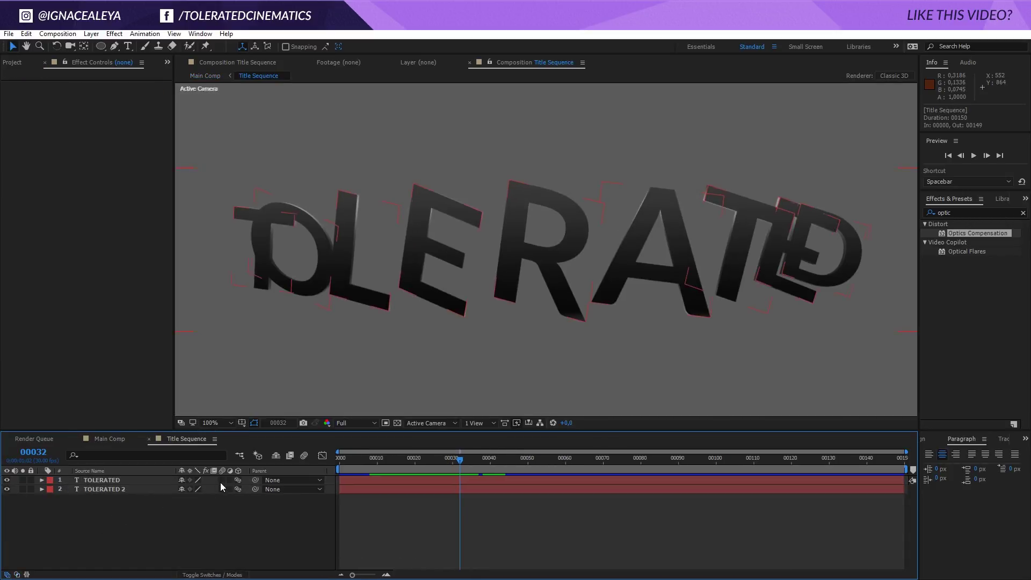
left_click_drag(221, 481, 222, 490)
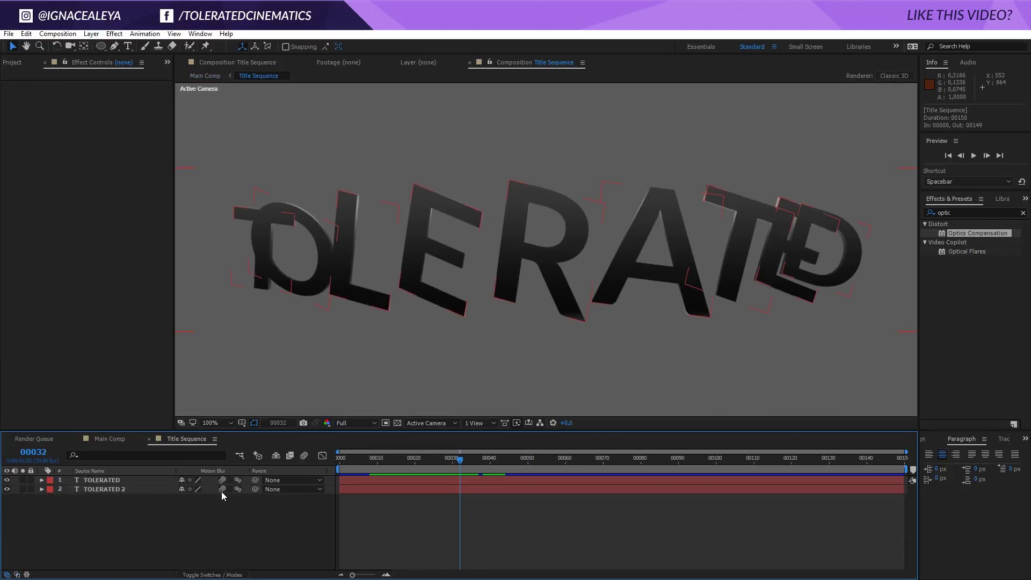
left_click(110, 437)
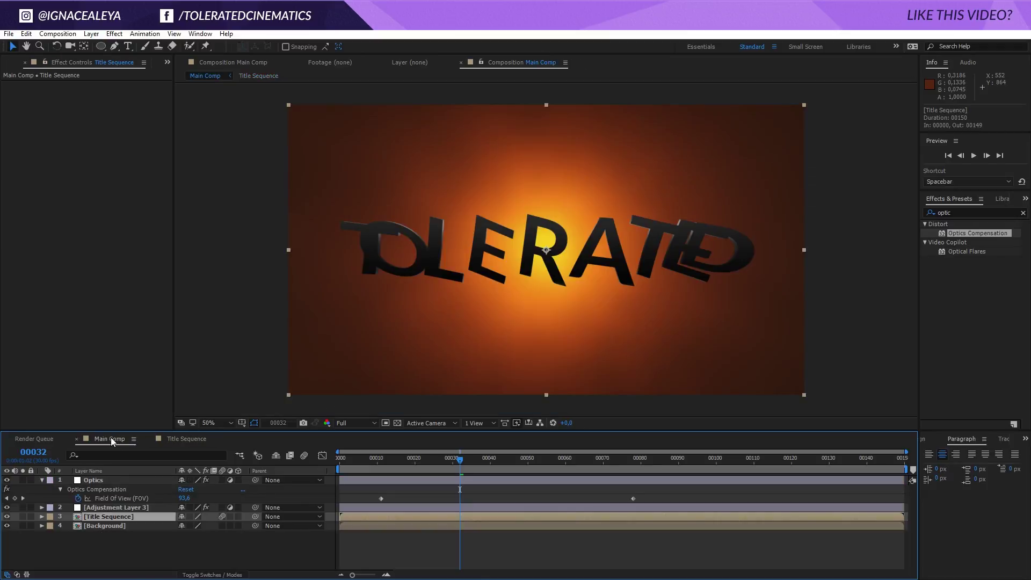
left_click(303, 457)
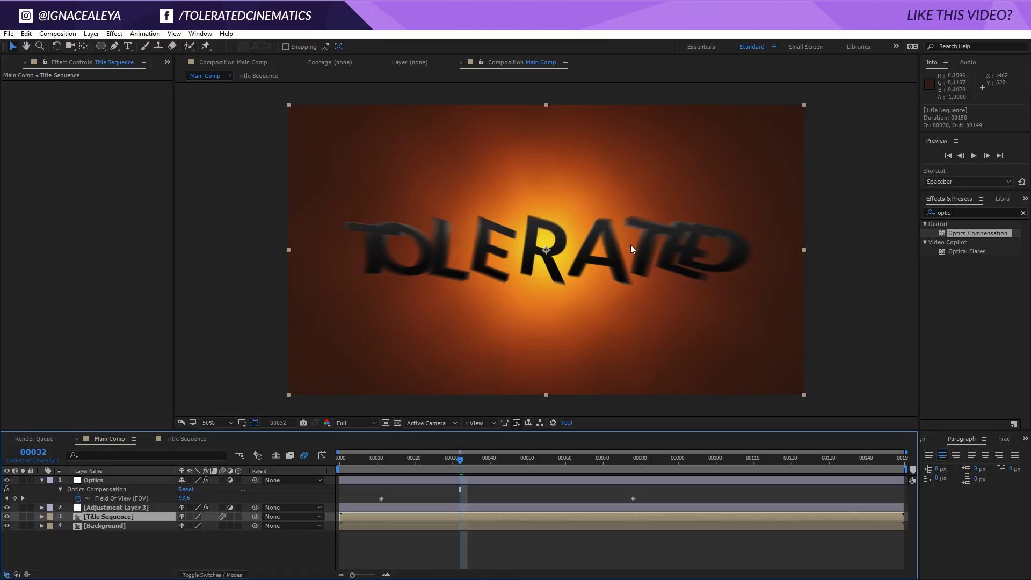
left_click(559, 458)
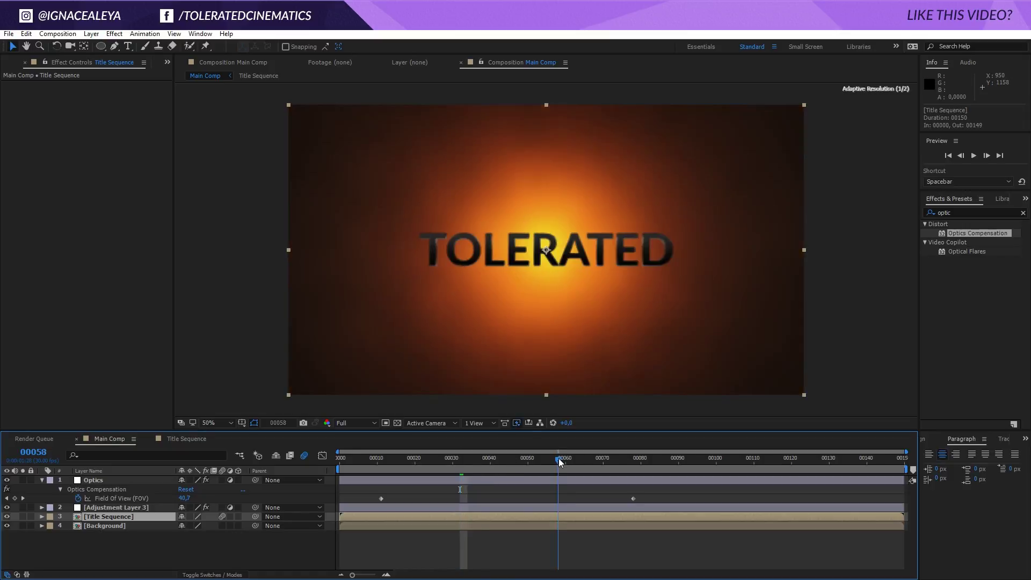
left_click(608, 459)
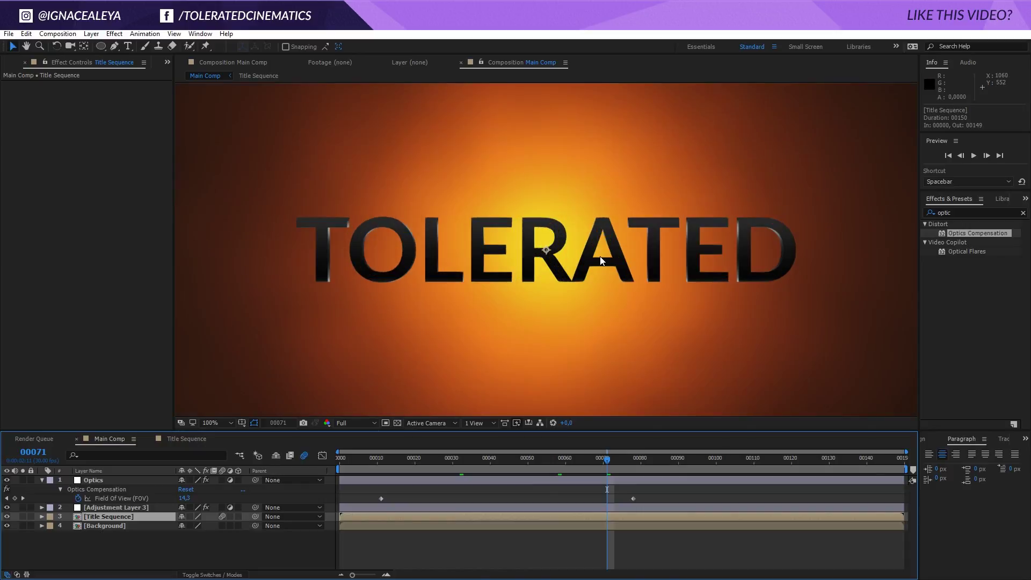
Turn the Title Sequence and Background layers into 3D layers.
key("slash")
left_click_drag(238, 517, 238, 525)
left_click(148, 542)
left_click(103, 517)
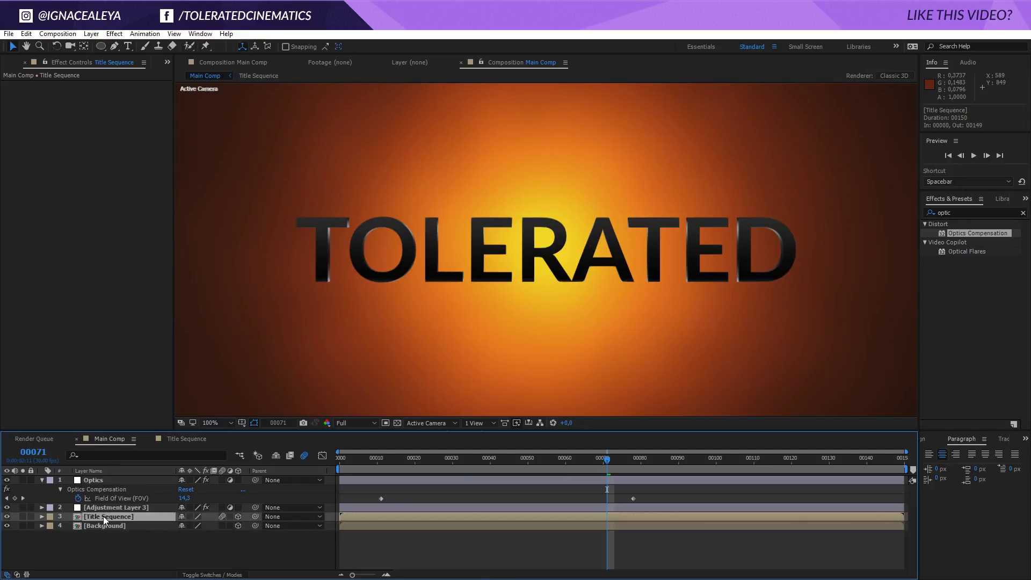
Set the Background layer's Z position to 5000 and scale it up to fill the frame.
left_click(108, 525)
key("p")
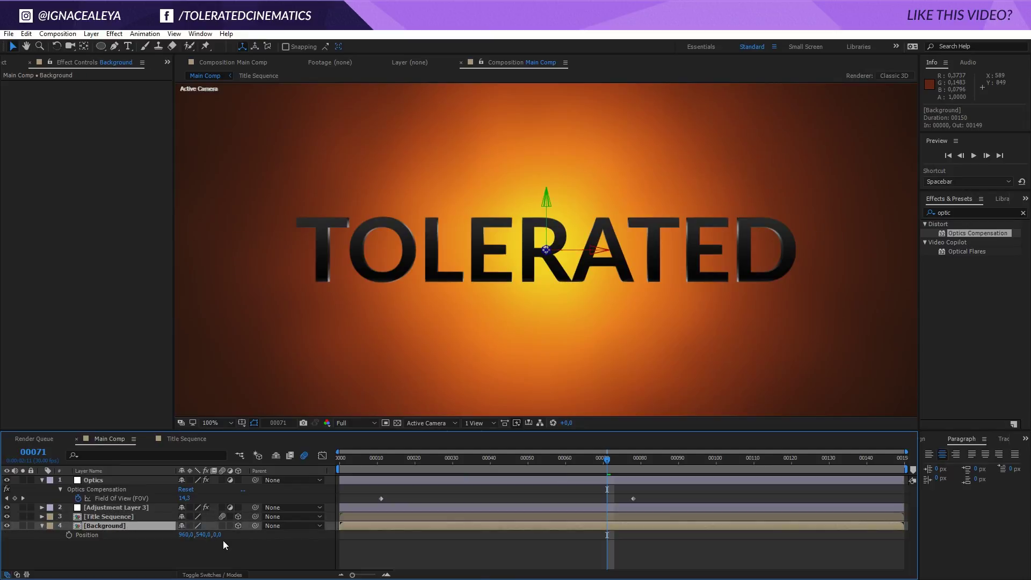
left_click(216, 535)
type("0")
key("Return")
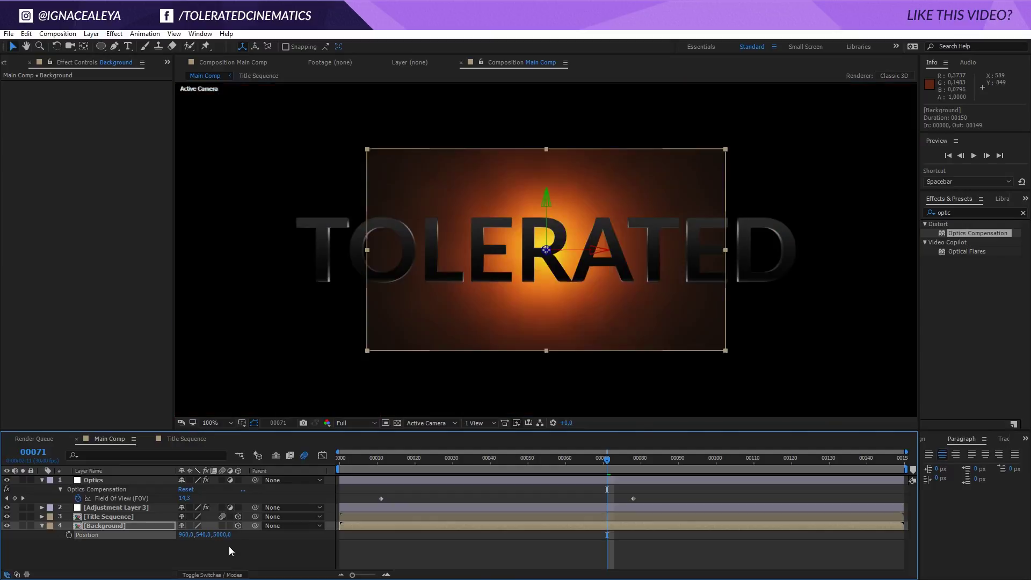
scroll(516, 228, "down", 2)
left_click_drag(457, 300, 287, 398)
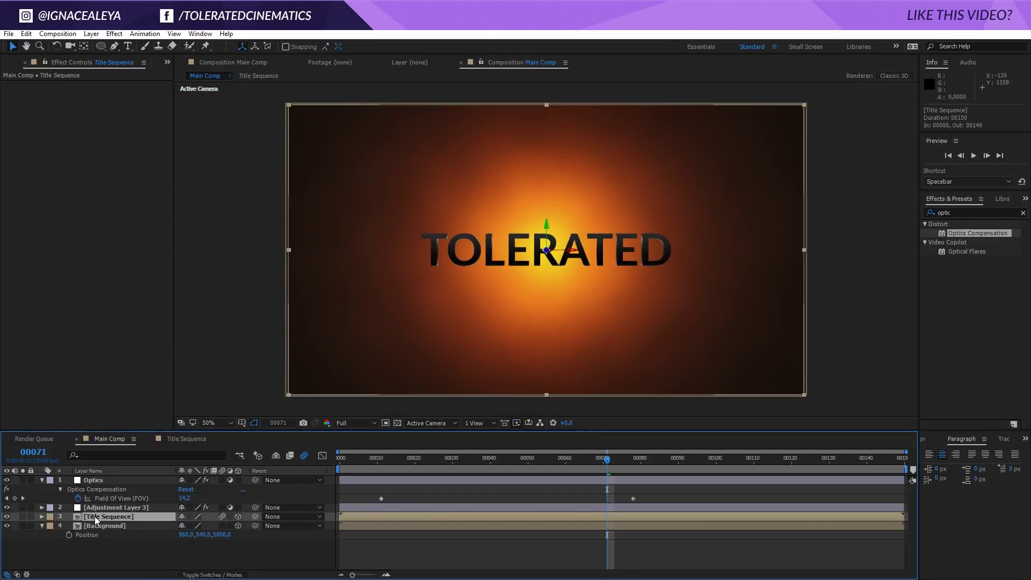
Duplicate the Title Sequence layer and set the lower copy's Z position to 30 to thicken the letters.
left_click(151, 517)
key("ctrl+d")
left_click(121, 526)
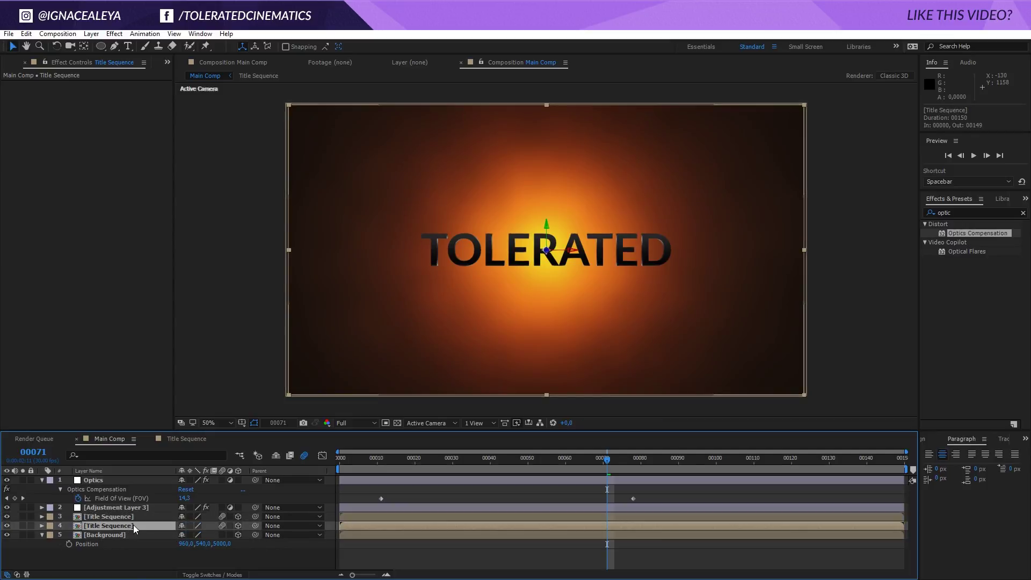
key("p")
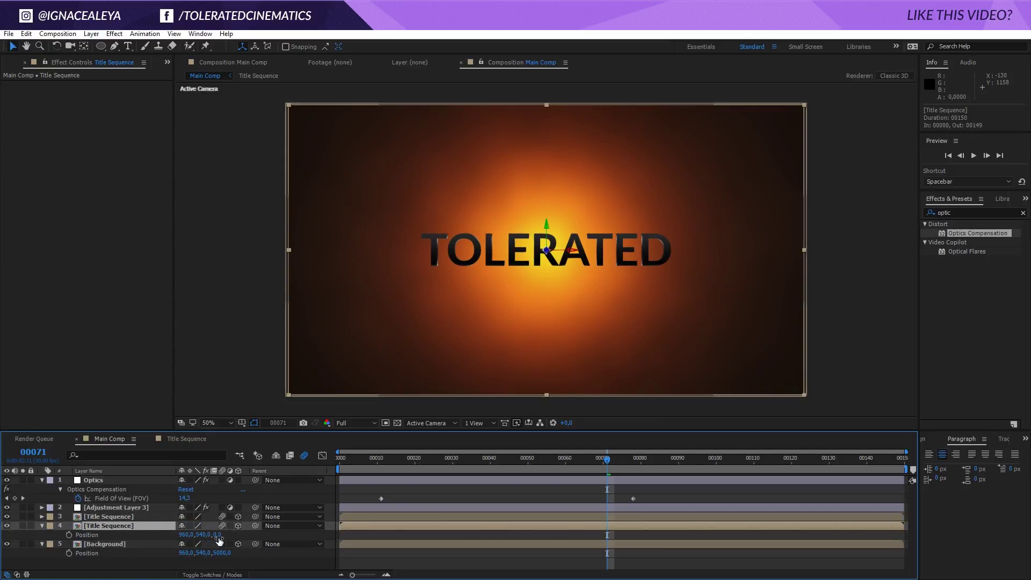
scroll(421, 291, "up", 1)
scroll(420, 292, "up", 1)
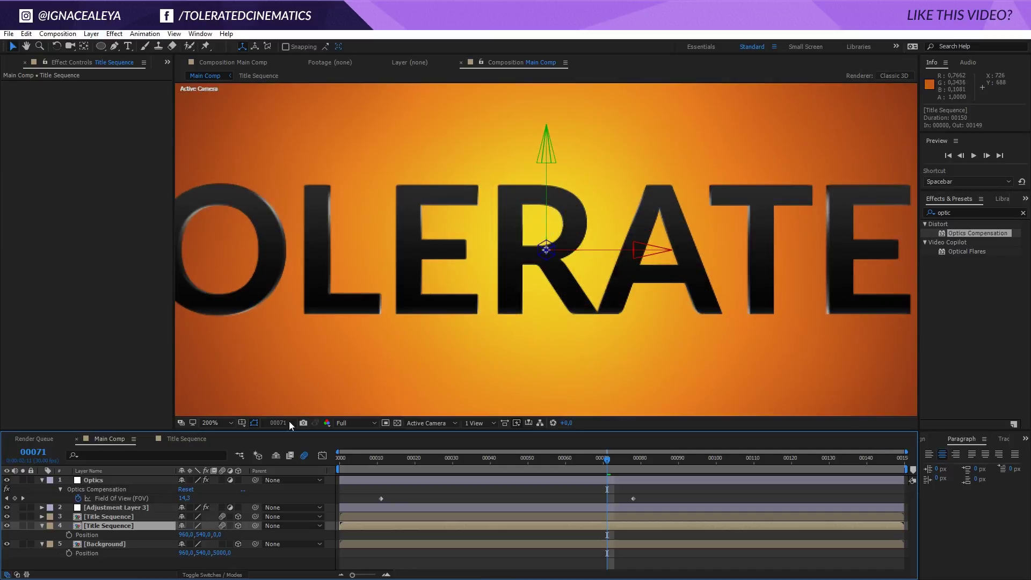
left_click_drag(218, 534, 241, 535)
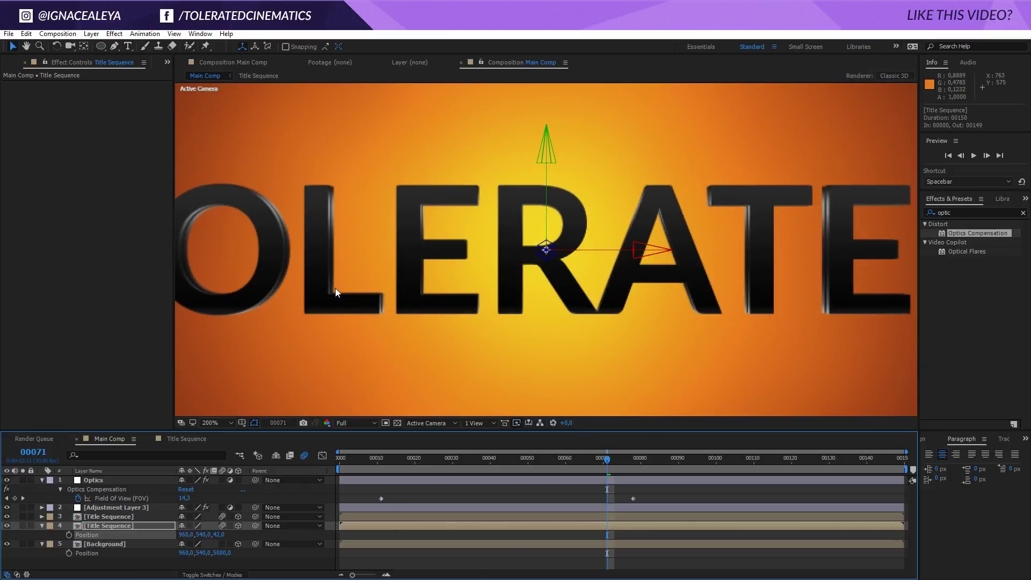
left_click_drag(218, 534, 215, 535)
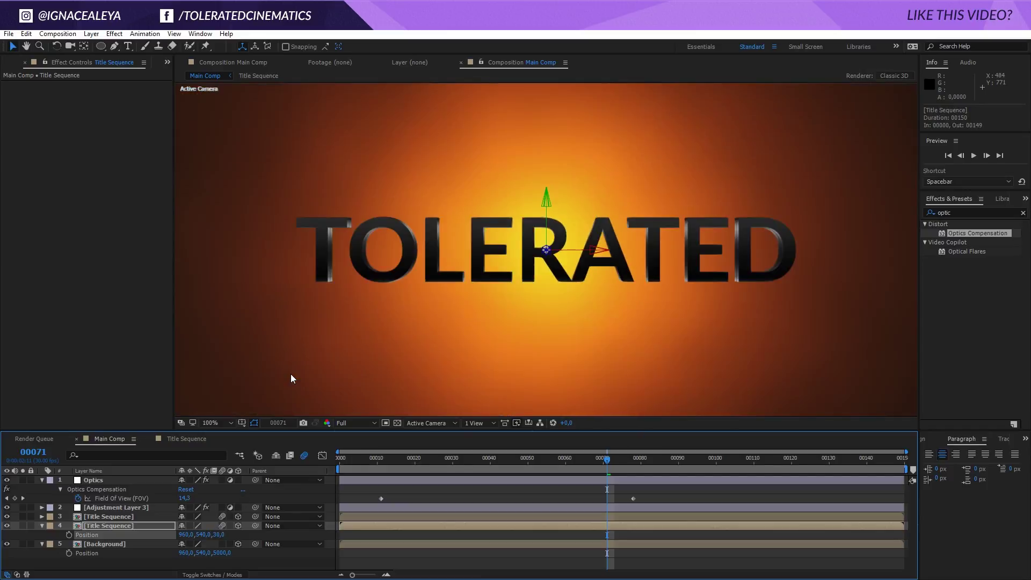
Review the blurred title animation at several frames, preview it at half resolution and stop at frame 50.
key("comma")
left_click(430, 462)
left_click_drag(430, 461, 405, 465)
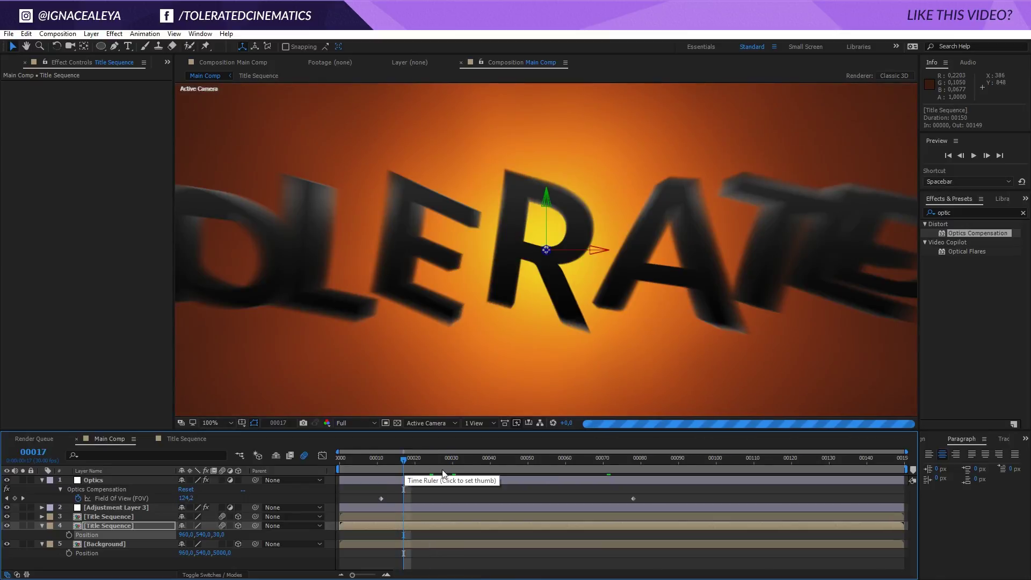
left_click(499, 463)
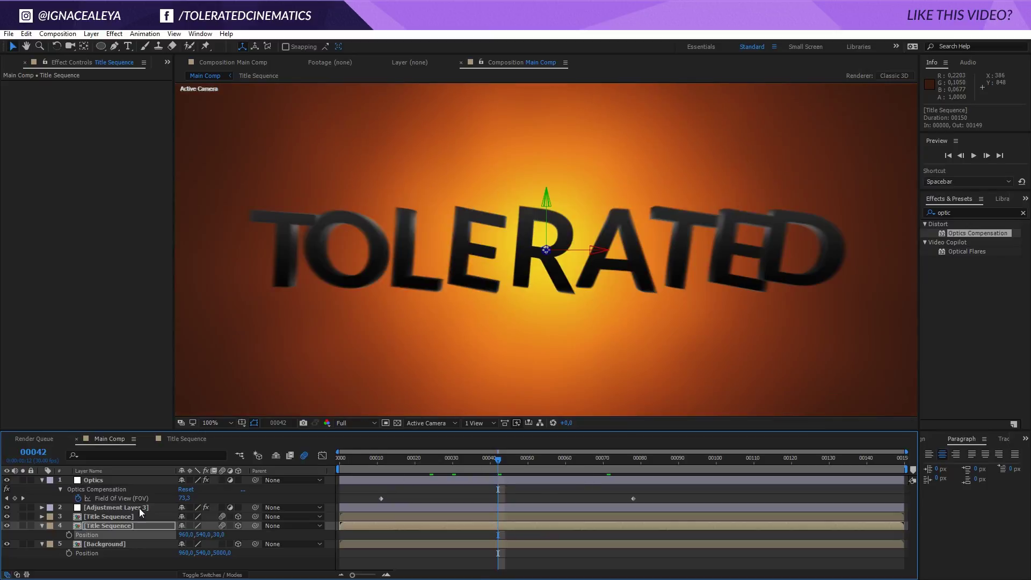
left_click(570, 463)
left_click(610, 463)
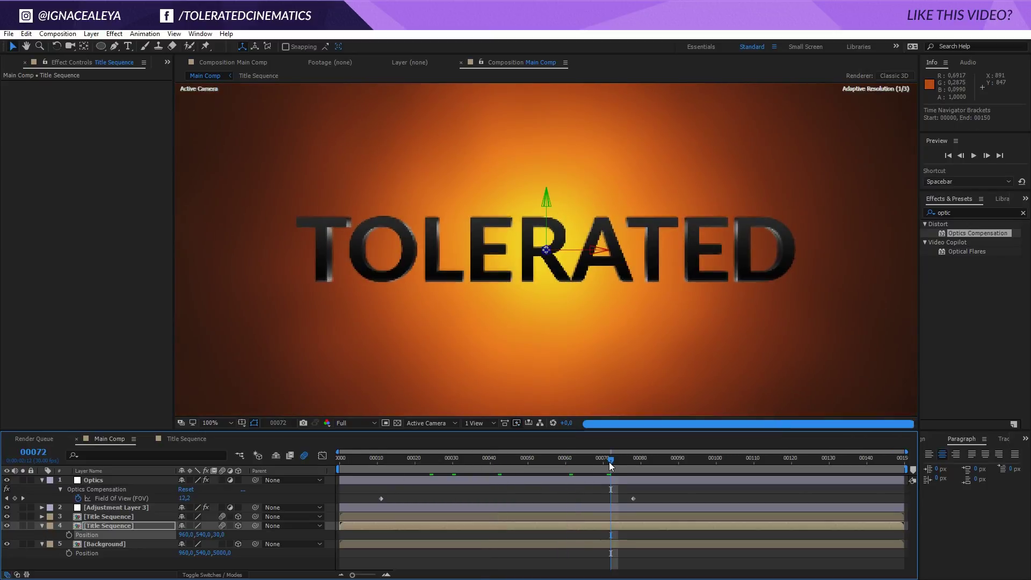
left_click(650, 462)
key("space")
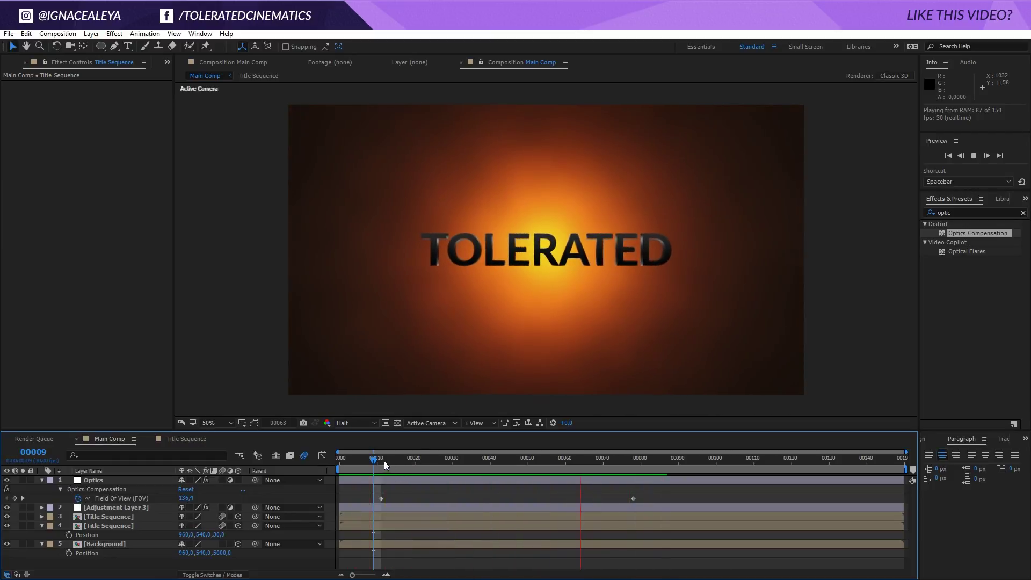
left_click_drag(385, 461, 486, 475)
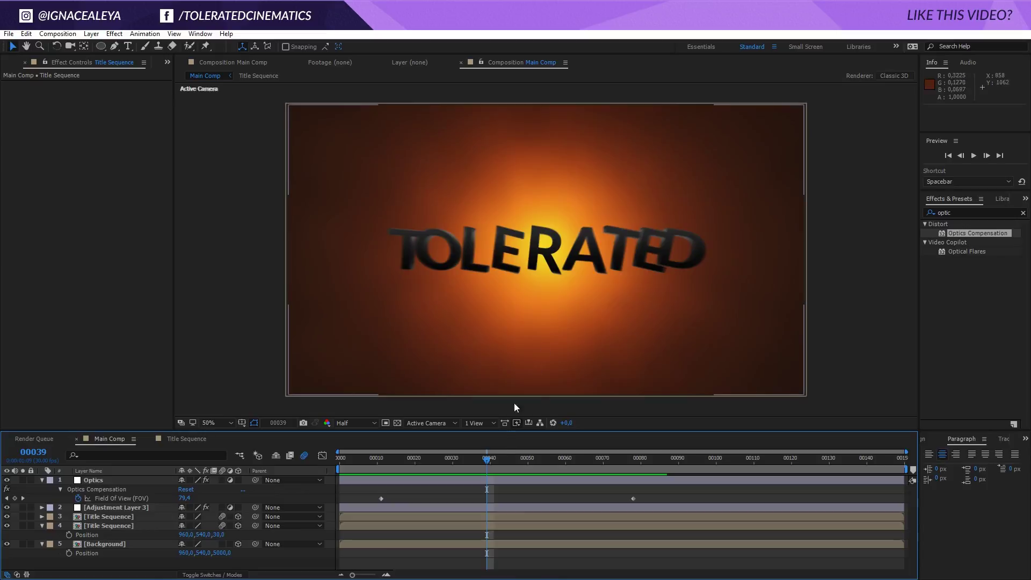
left_click_drag(477, 466, 529, 472)
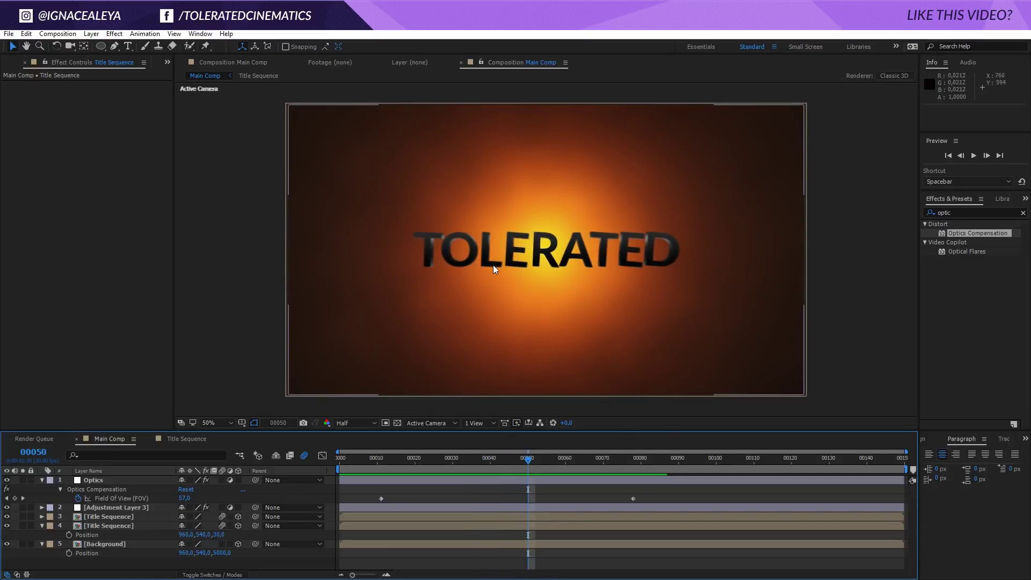
Add an adjustment layer on top of the main composition and apply the Perfect Glow preset to it.
right_click(305, 562)
mouse_move(338, 462)
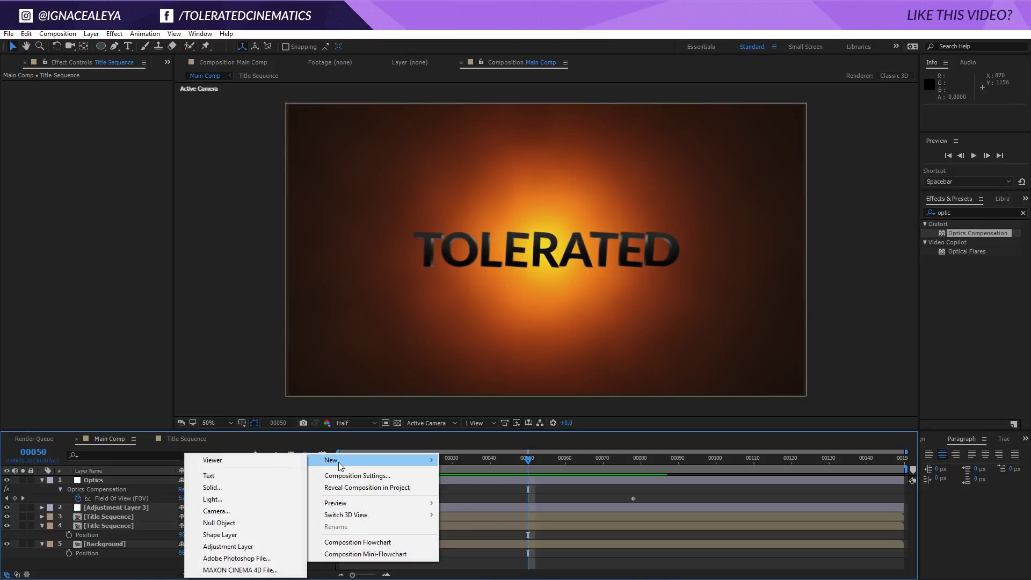
left_click(225, 543)
left_click(954, 212)
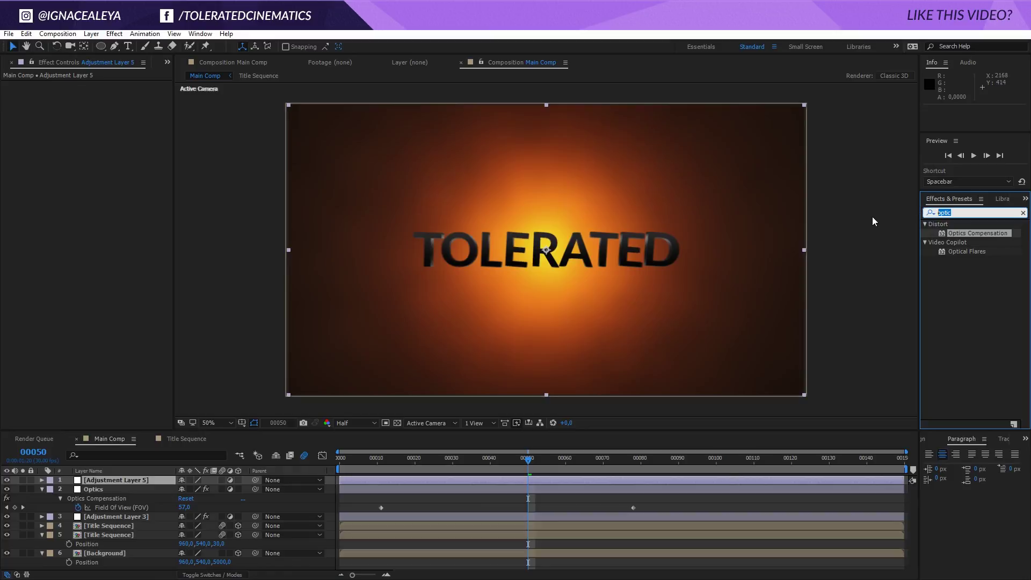
type("perfe")
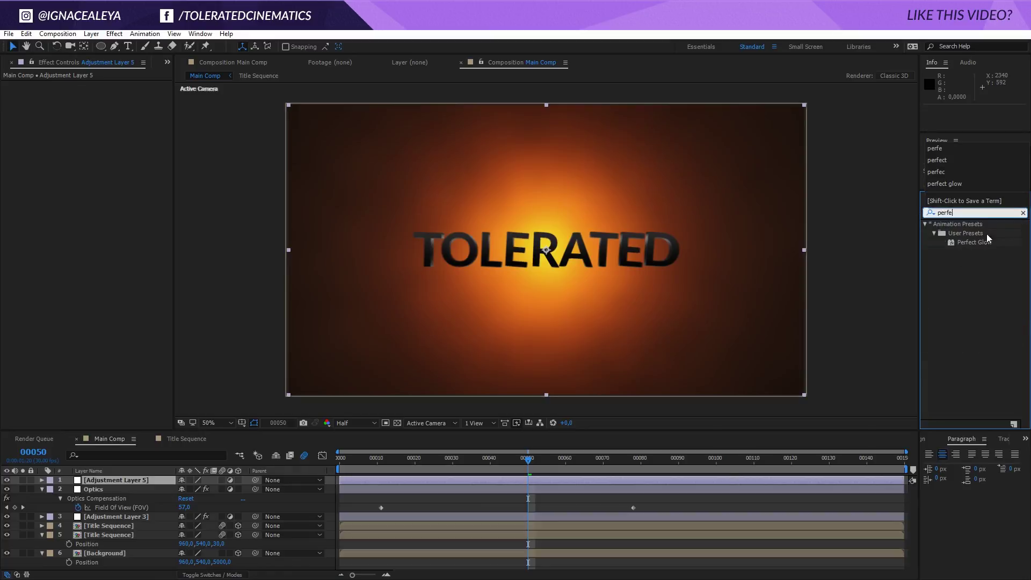
left_click_drag(974, 242, 147, 481)
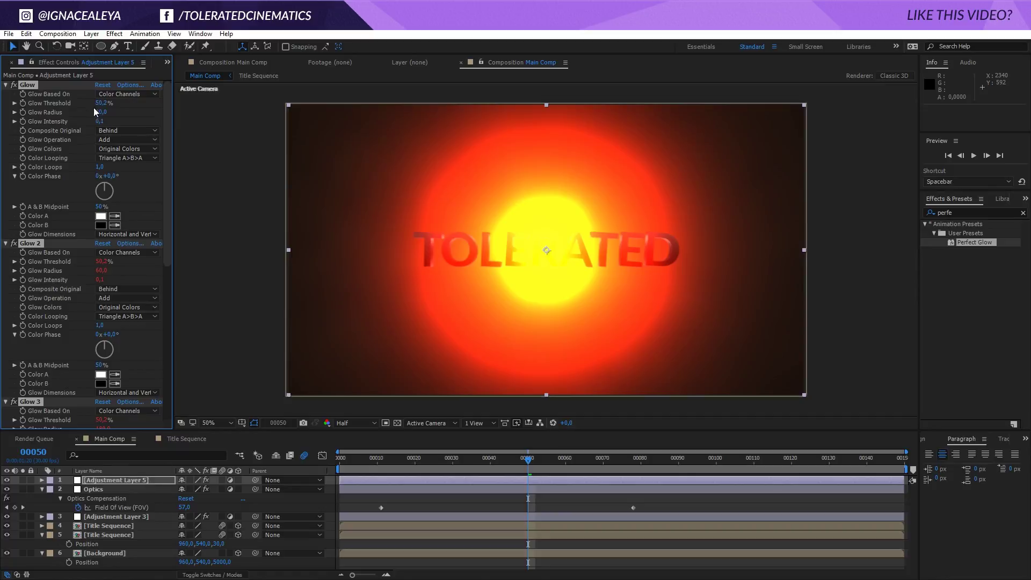
Set the first Glow's intensity to 0.0, threshold to 19.6% and radius to 212, and switch the glow effects off to compare.
left_click_drag(99, 122, 87, 124)
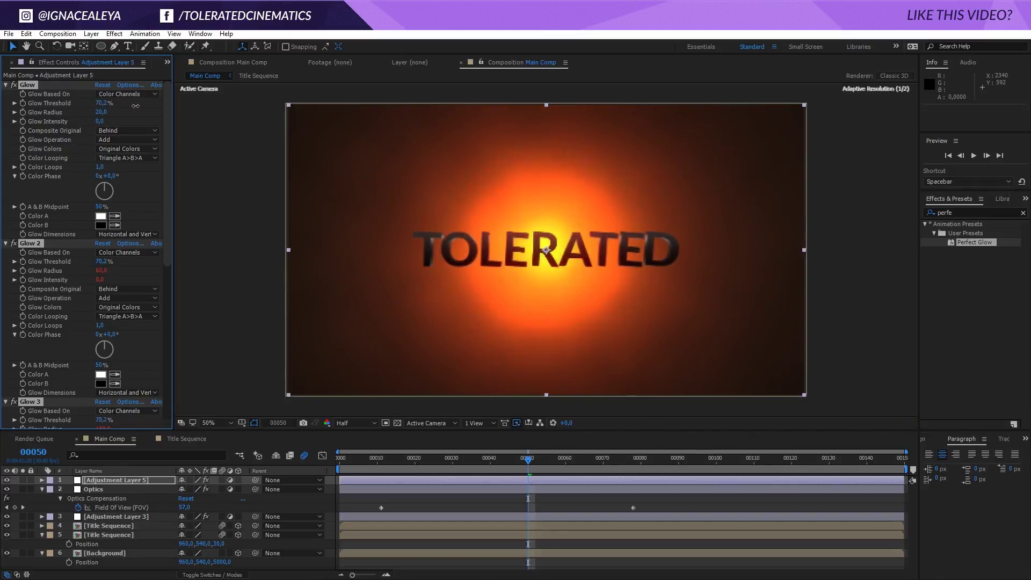
left_click_drag(101, 103, 206, 112)
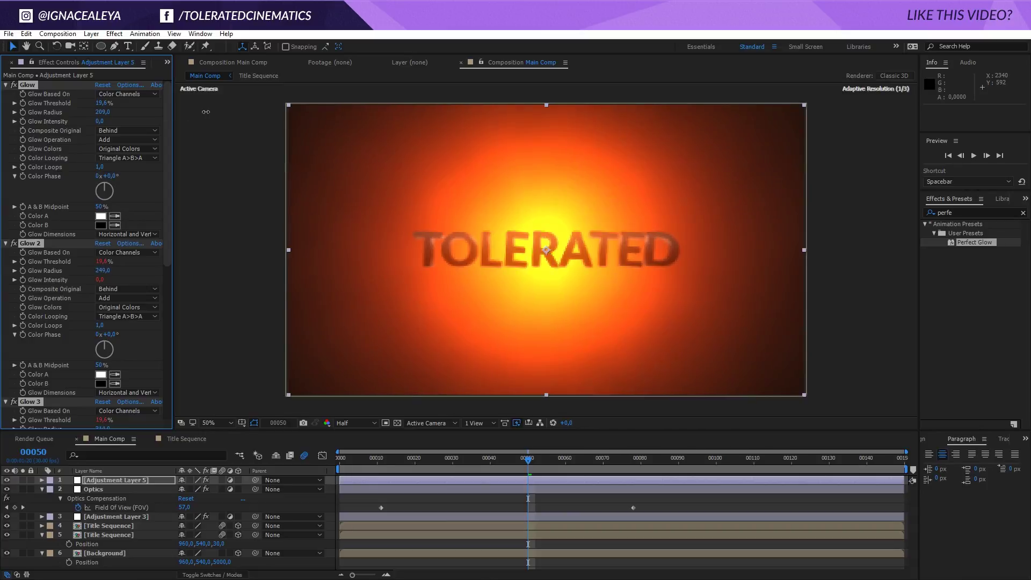
left_click(100, 121)
left_click(110, 122)
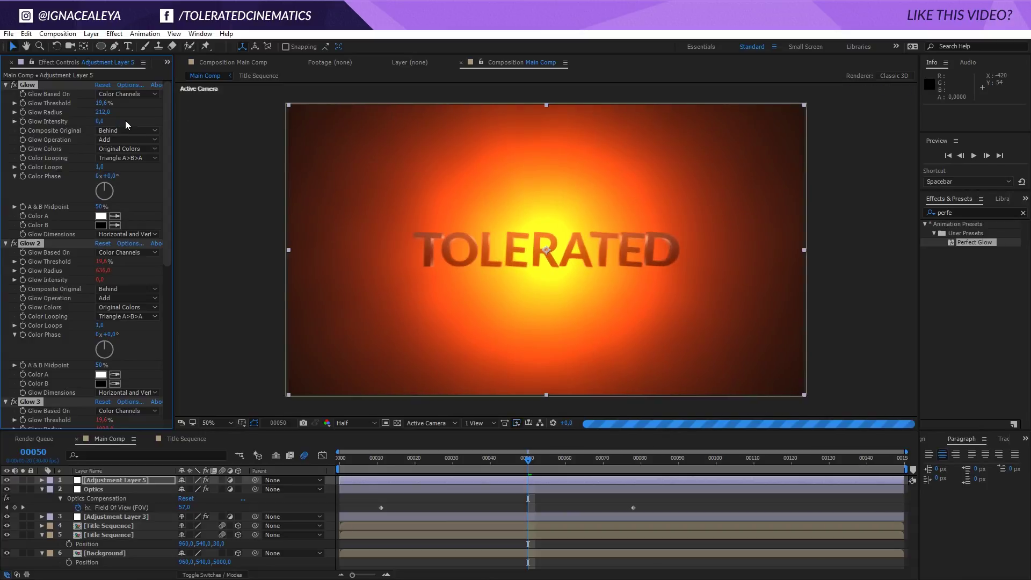
key("Return")
key("space")
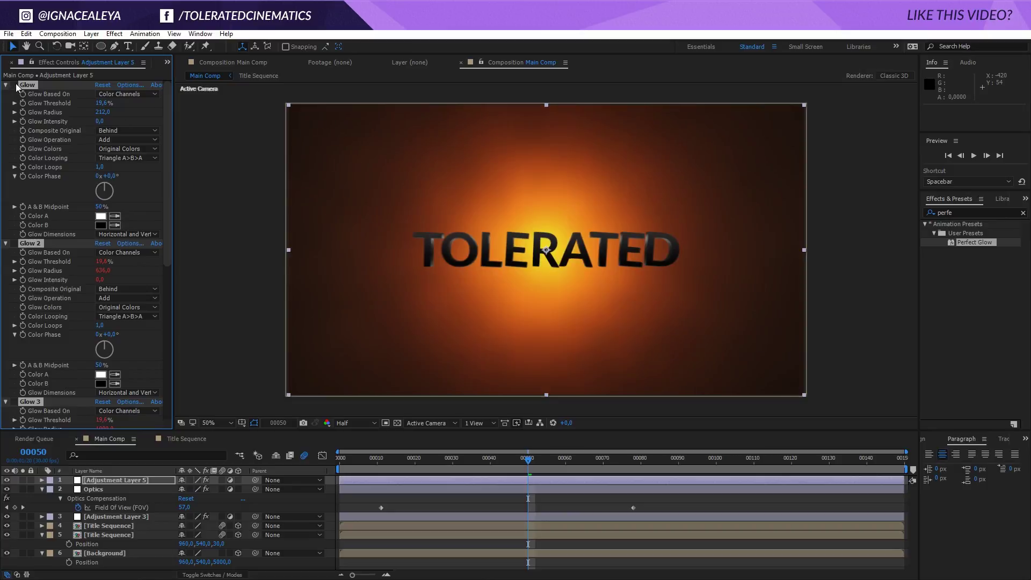